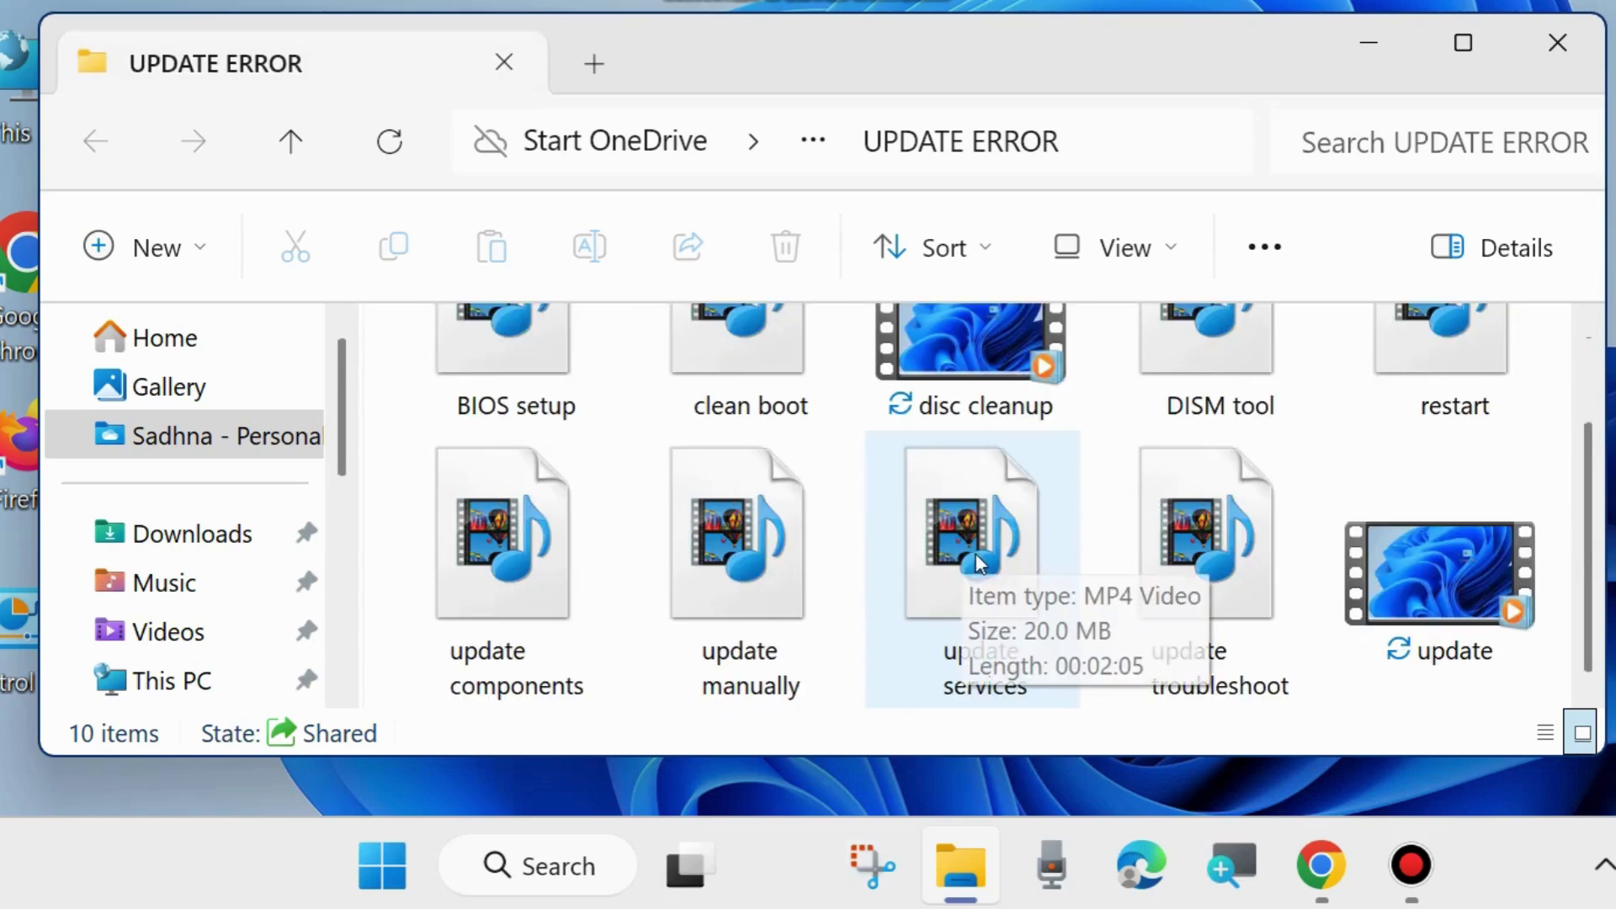
Close the UPDATE ERROR folder window and check the folder's size in its properties.
{"action": "scroll", "coordinate": [978, 554], "scroll_direction": "up", "scroll_amount": 2}
{"action": "left_click", "coordinate": [1556, 46]}
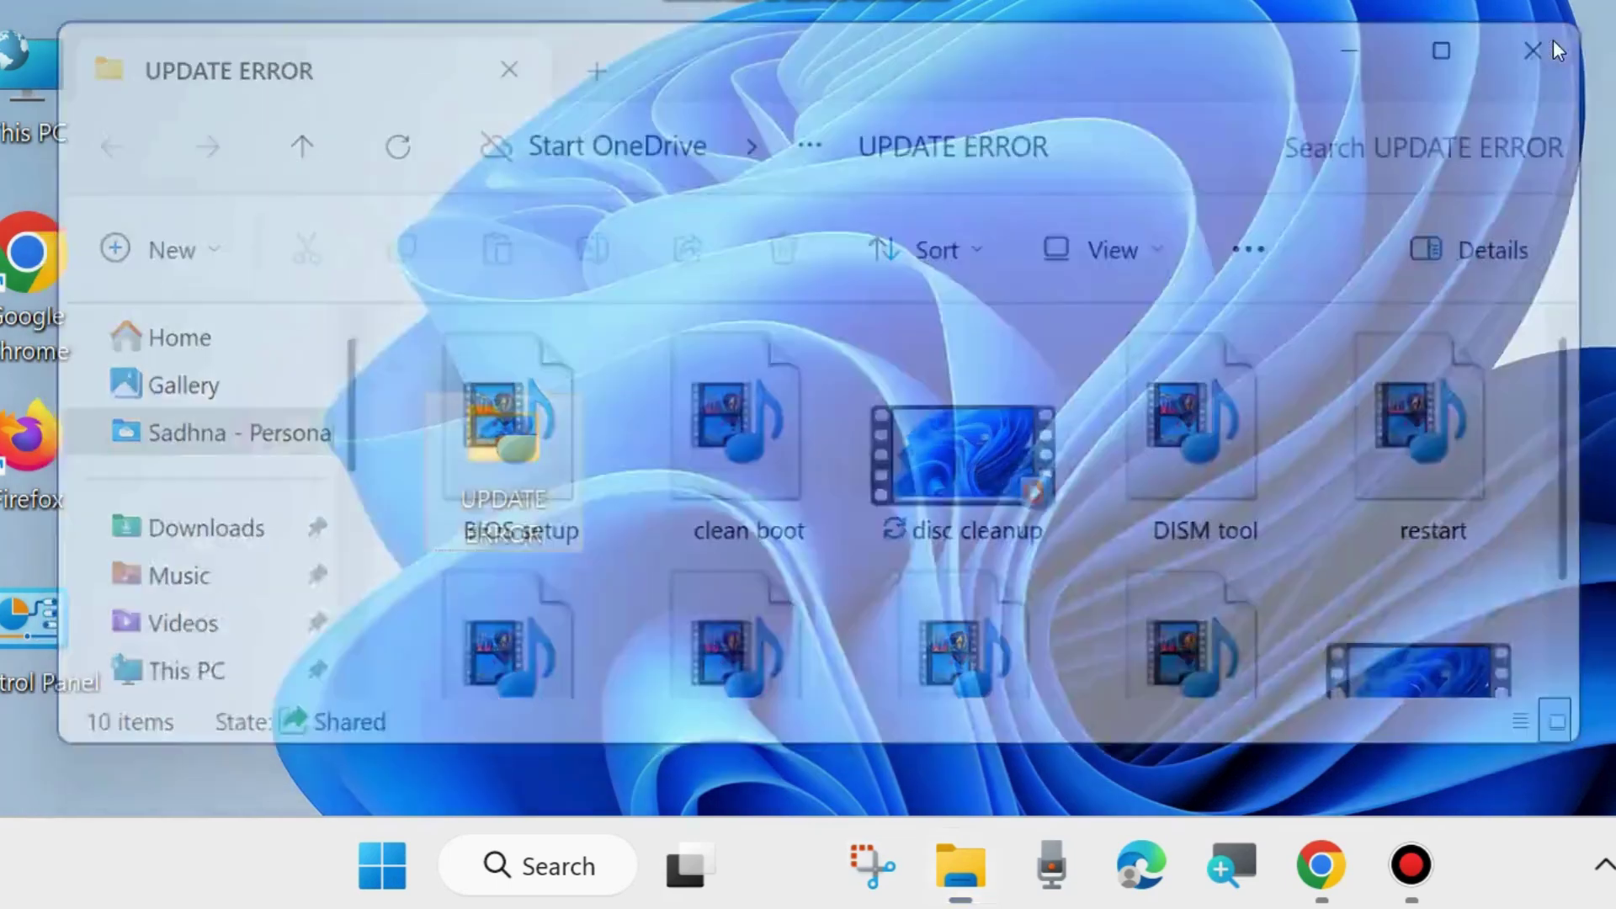
{"action": "right_click", "coordinate": [486, 475]}
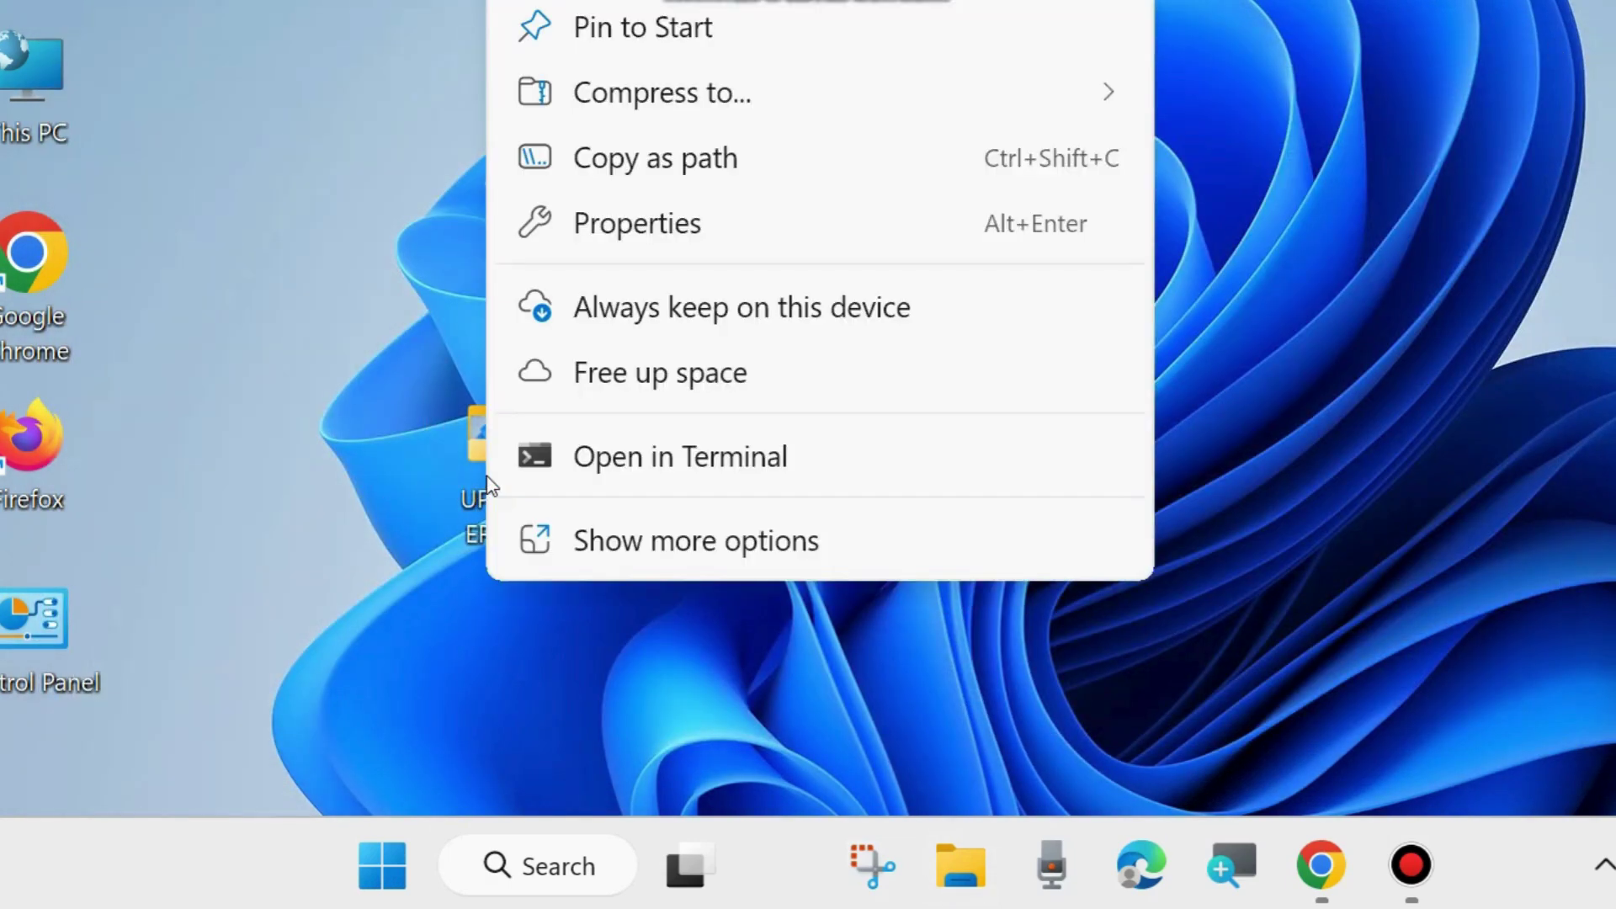
{"action": "left_click", "coordinate": [619, 212]}
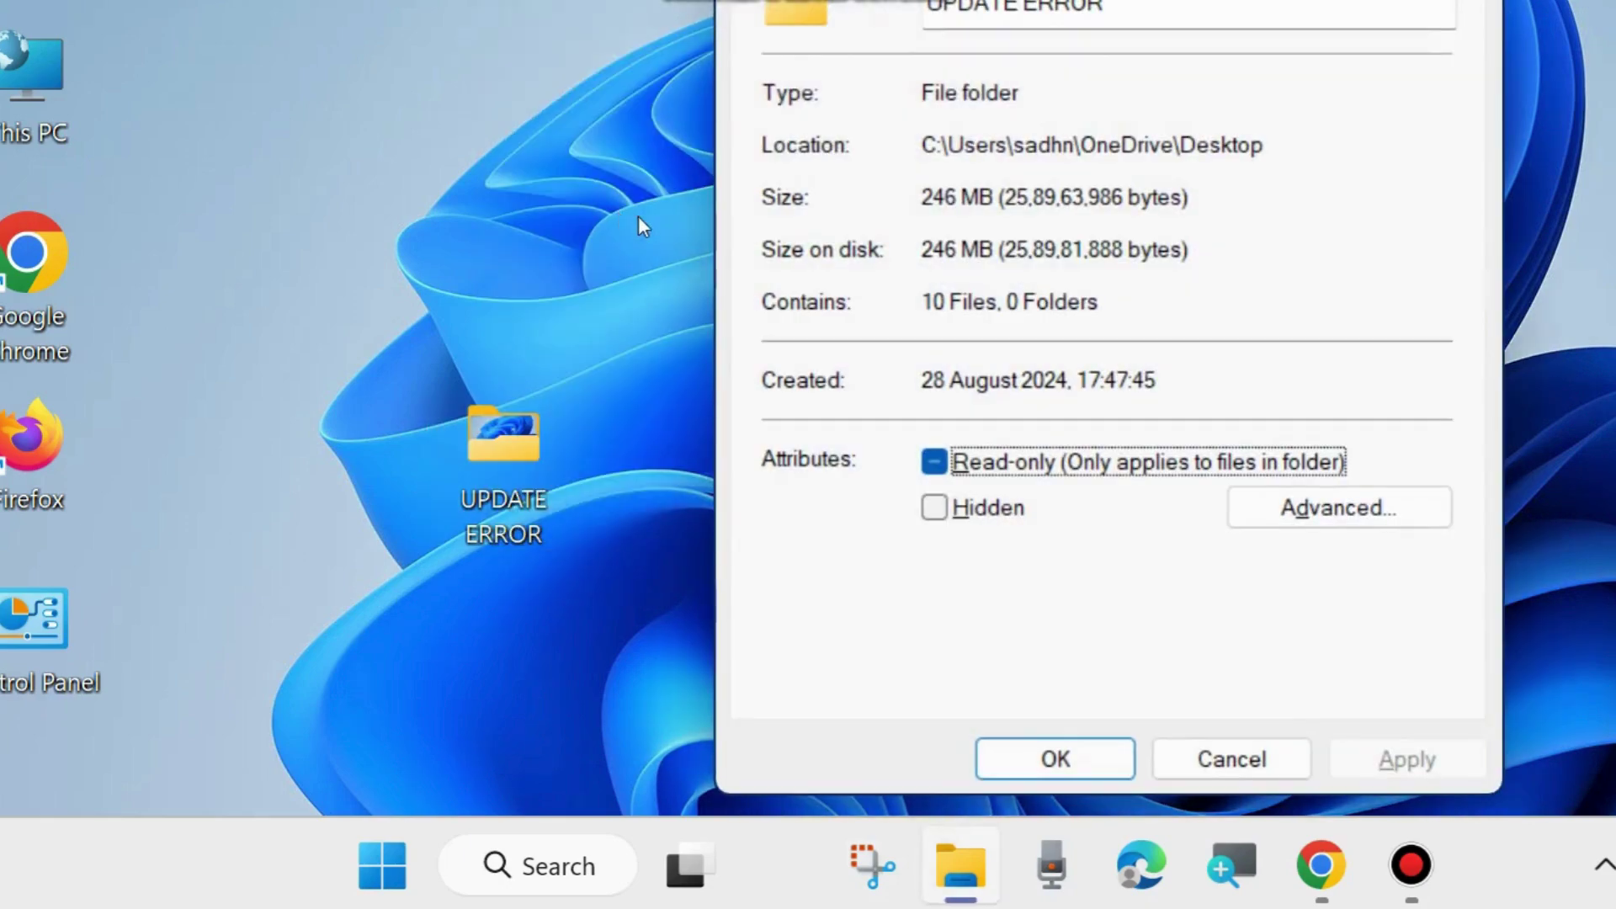
{"action": "left_click_drag", "start_coordinate": [1269, 0], "coordinate": [993, 11]}
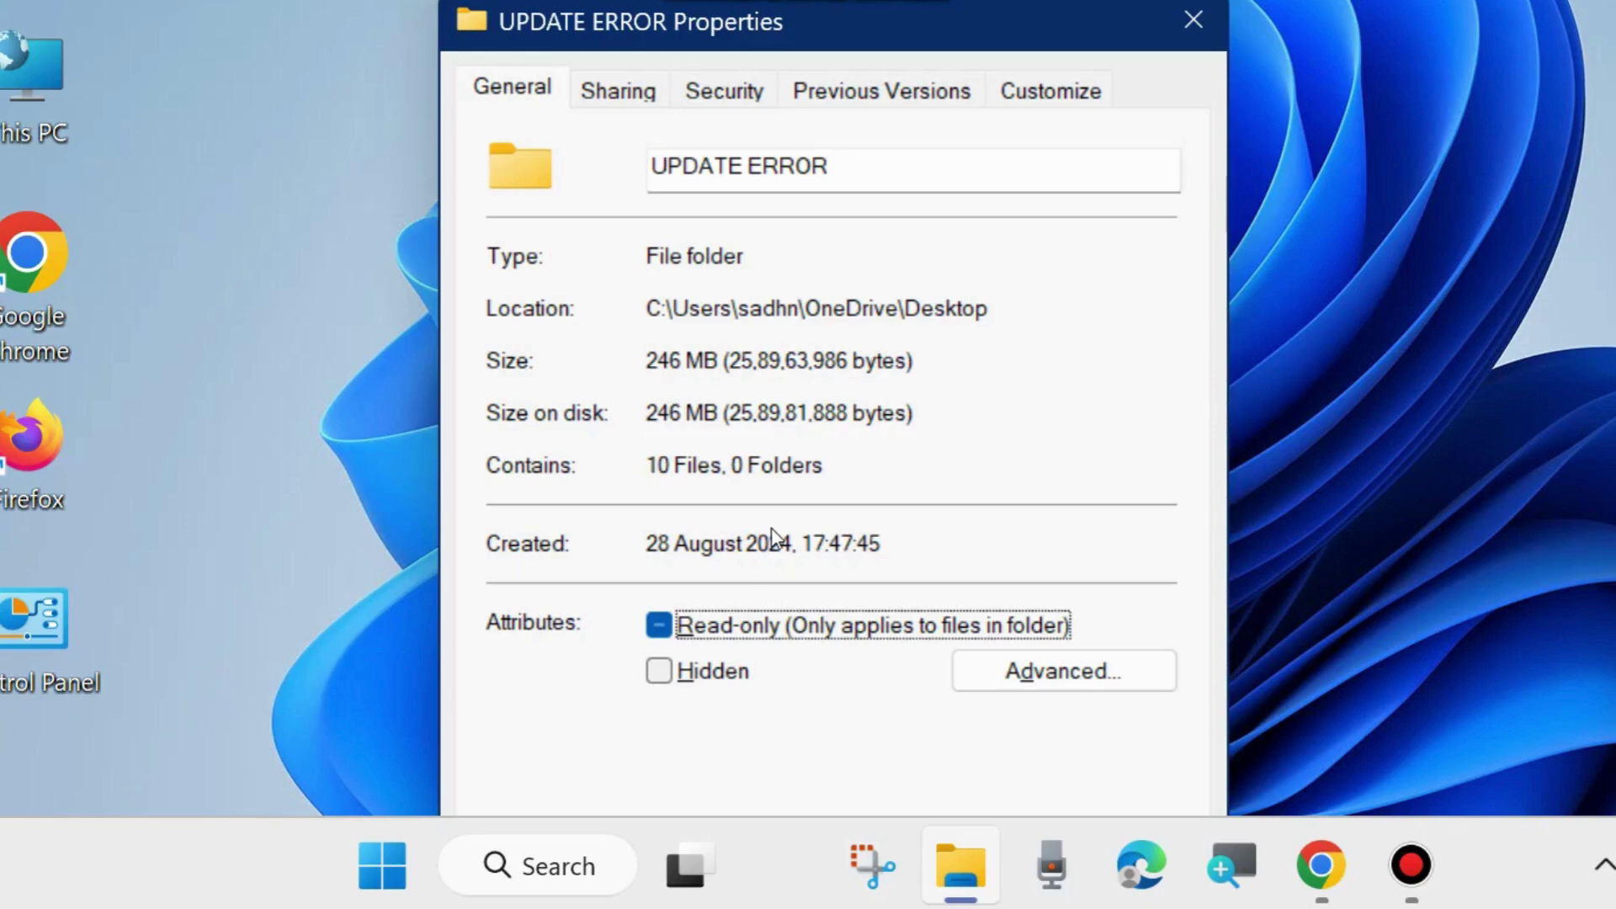
{"action": "left_click", "coordinate": [1196, 20]}
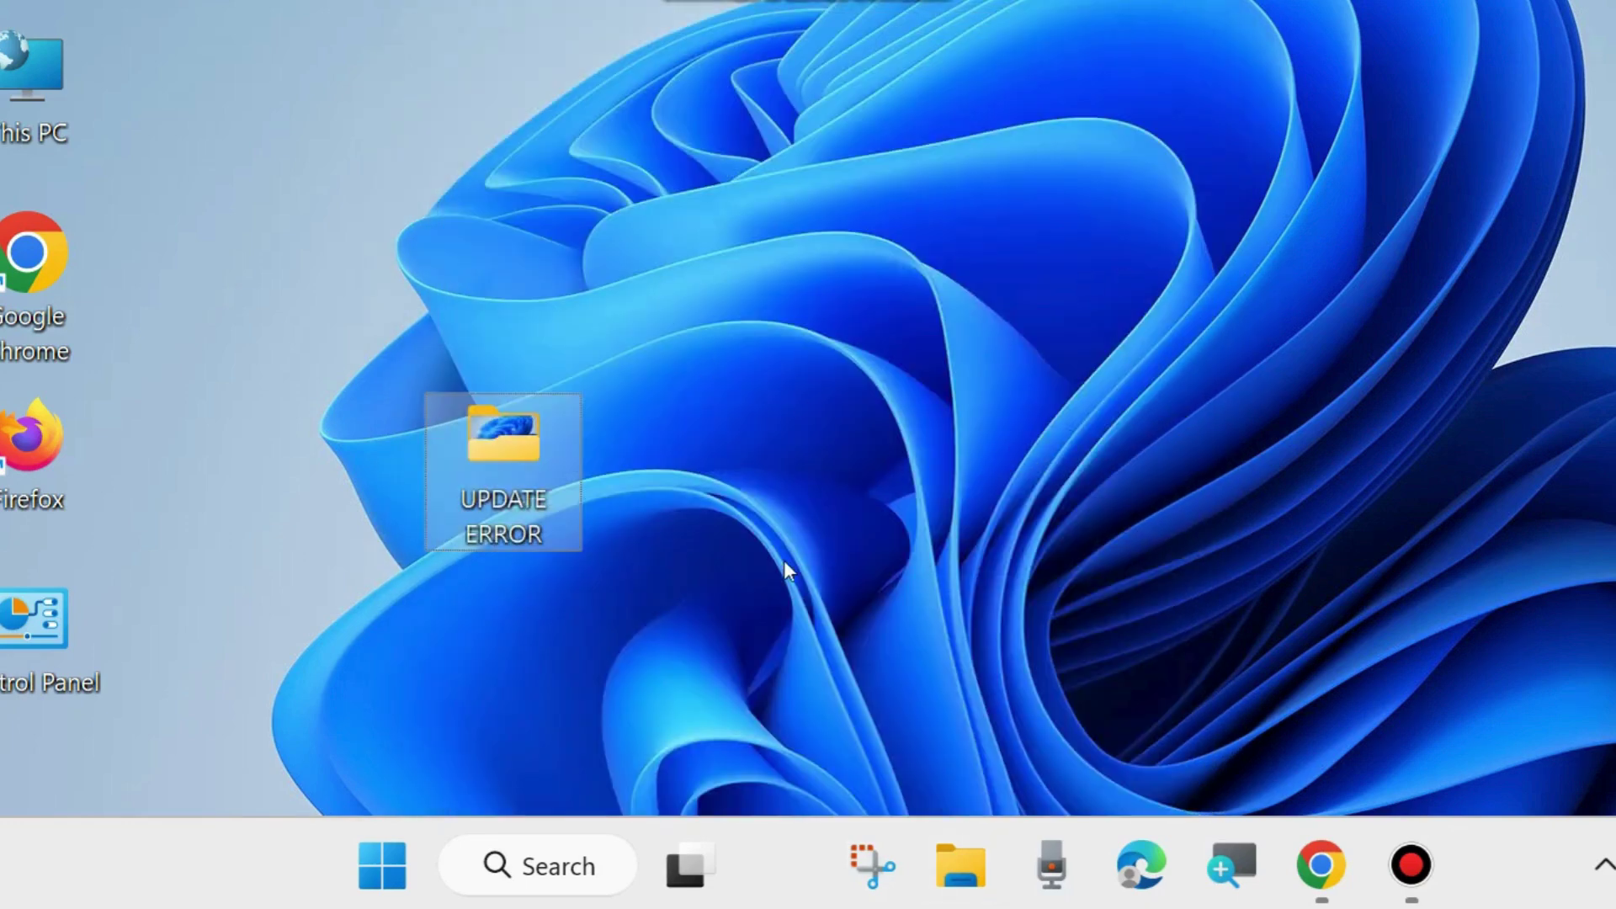
Search Windows for "winrar" and start the WinRAR download from the web result.
{"action": "left_click", "coordinate": [528, 875]}
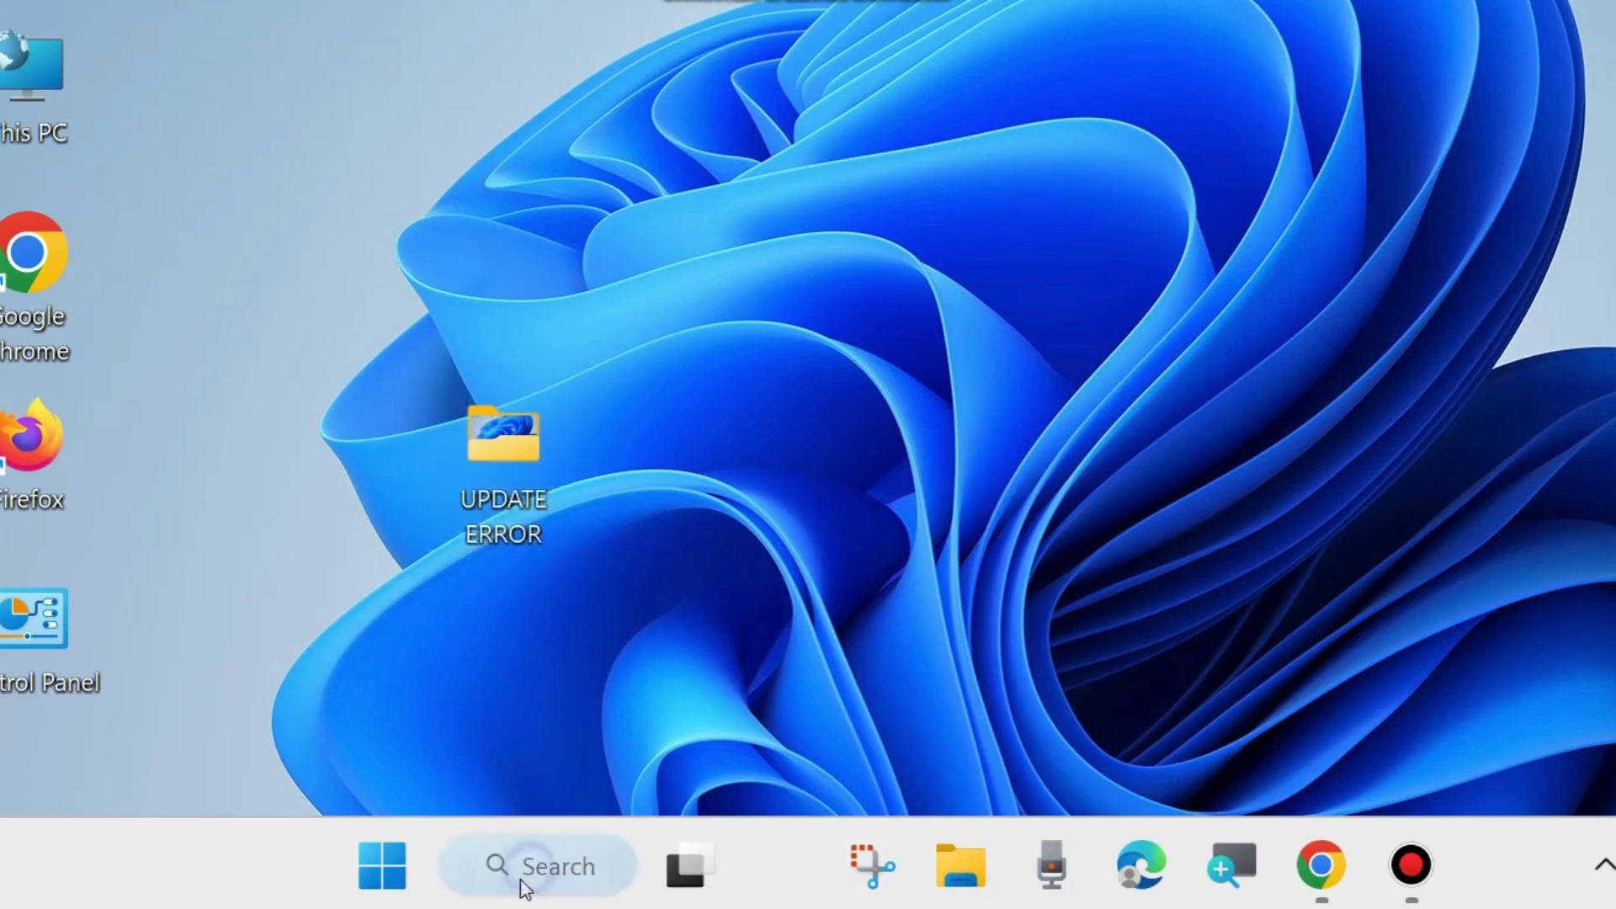
{"action": "type", "text": "winrar"}
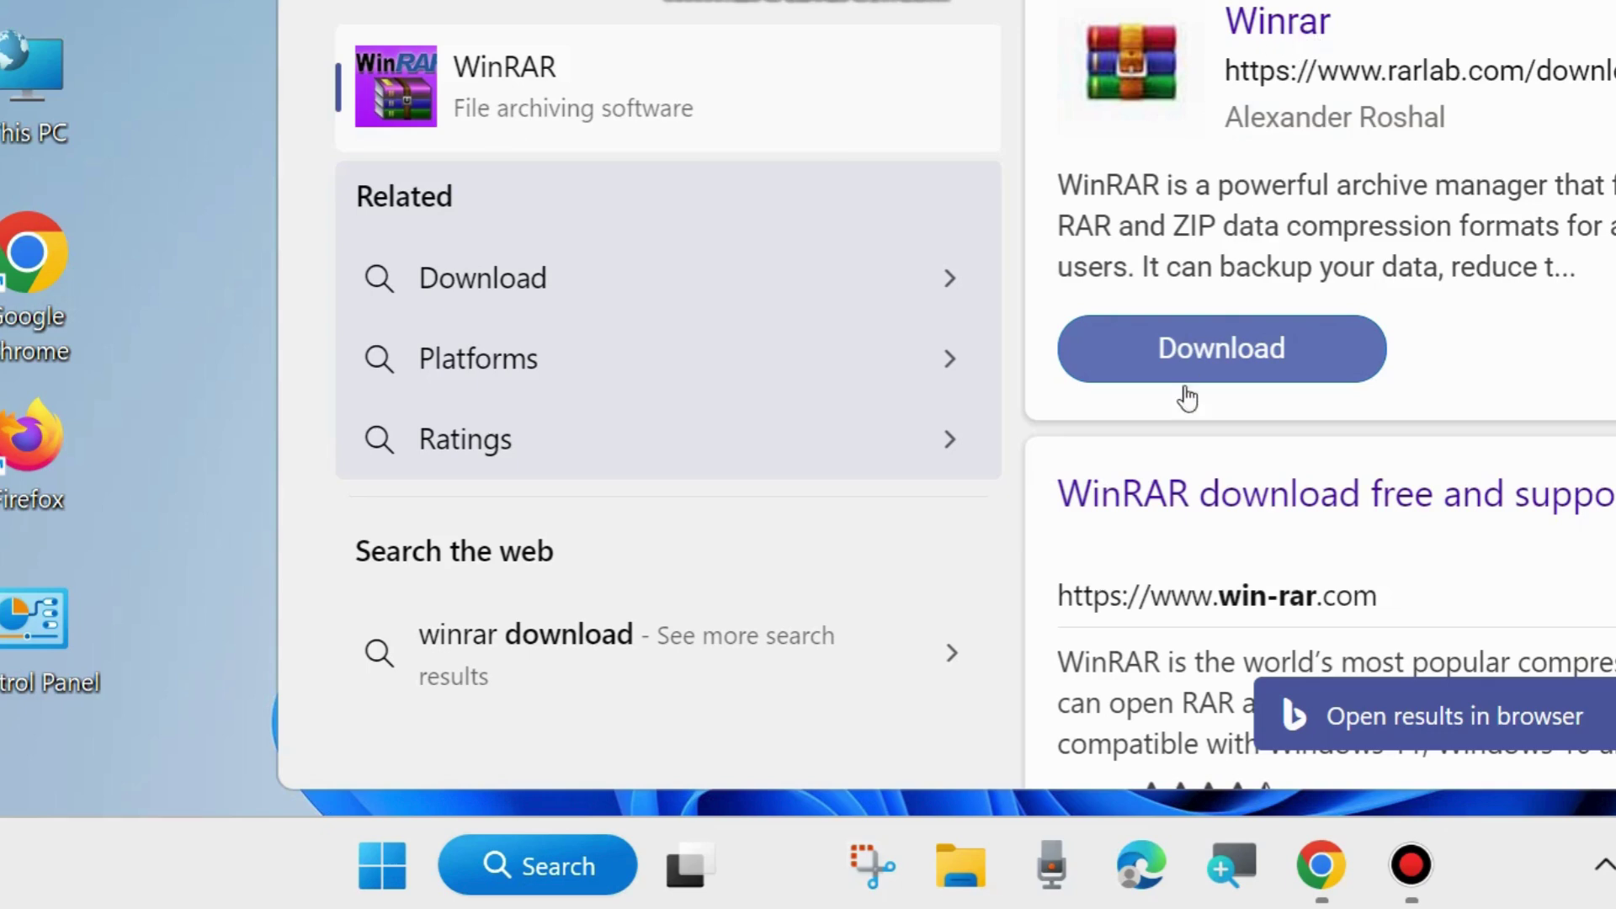
{"action": "left_click", "coordinate": [1213, 351]}
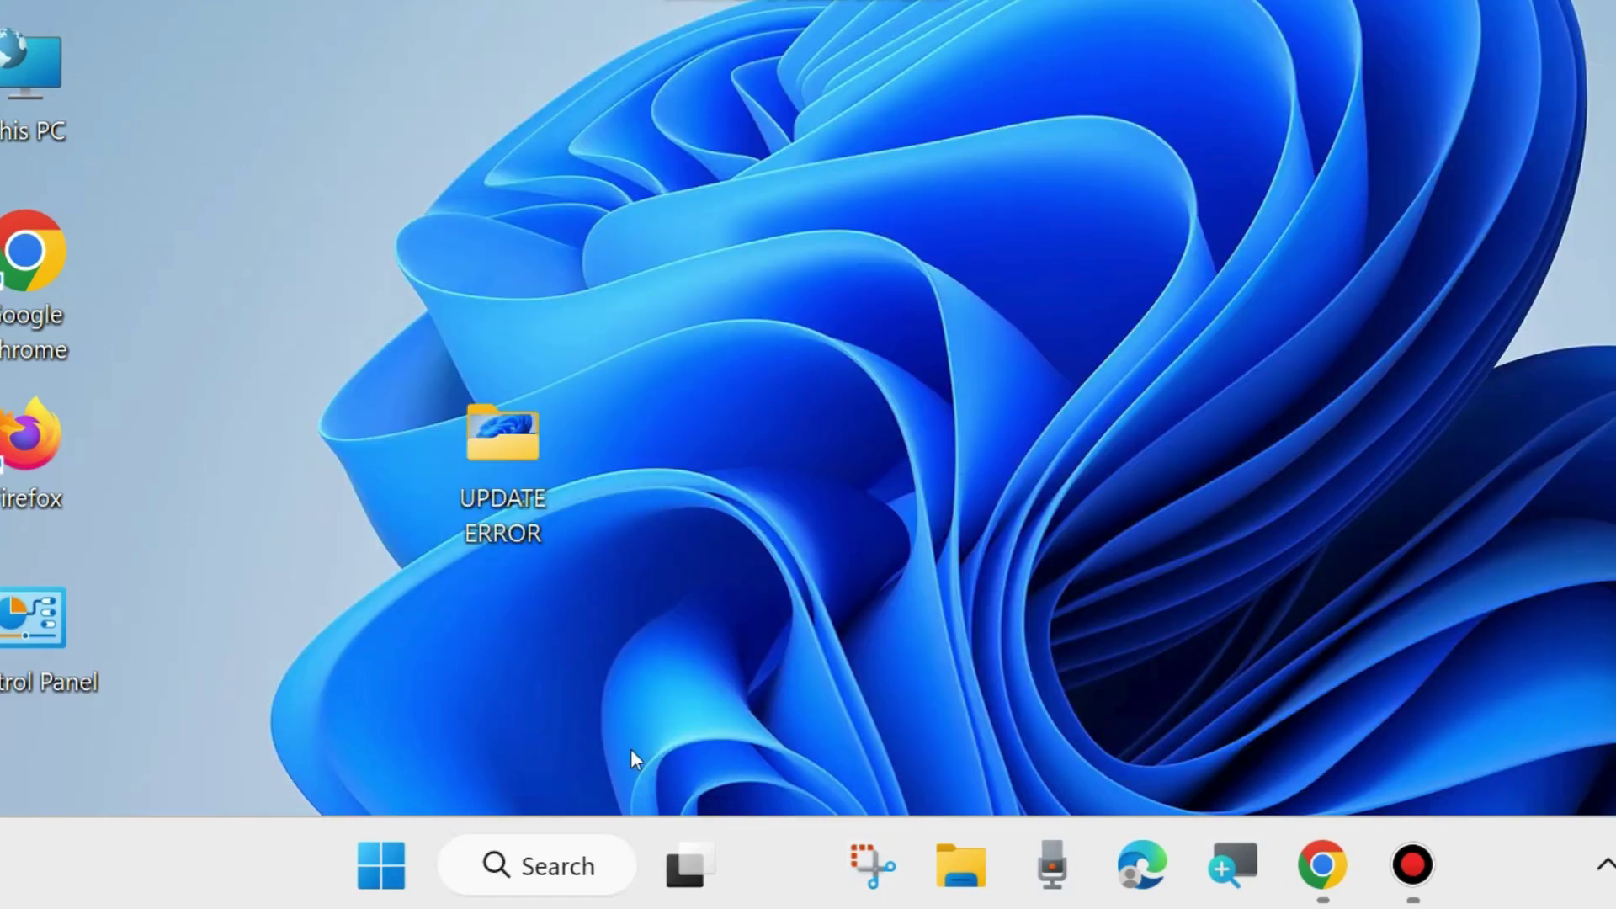
Bring up the computer's restart option among the power choices and dismiss it.
{"action": "right_click", "coordinate": [393, 876]}
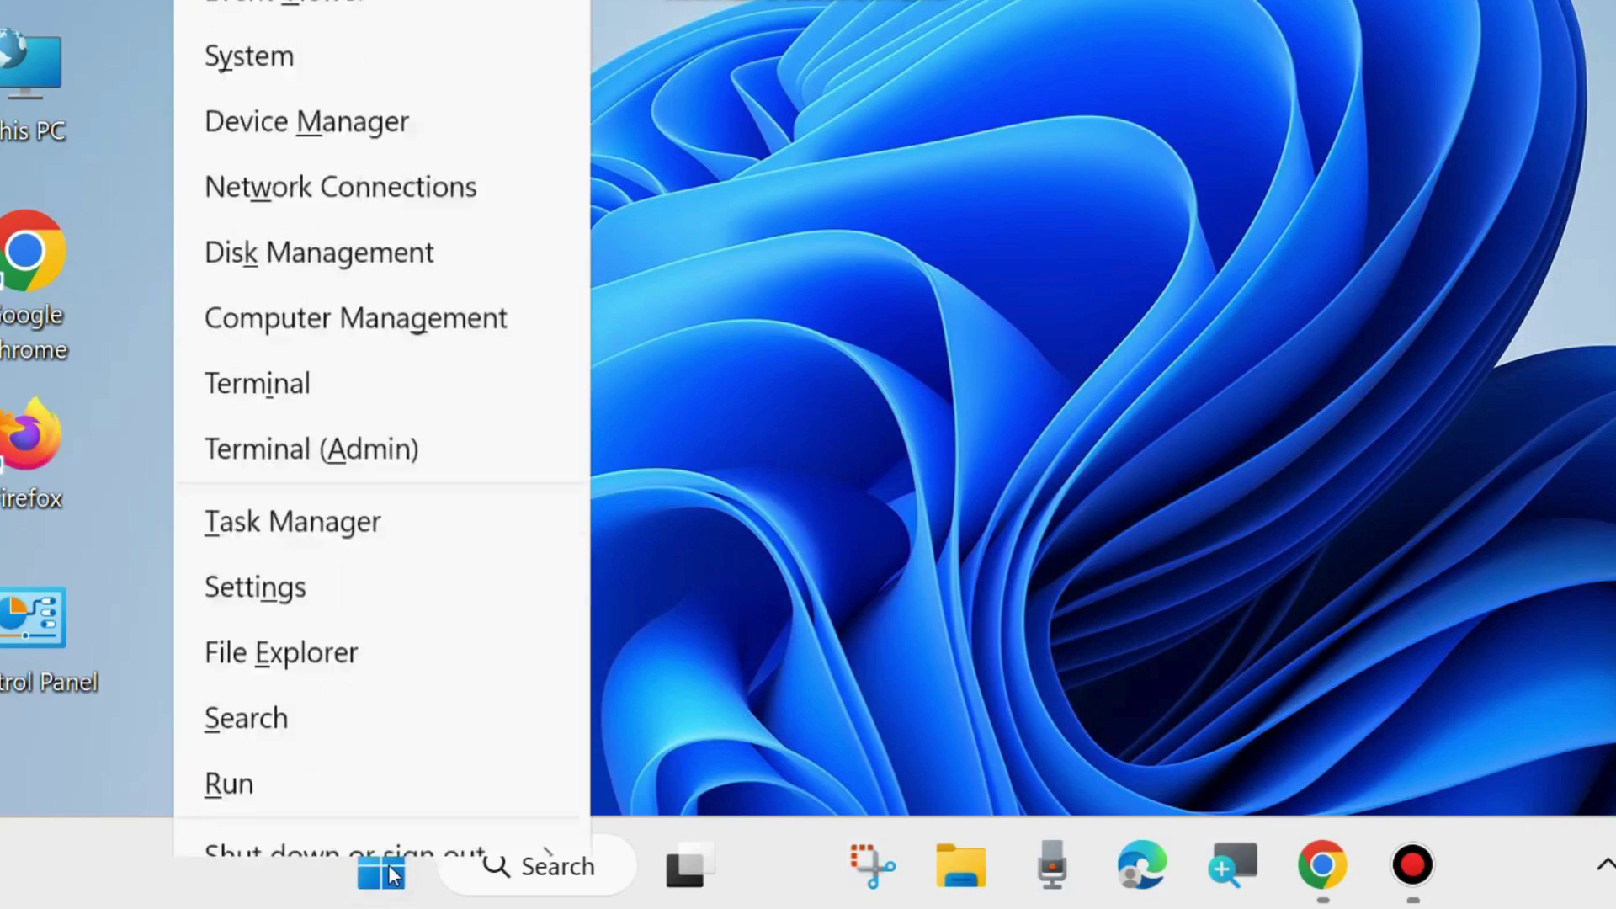
{"action": "mouse_move", "coordinate": [422, 767]}
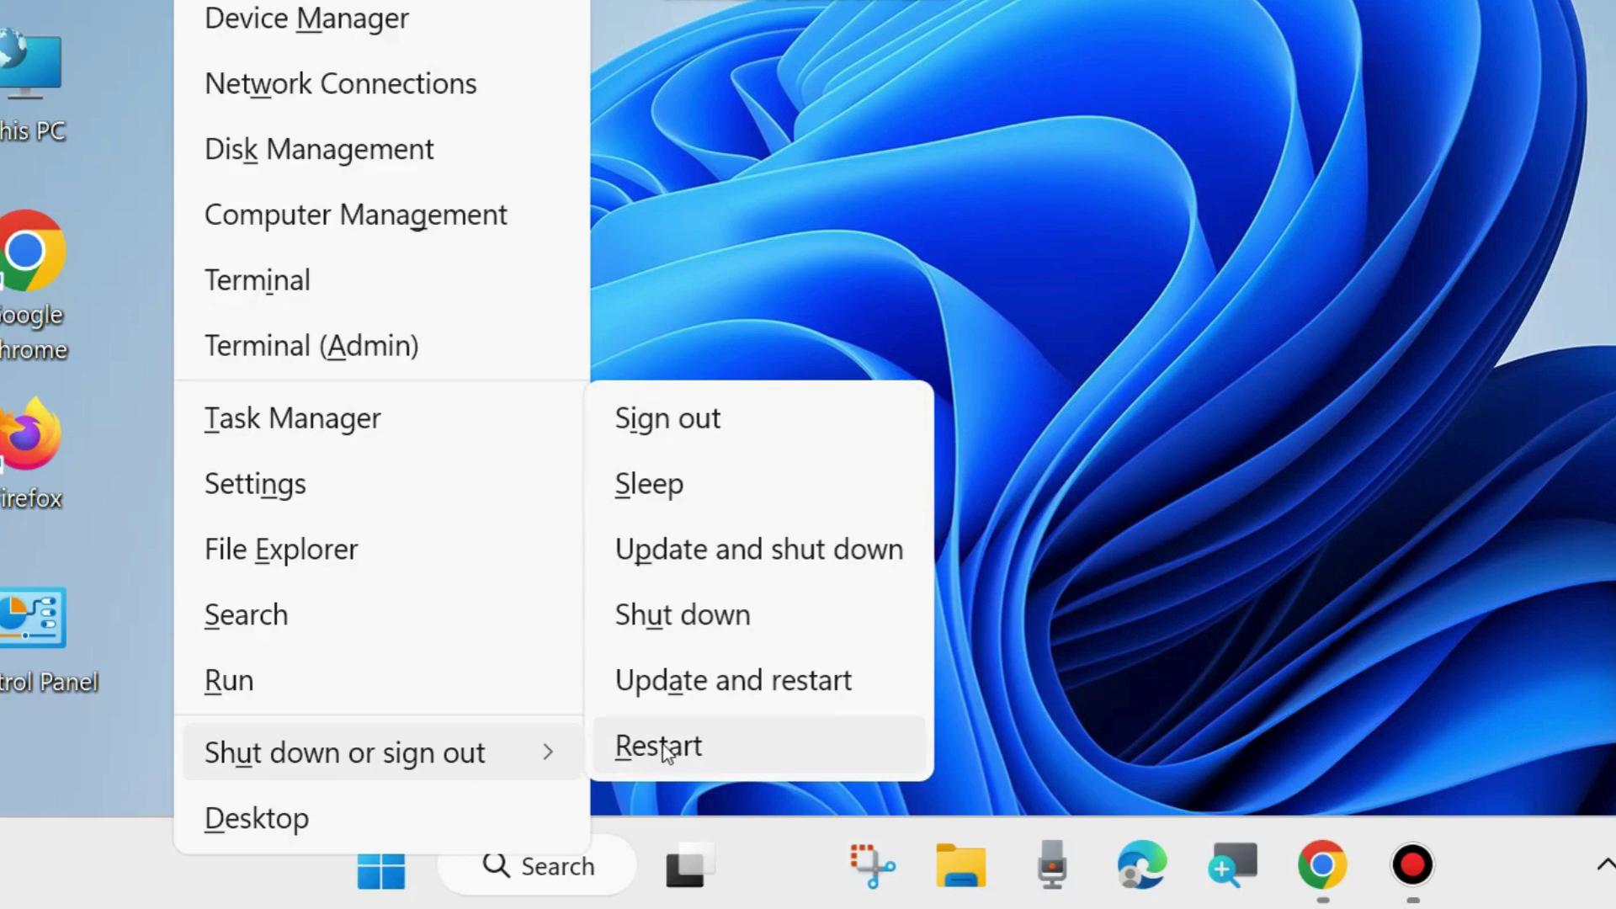
{"action": "left_click", "coordinate": [1166, 501]}
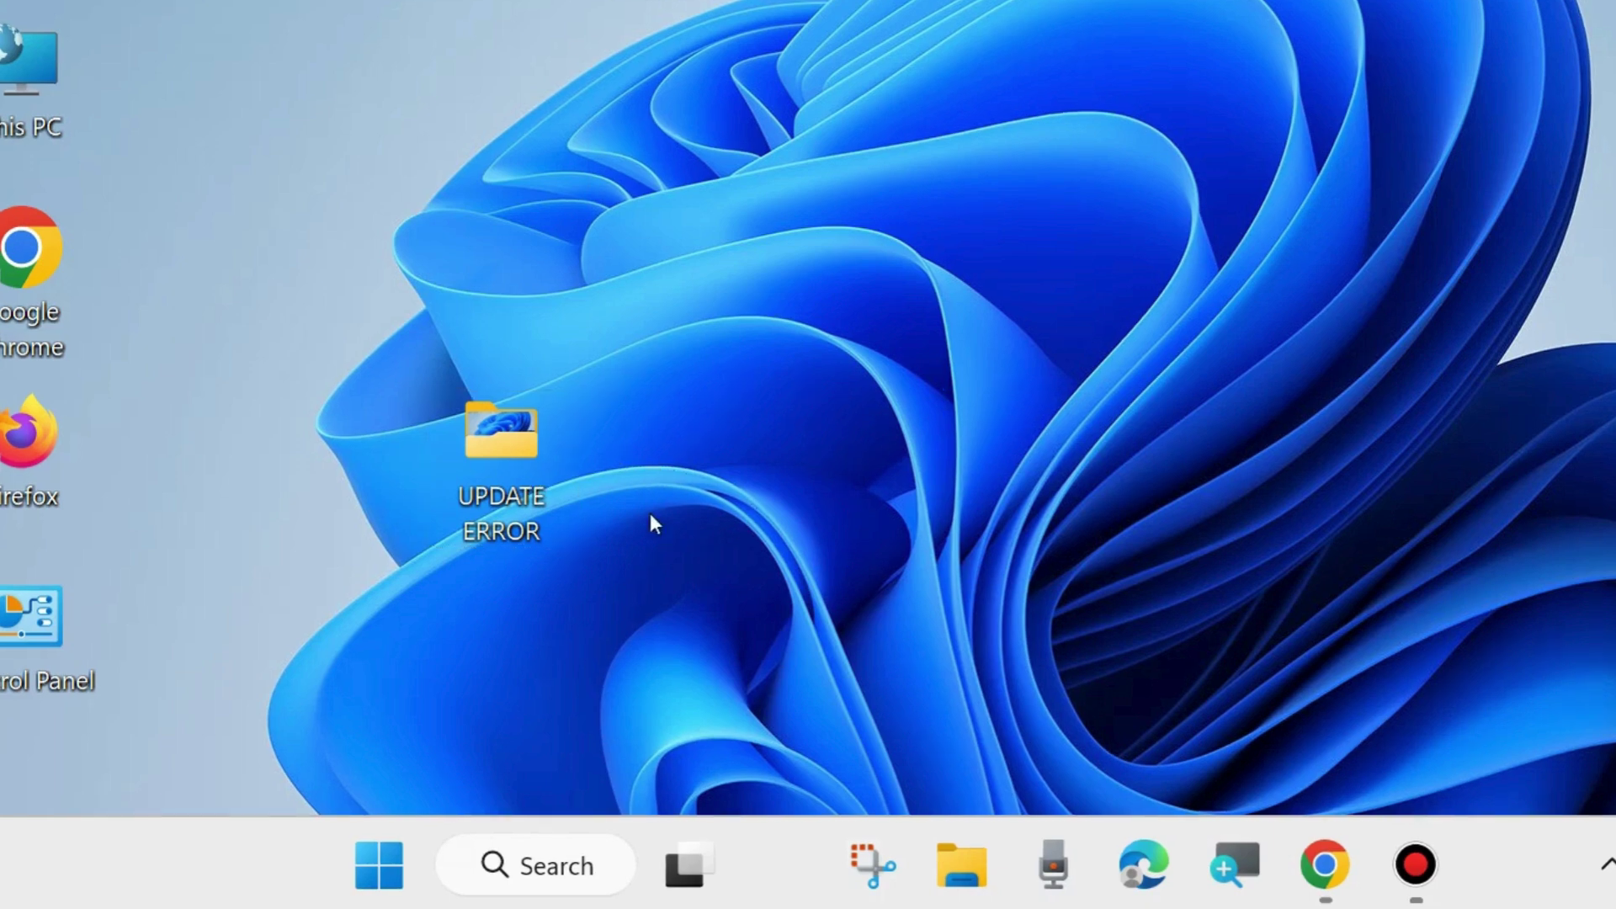
Open WinRAR's archive settings for the UPDATE ERROR folder on the desktop.
{"action": "right_click", "coordinate": [493, 455]}
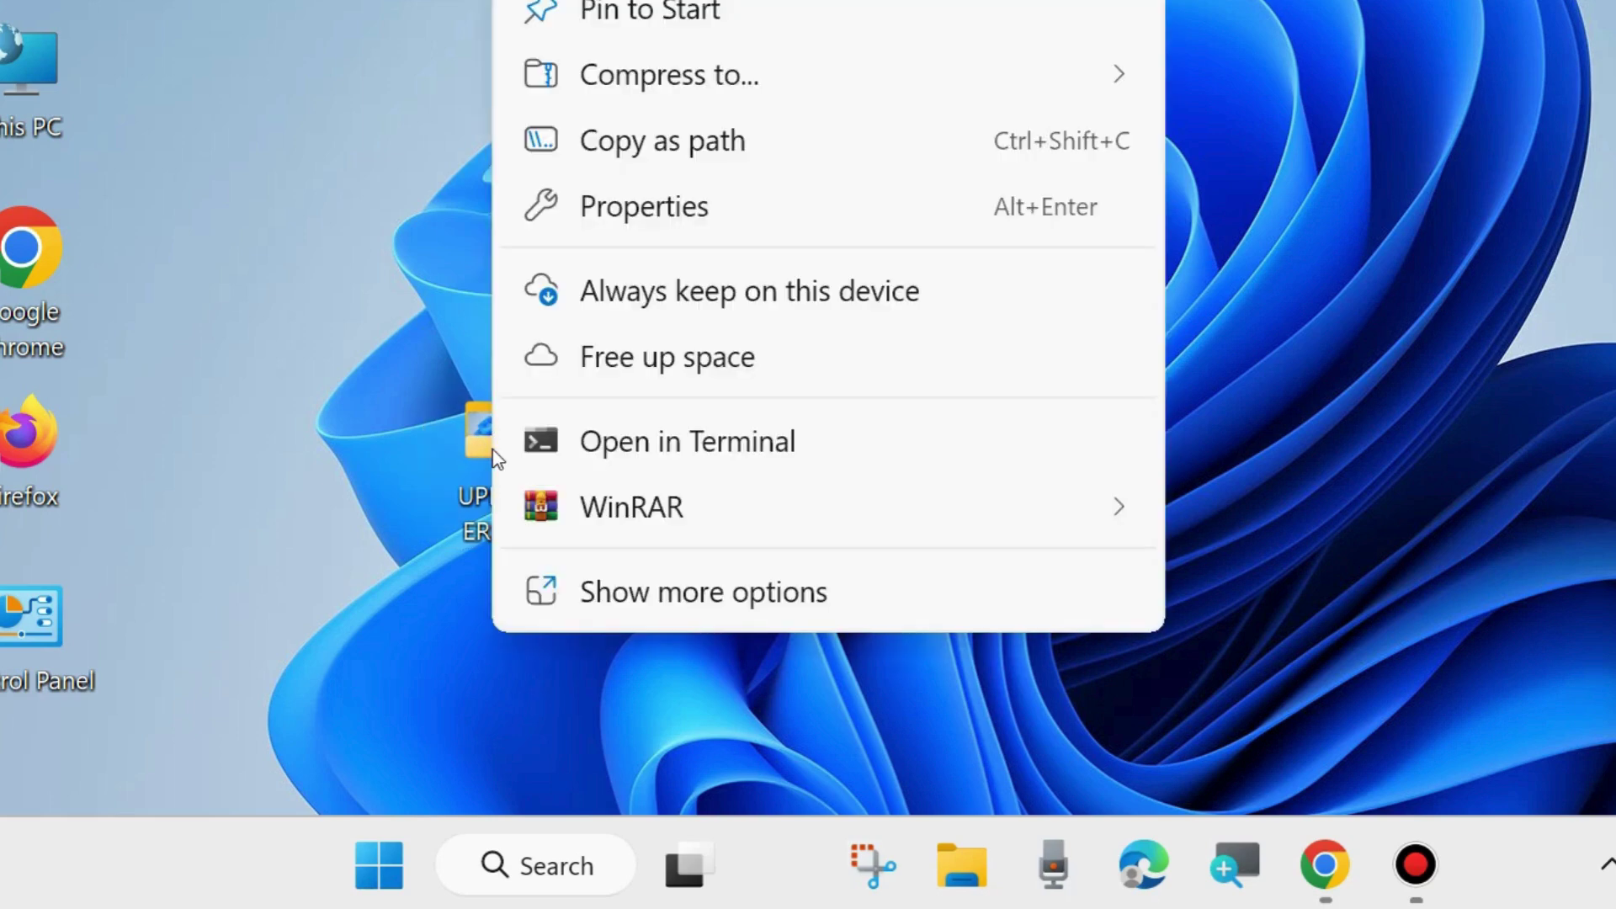
{"action": "mouse_move", "coordinate": [614, 517]}
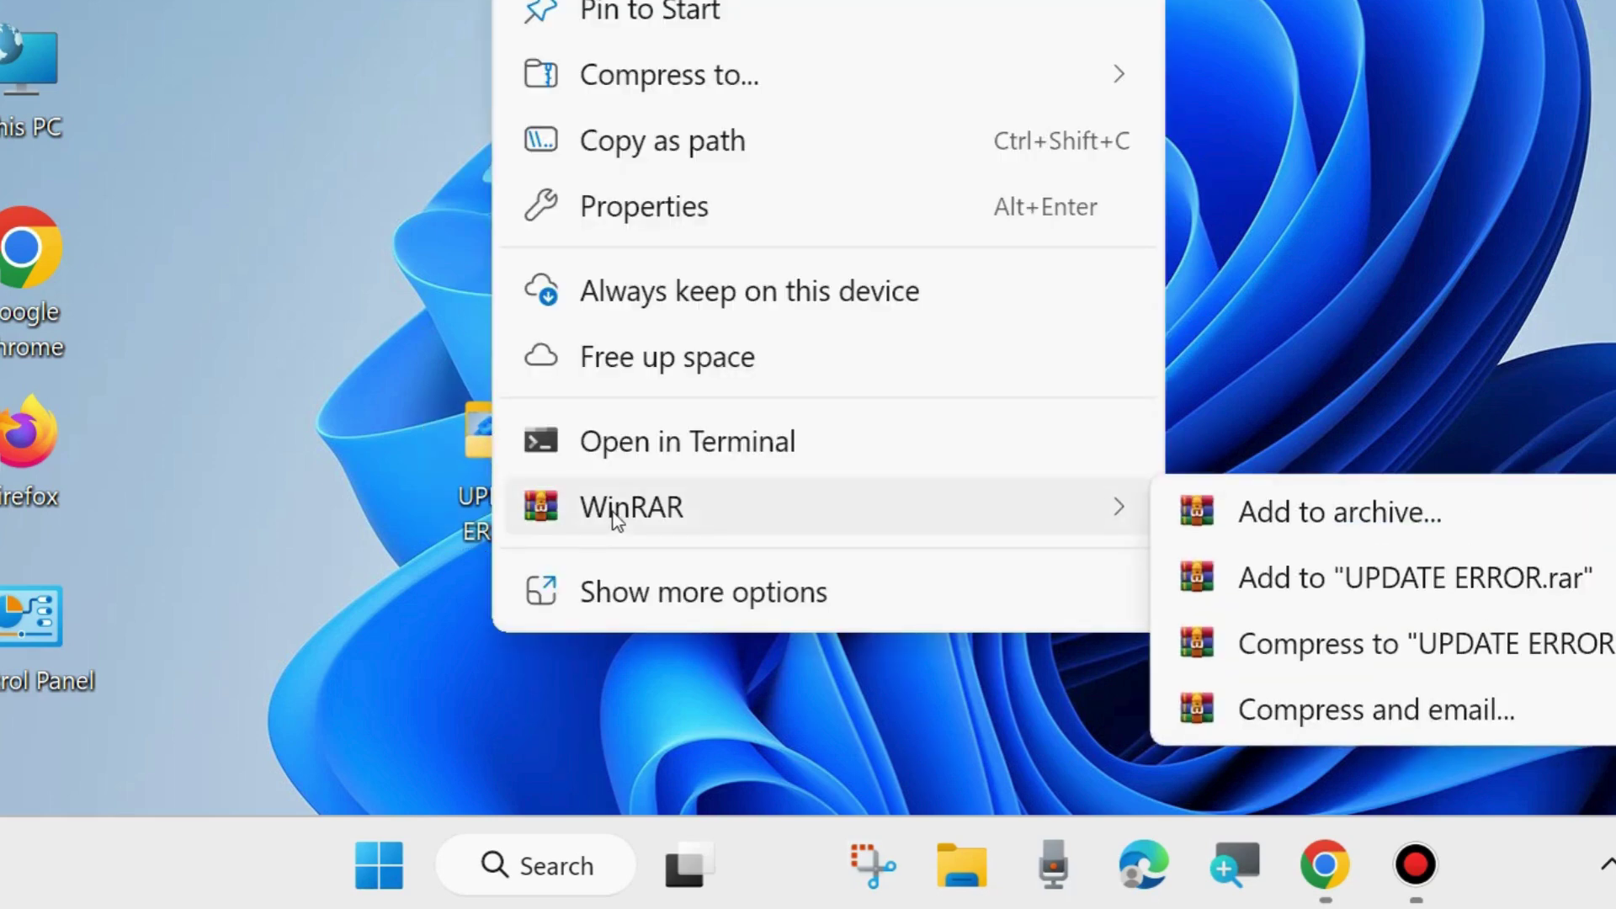
{"action": "left_click", "coordinate": [1318, 515]}
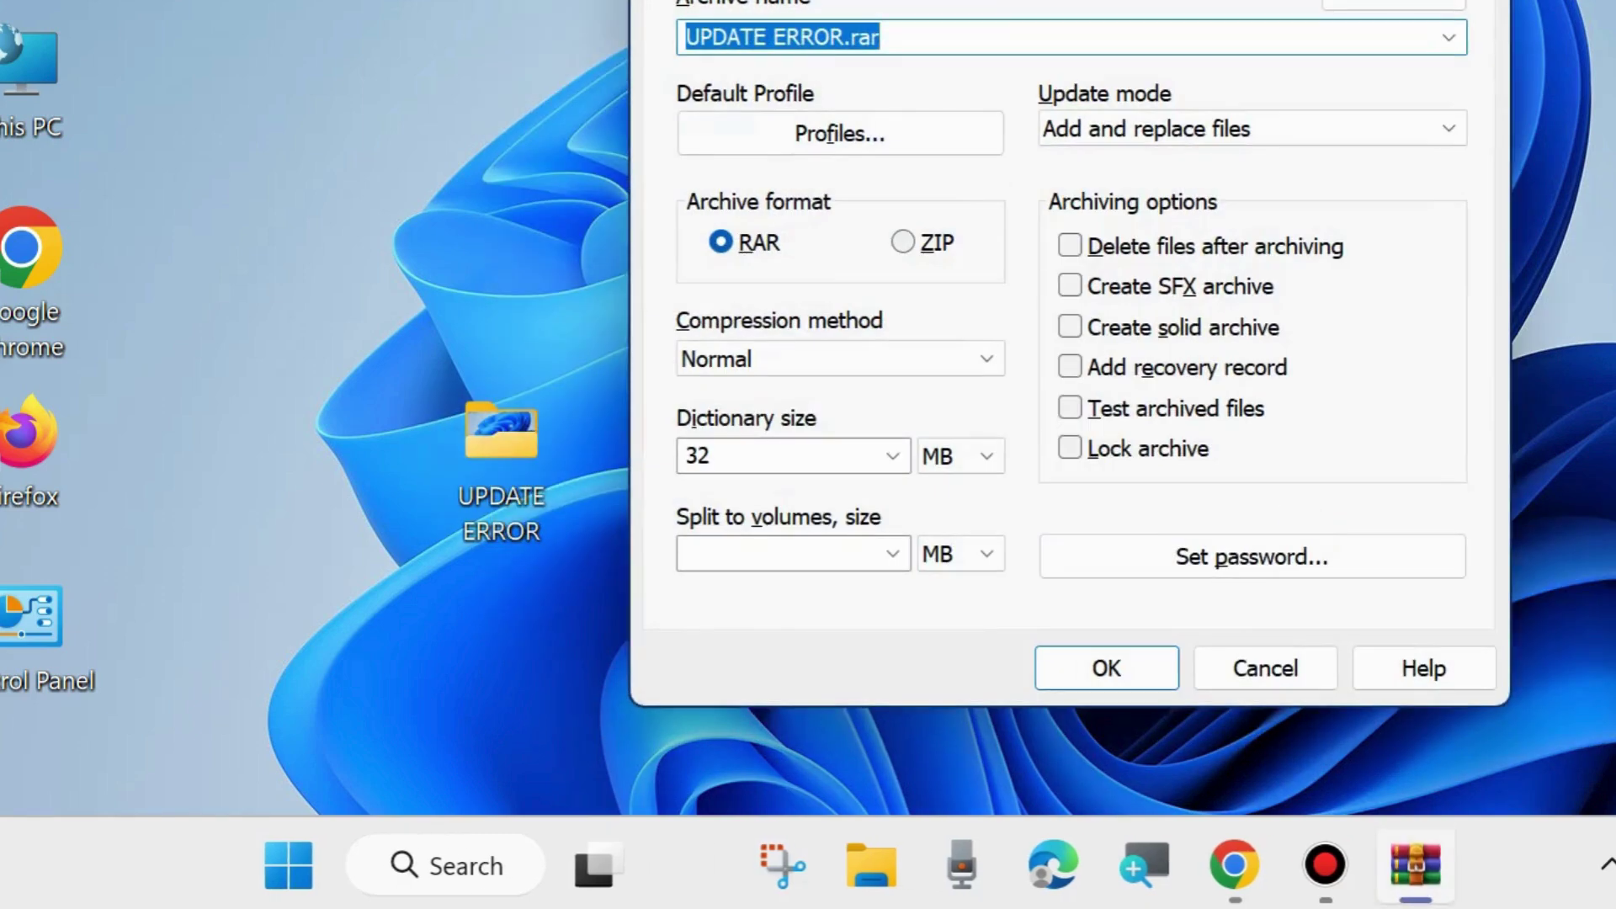
{"action": "left_click_drag", "start_coordinate": [1056, 1], "coordinate": [890, 19]}
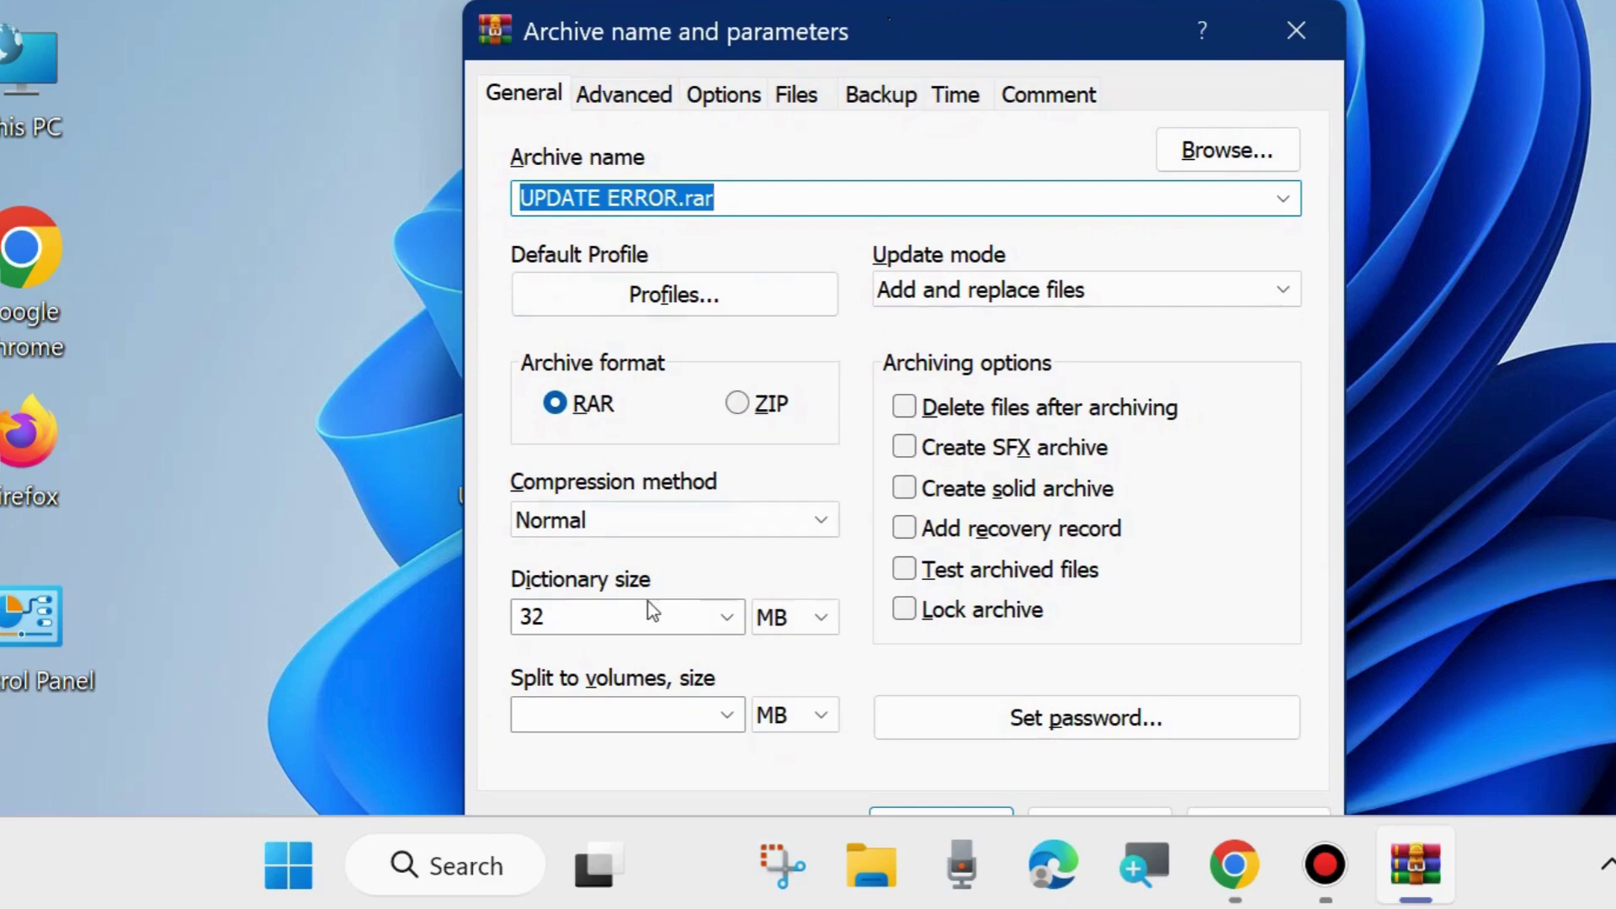
Set the archive's split volume size to 5 MB and keep MB as the unit.
{"action": "left_click", "coordinate": [728, 720]}
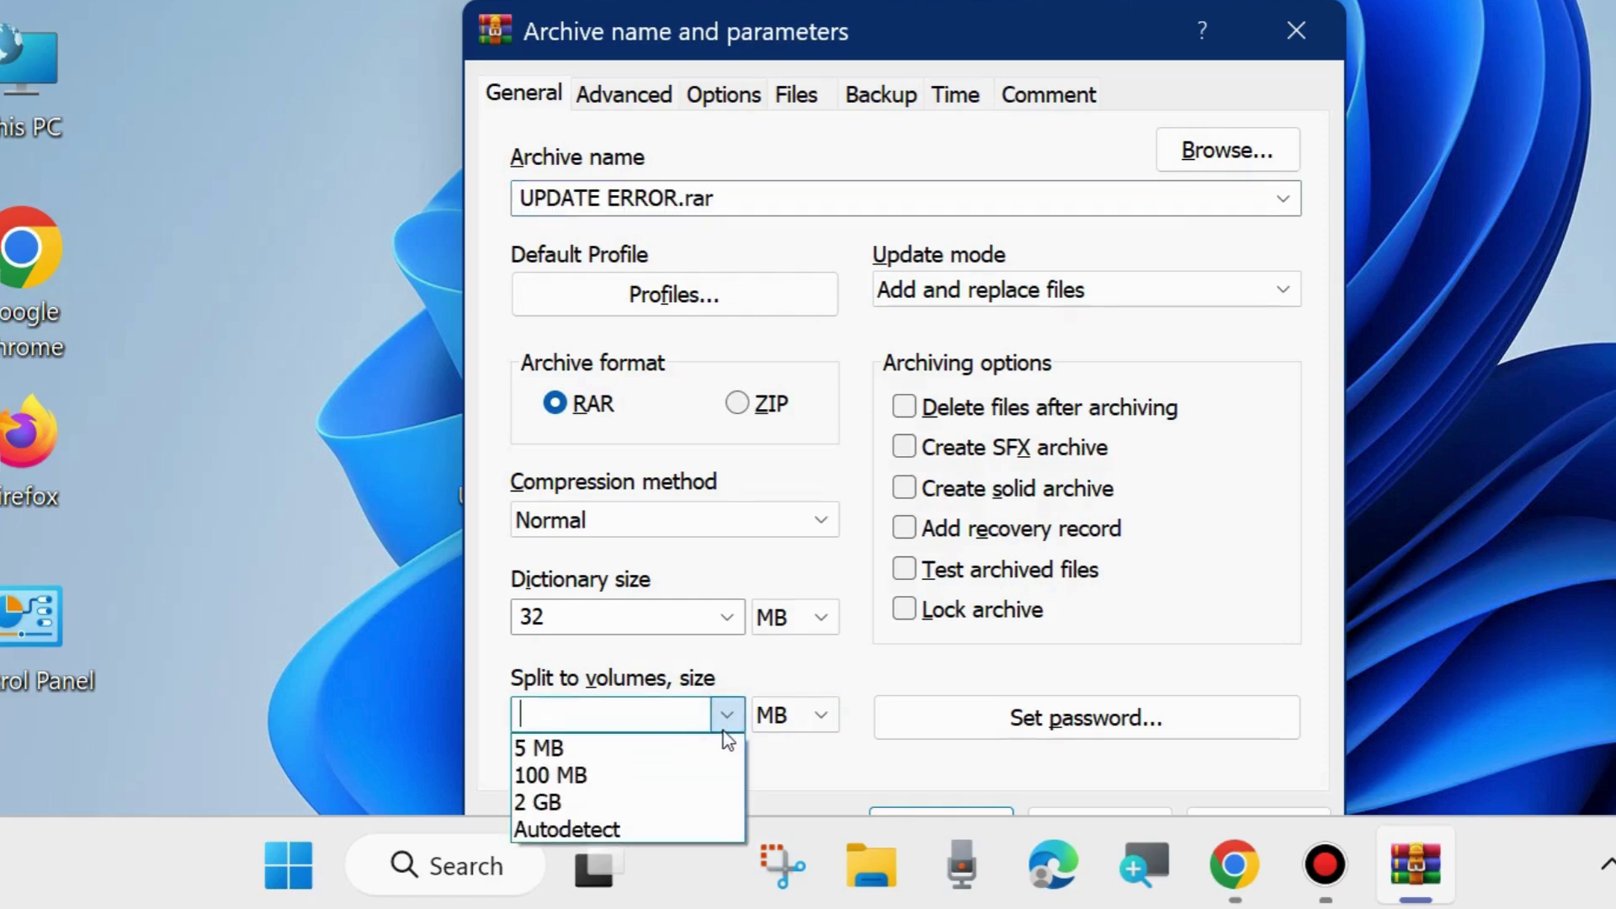
{"action": "left_click", "coordinate": [673, 764]}
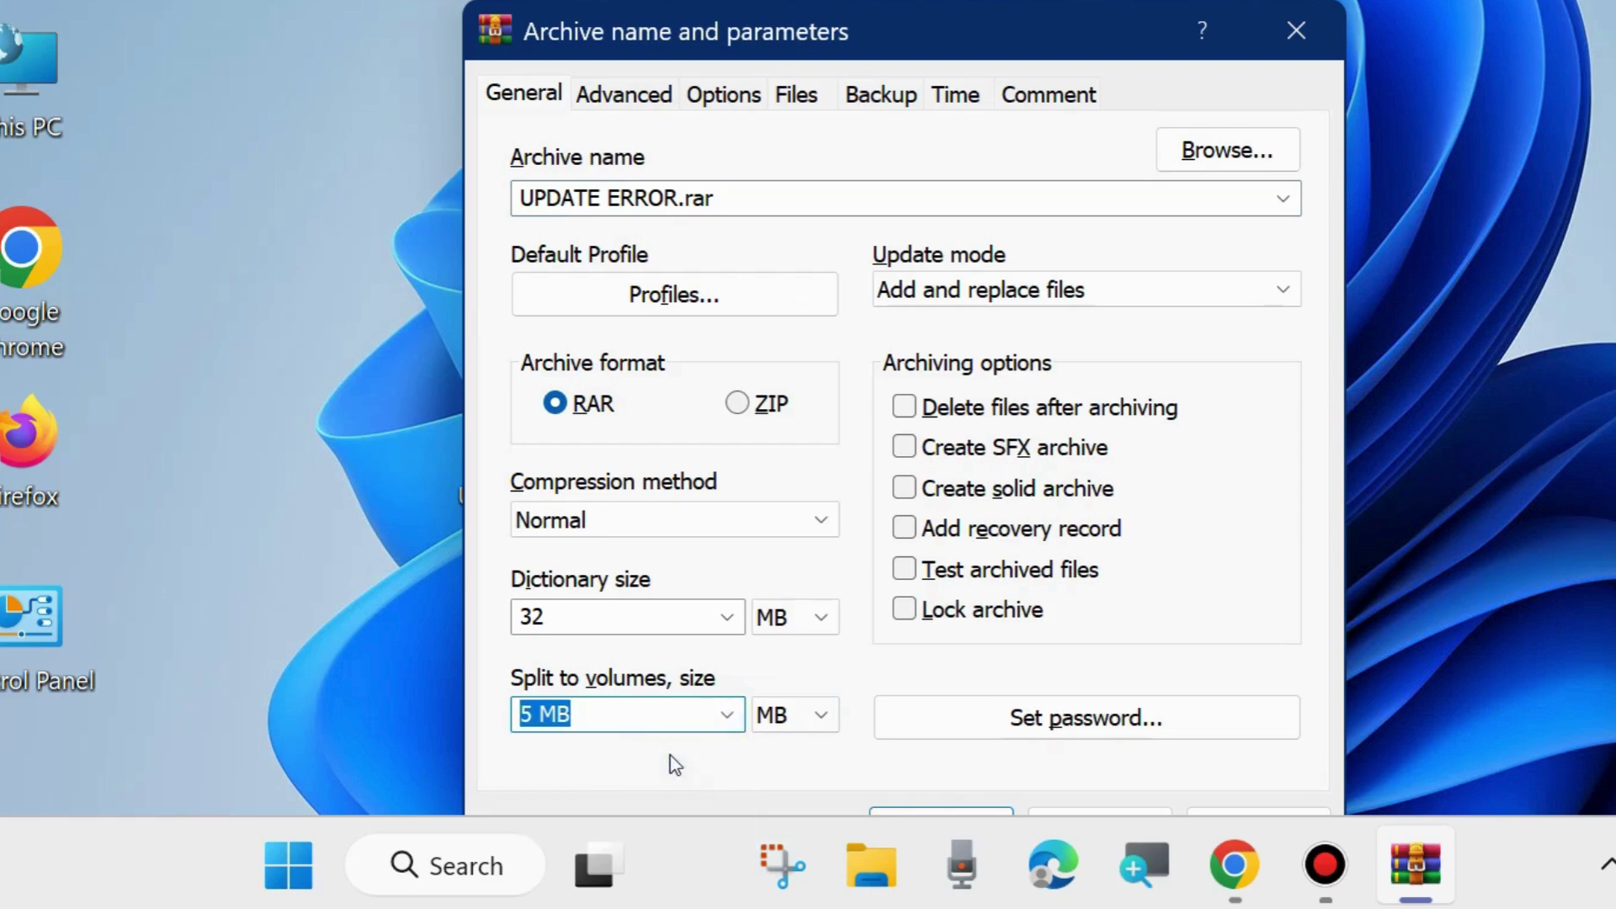
{"action": "left_click", "coordinate": [819, 723]}
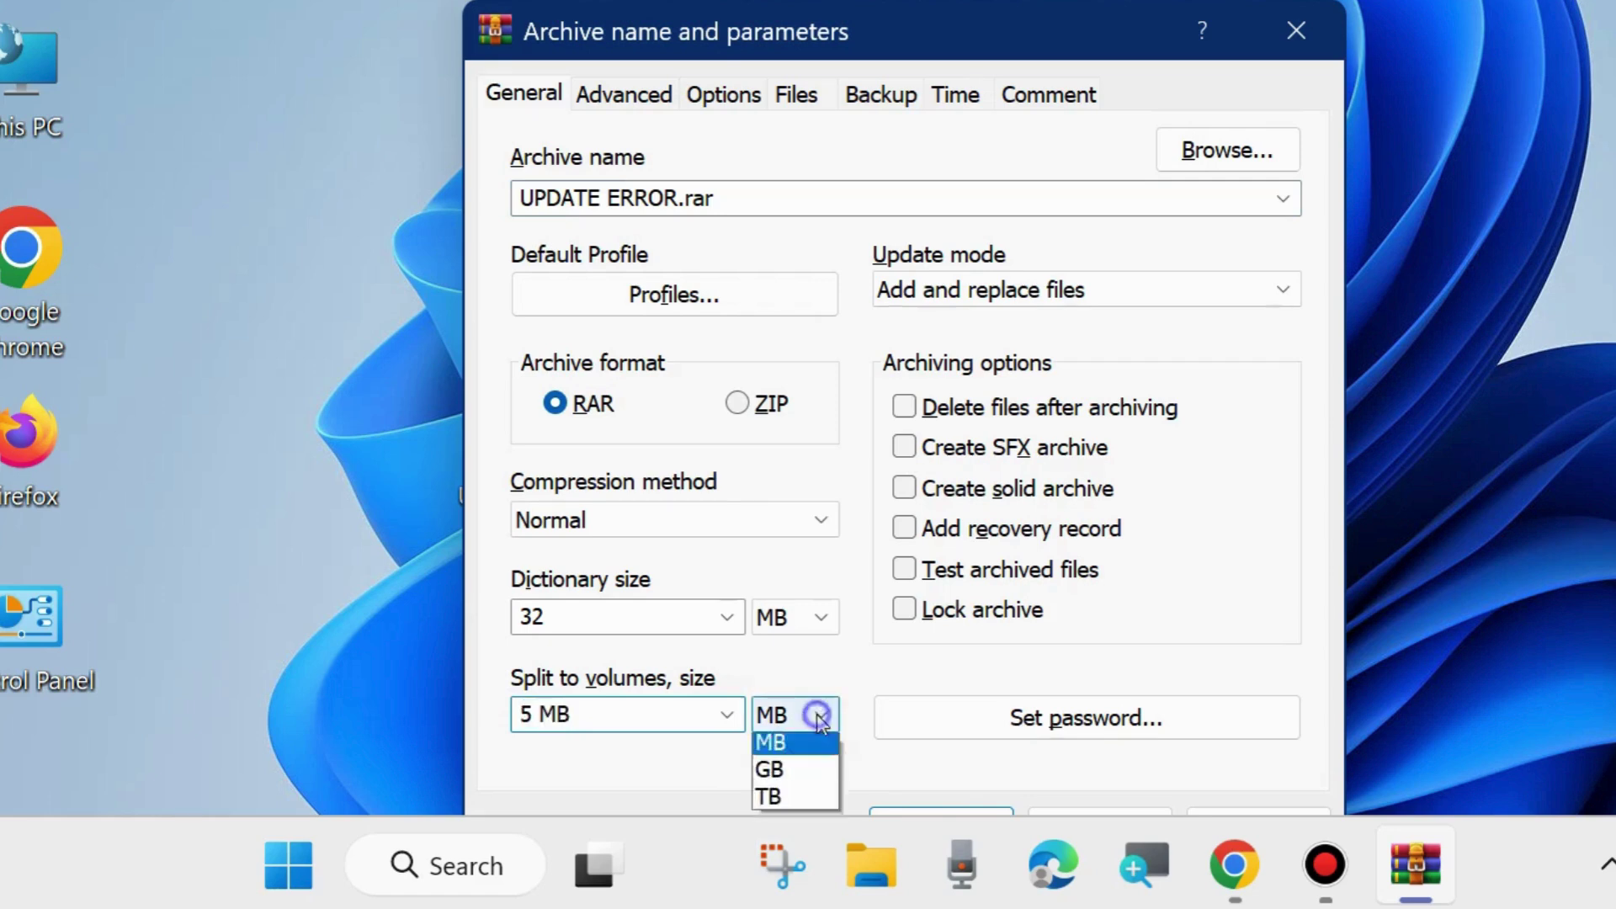
{"action": "left_click", "coordinate": [820, 722]}
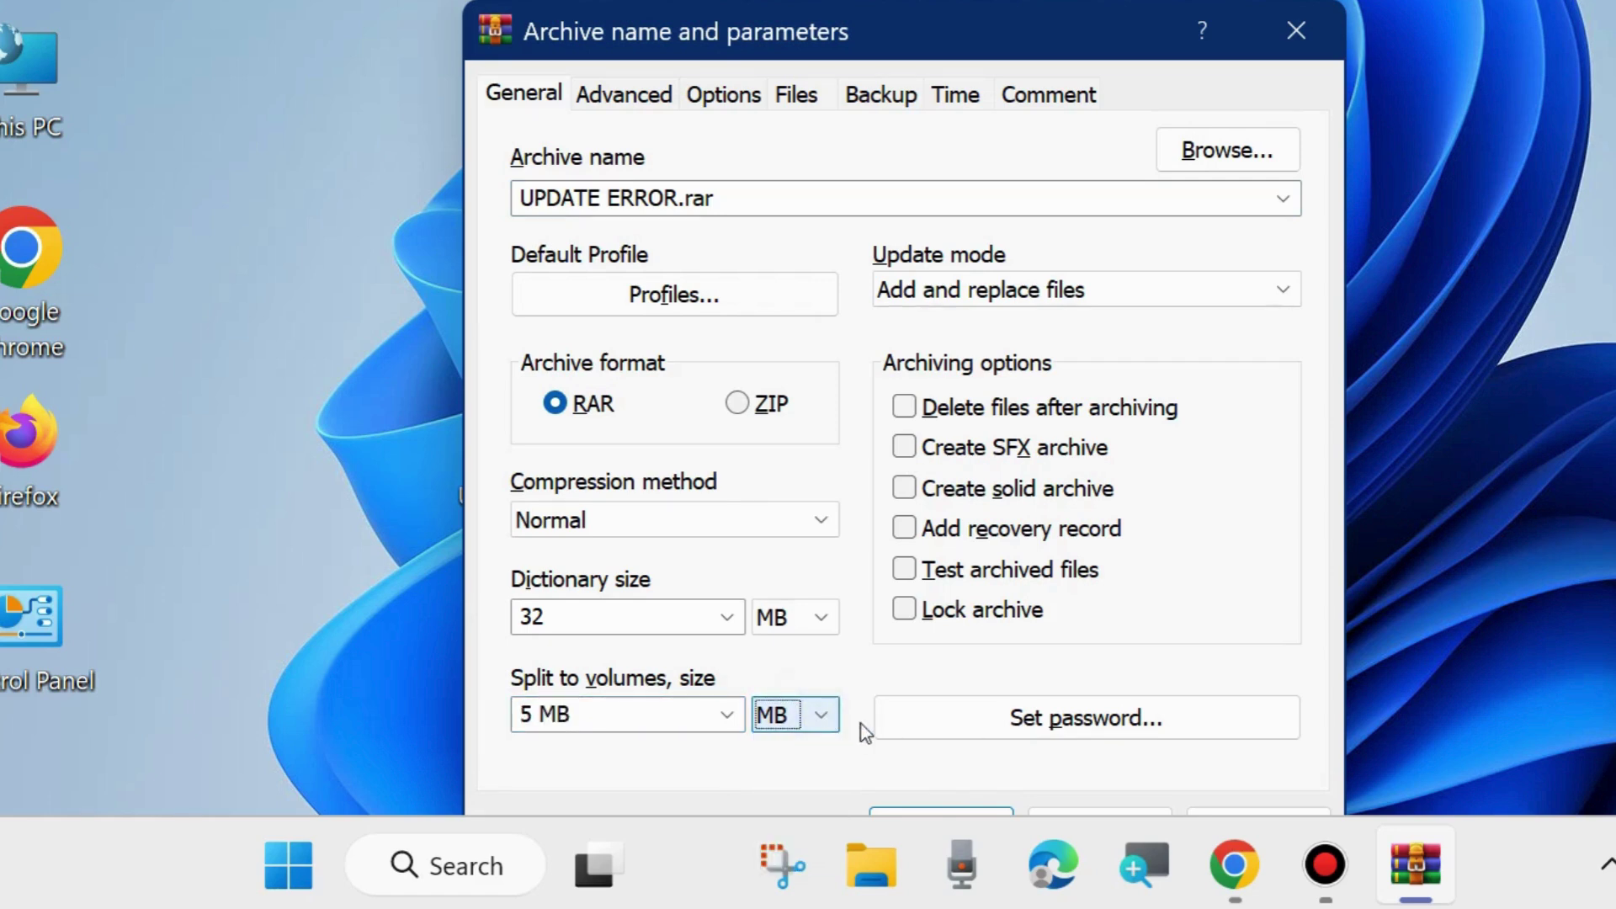
Move the archive settings aside and check the UPDATE ERROR folder's total size in its properties.
{"action": "left_click_drag", "start_coordinate": [875, 18], "coordinate": [1609, 36]}
{"action": "right_click", "coordinate": [503, 438]}
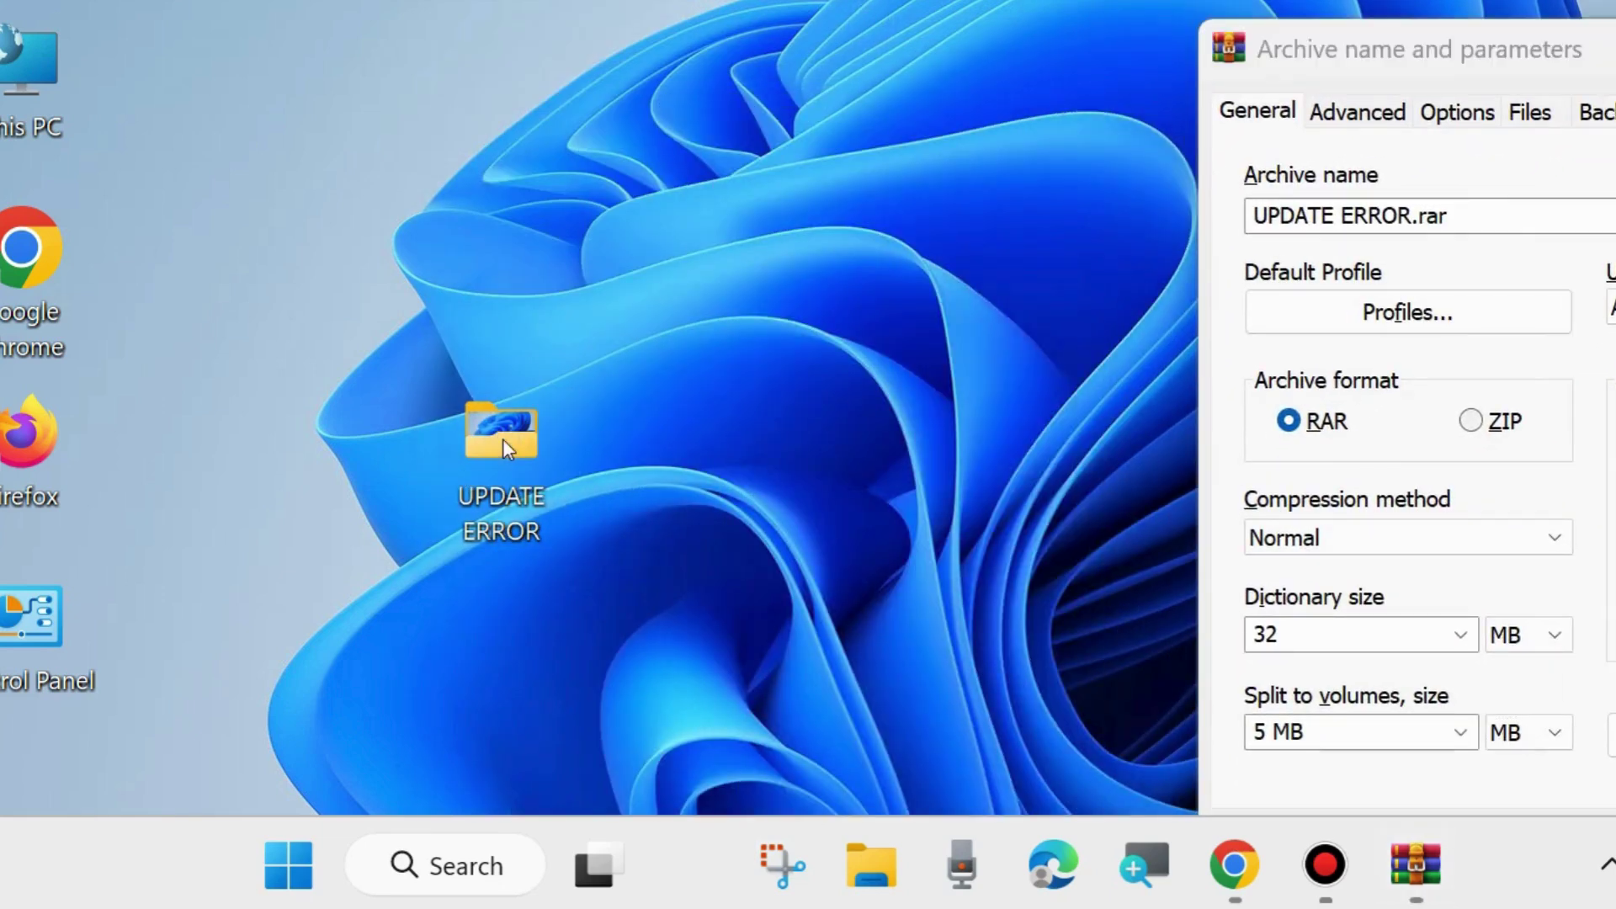
{"action": "left_click", "coordinate": [659, 208]}
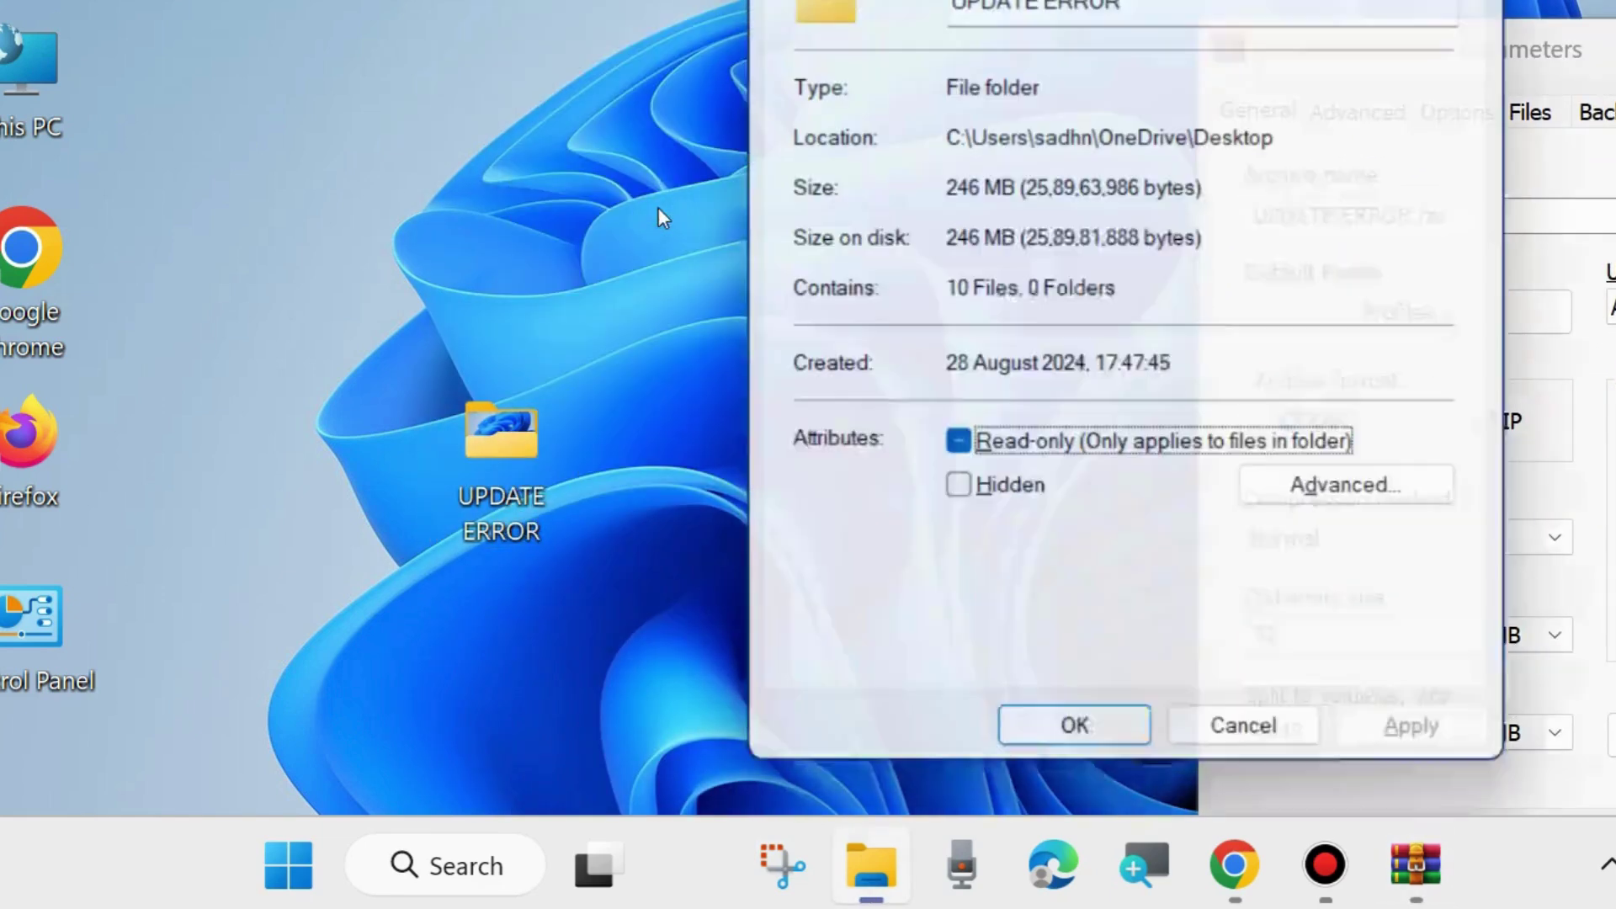
{"action": "left_click_drag", "start_coordinate": [1118, 0], "coordinate": [697, 30]}
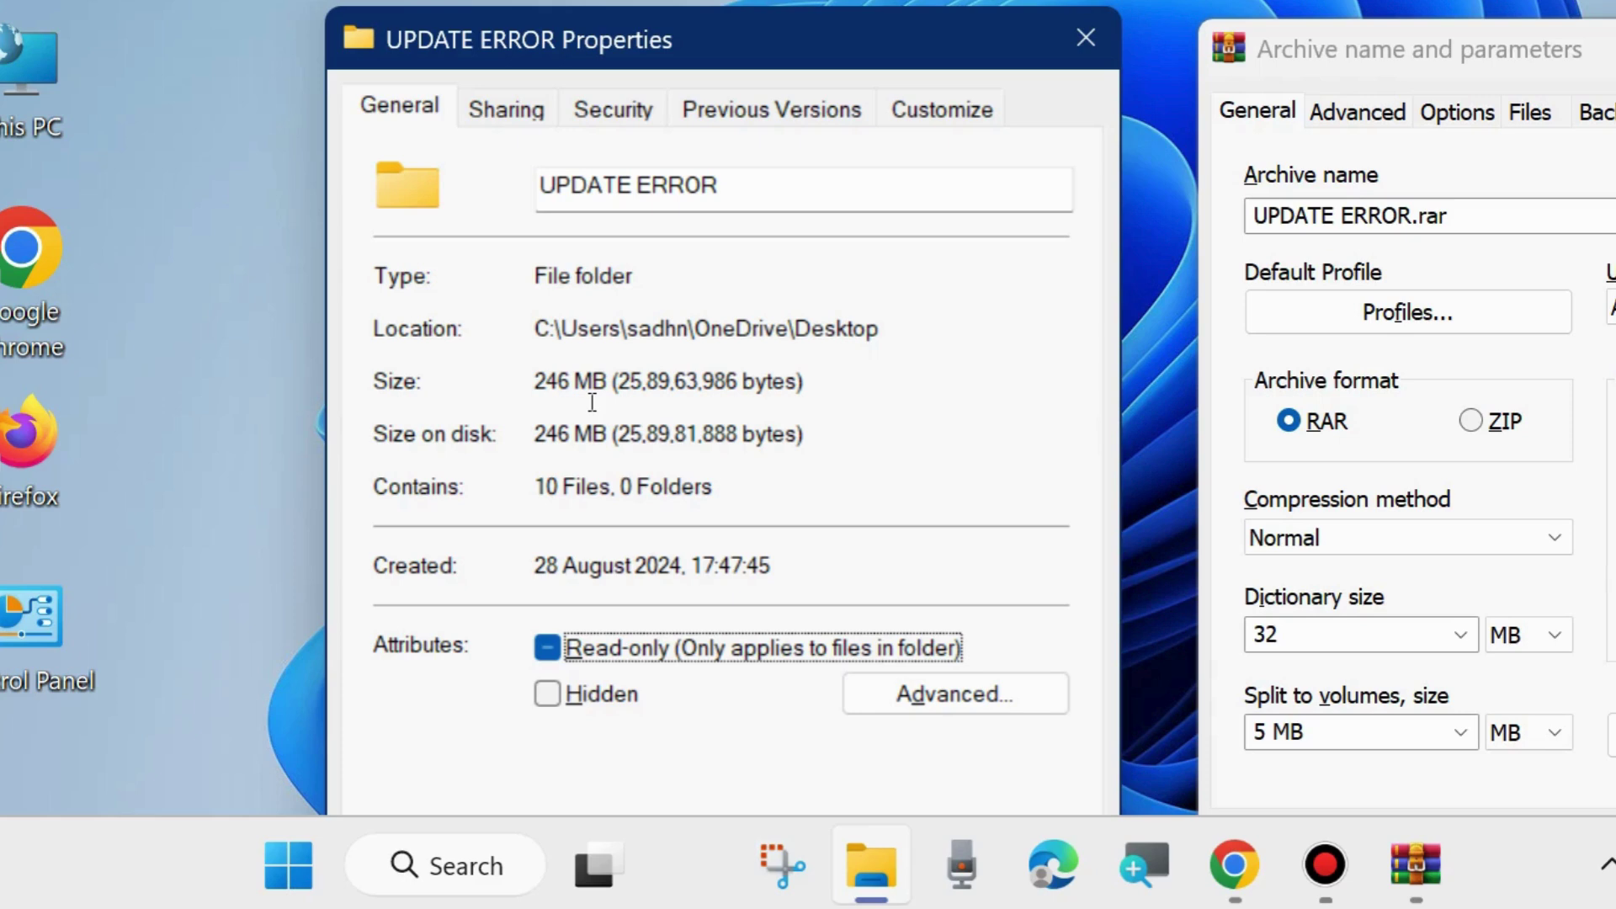
{"action": "left_click", "coordinate": [1086, 38]}
Set the split volume size to 100 MB and create the UPDATE ERROR.rar archive.
{"action": "left_click_drag", "start_coordinate": [1599, 49], "coordinate": [843, 0]}
{"action": "left_click", "coordinate": [706, 510]}
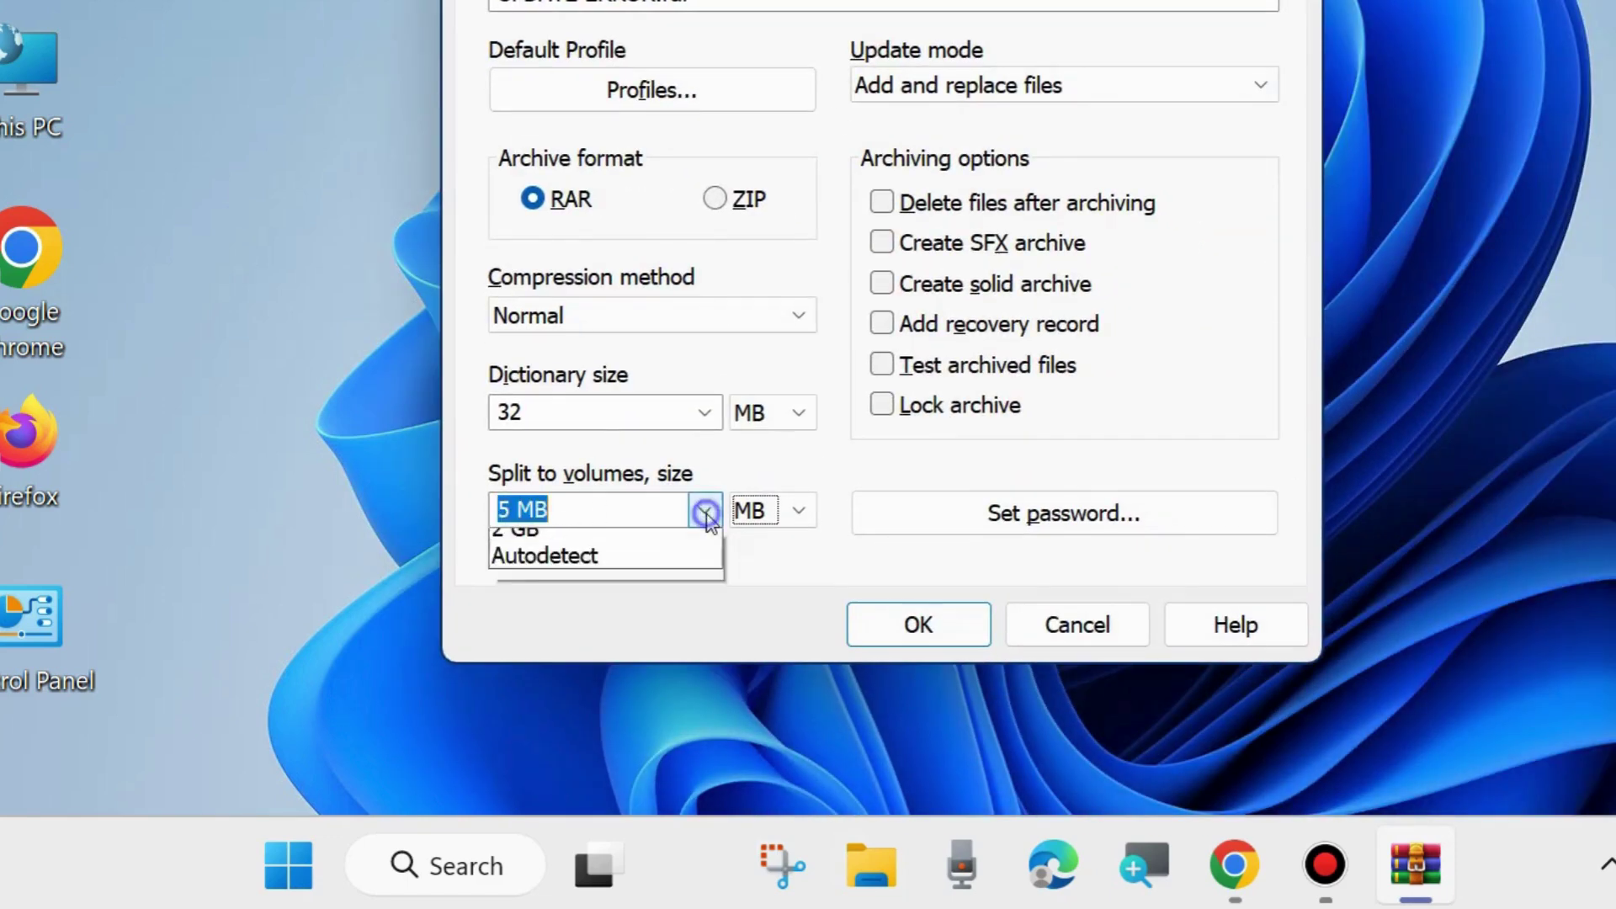
{"action": "left_click", "coordinate": [629, 569]}
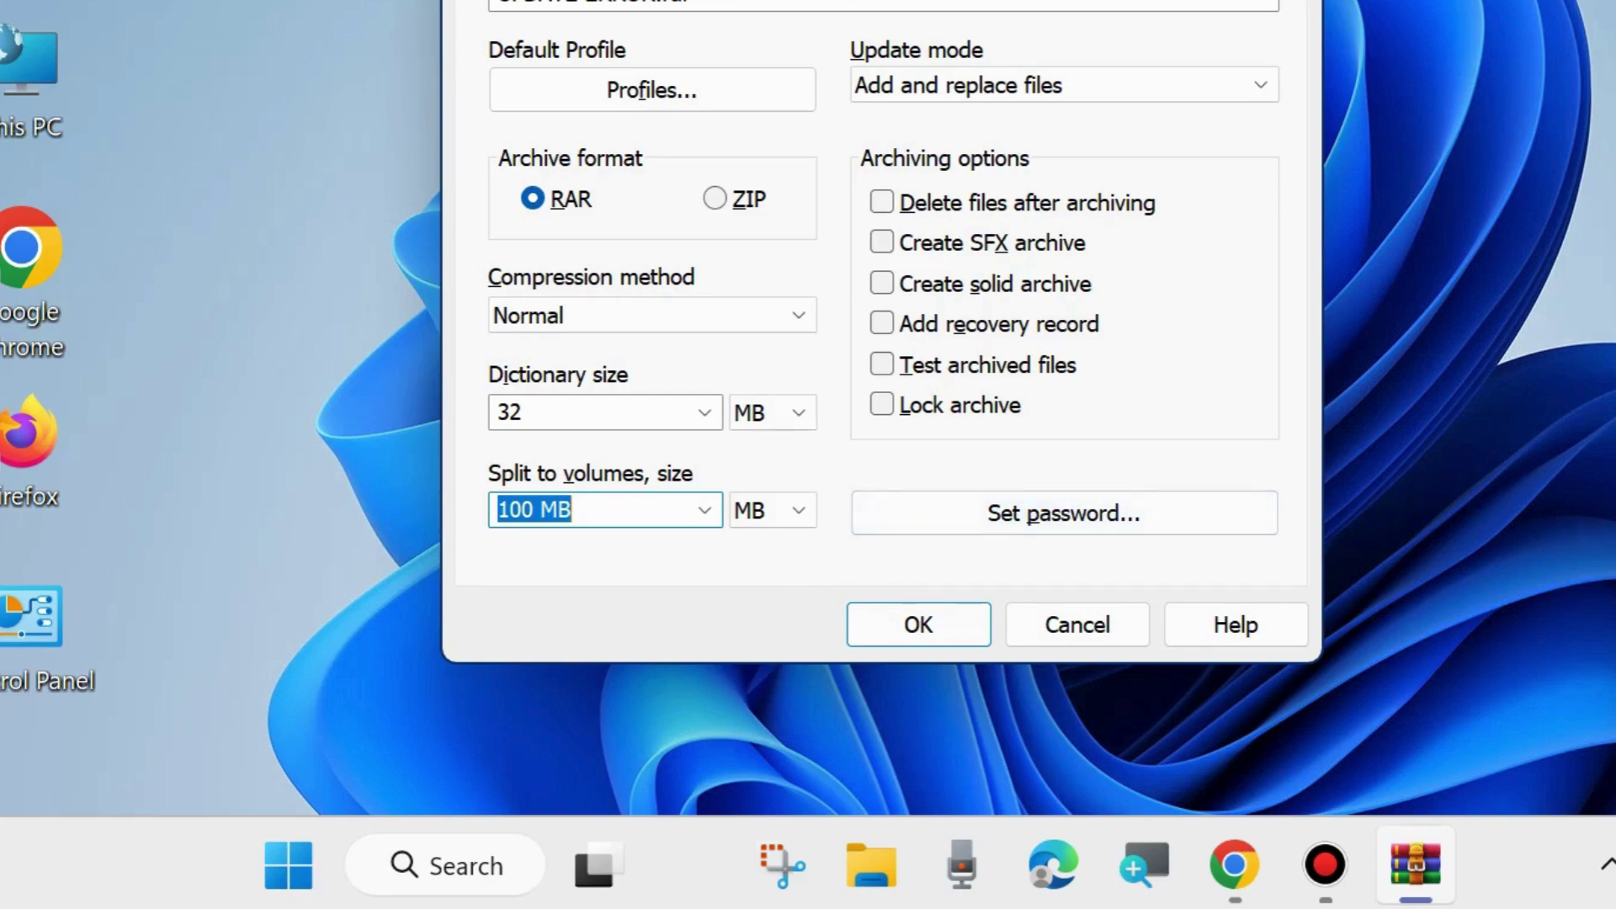
{"action": "left_click_drag", "start_coordinate": [1000, 0], "coordinate": [1015, 83]}
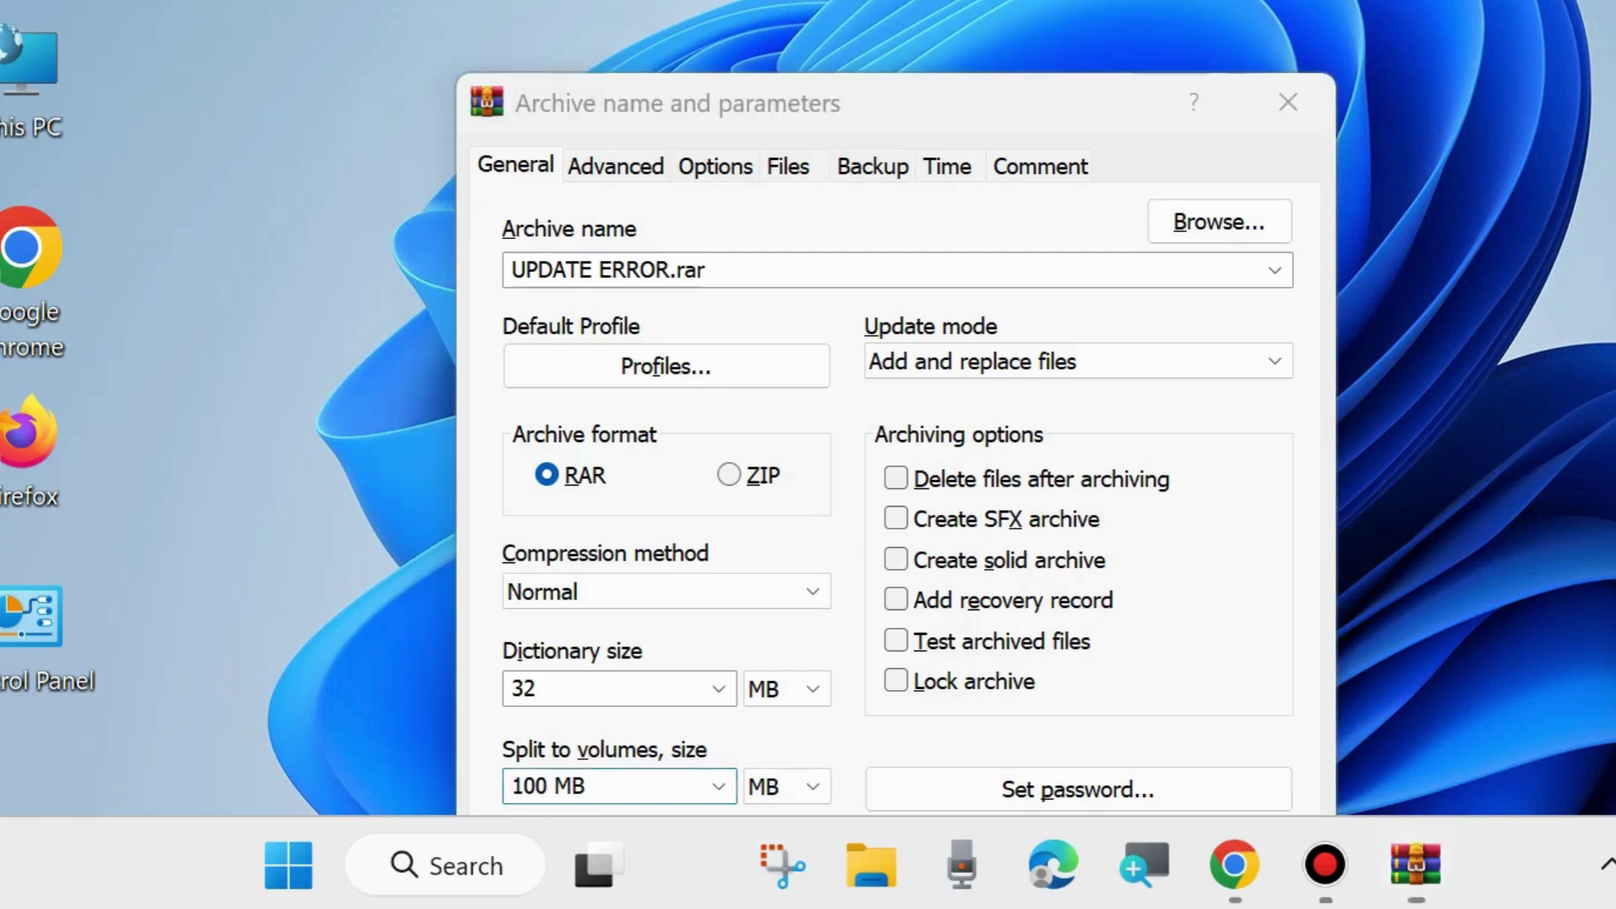
{"action": "left_click_drag", "start_coordinate": [962, 108], "coordinate": [873, 0]}
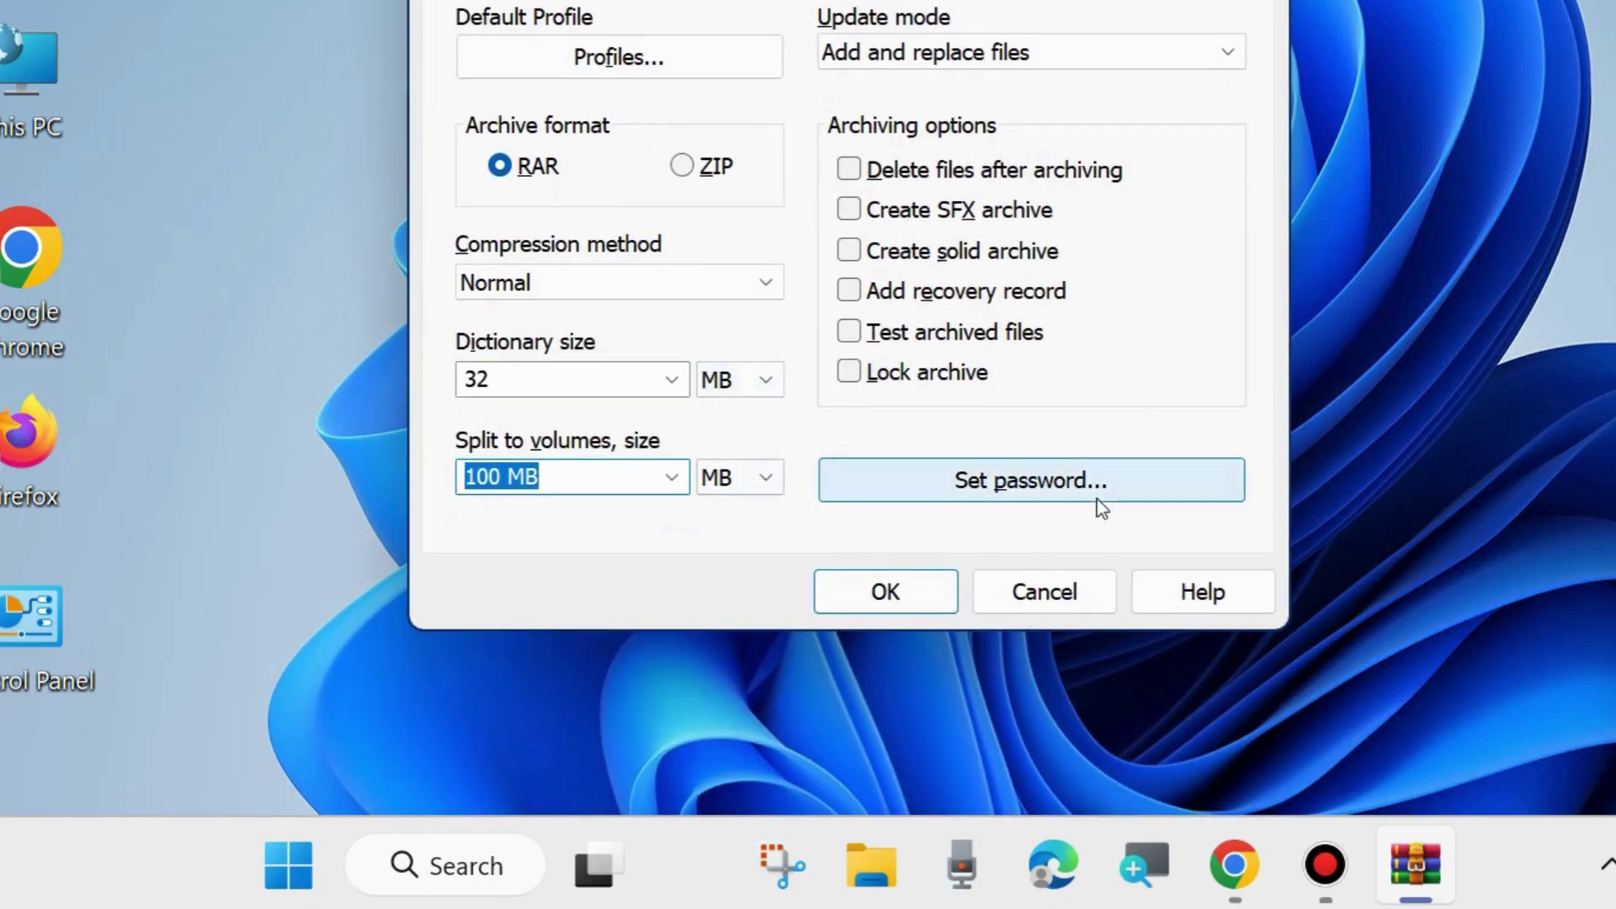
{"action": "left_click", "coordinate": [885, 592]}
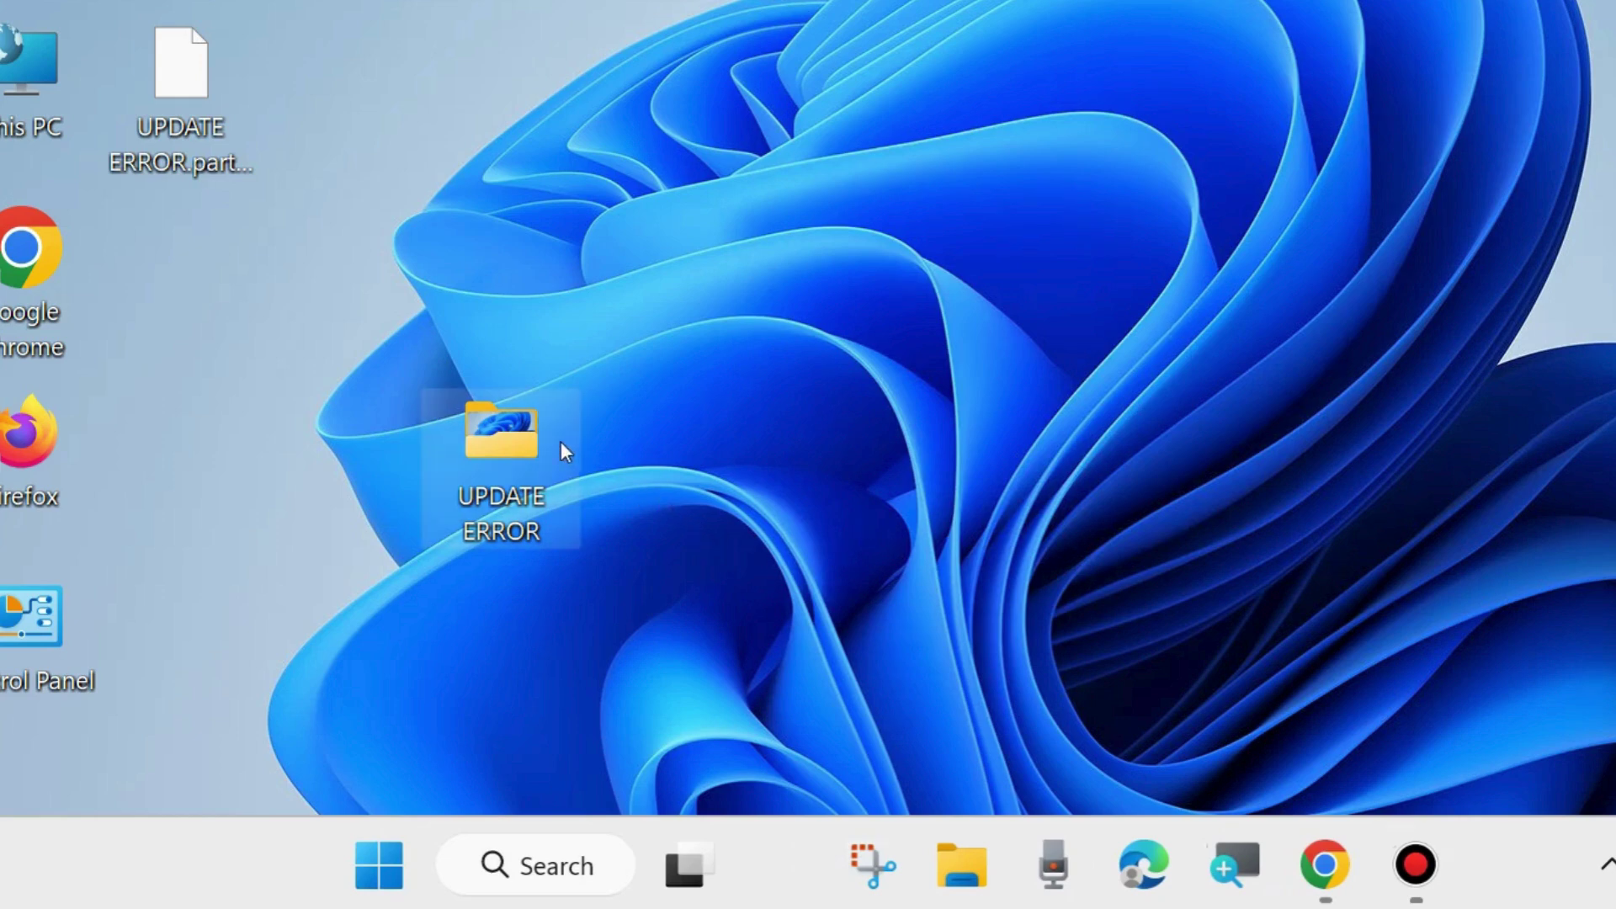
Look through the video files in the original UPDATE ERROR folder and close its window.
{"action": "double_click", "coordinate": [502, 432]}
{"action": "scroll", "coordinate": [971, 596], "scroll_direction": "down", "scroll_amount": 2}
{"action": "scroll", "coordinate": [1006, 592], "scroll_direction": "up", "scroll_amount": 2}
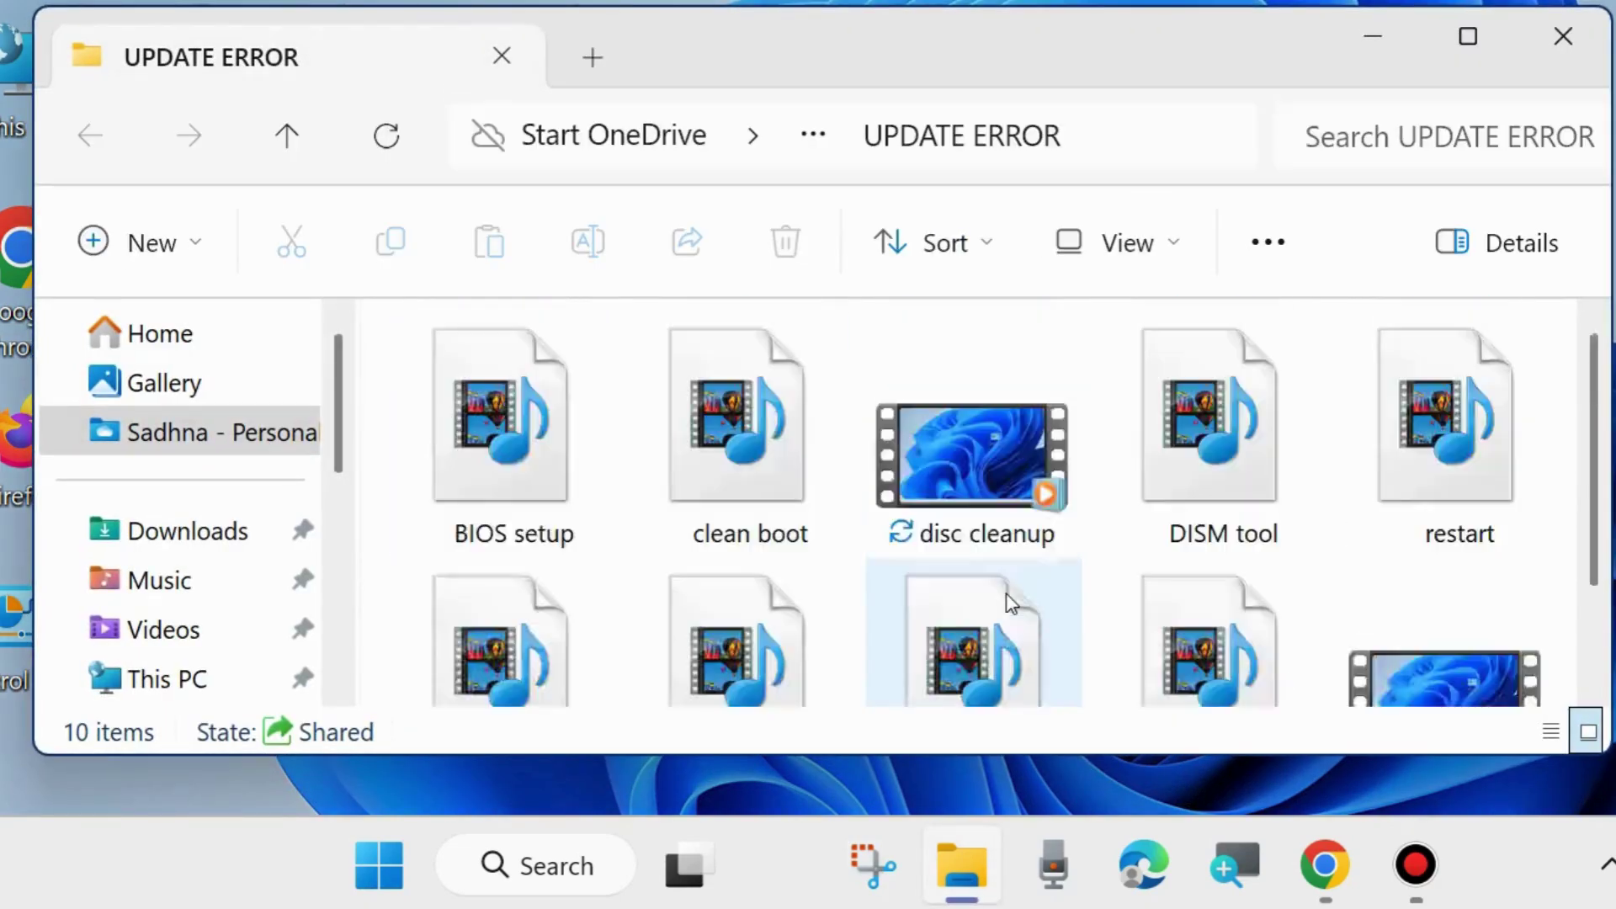
{"action": "scroll", "coordinate": [1094, 623], "scroll_direction": "down", "scroll_amount": 2}
{"action": "scroll", "coordinate": [1133, 628], "scroll_direction": "up", "scroll_amount": 1}
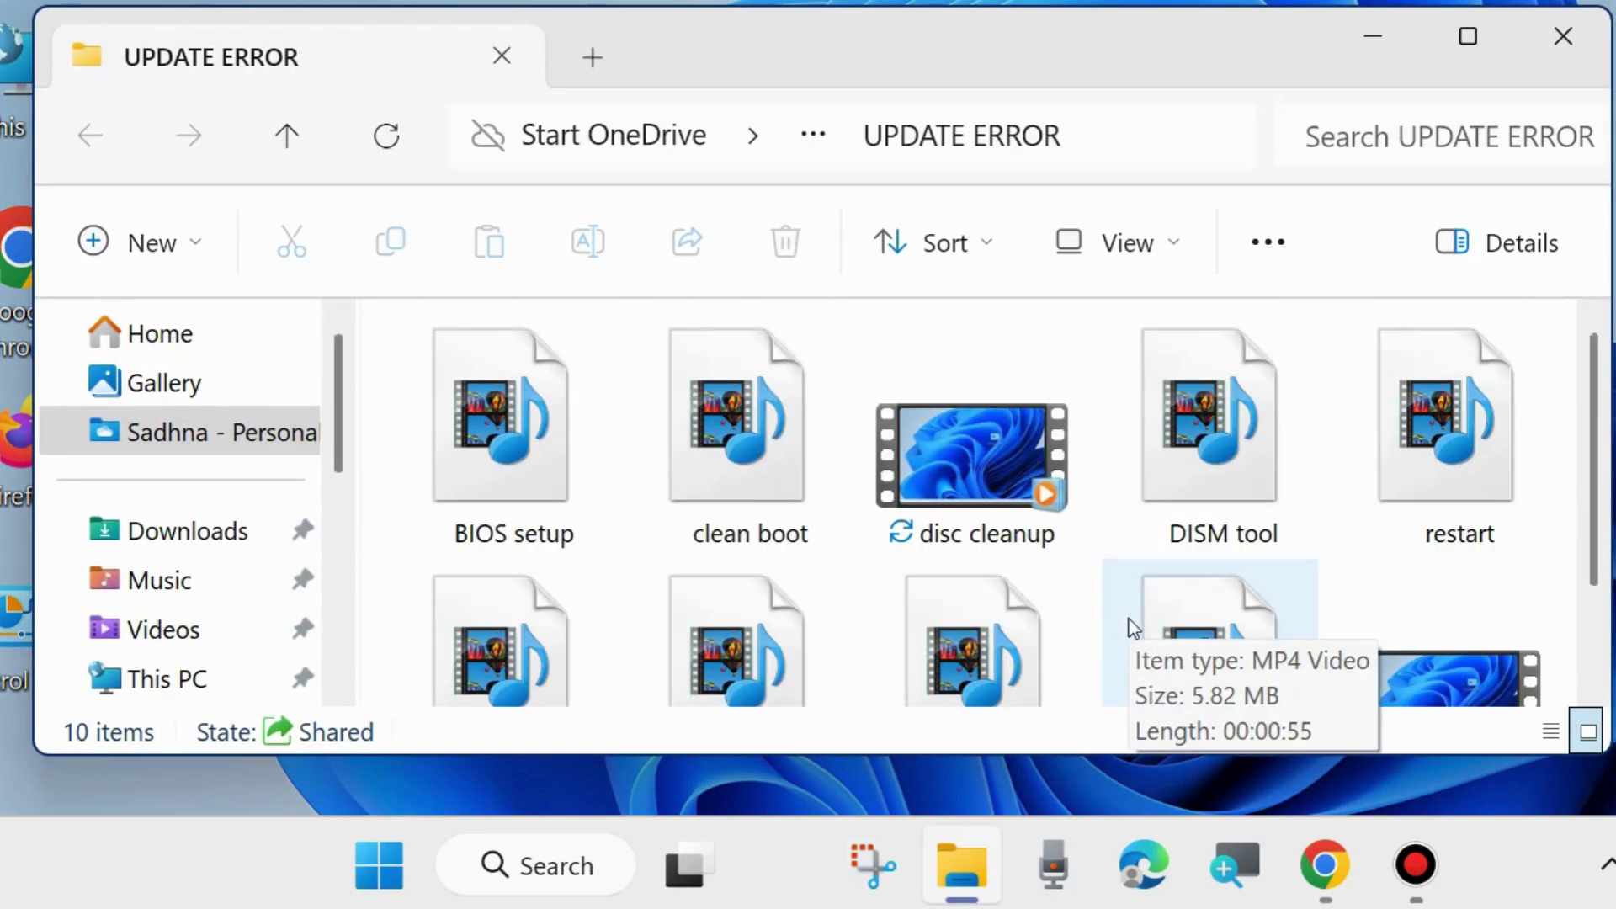
{"action": "scroll", "coordinate": [1133, 628], "scroll_direction": "down", "scroll_amount": 1}
{"action": "scroll", "coordinate": [1139, 623], "scroll_direction": "up", "scroll_amount": 1}
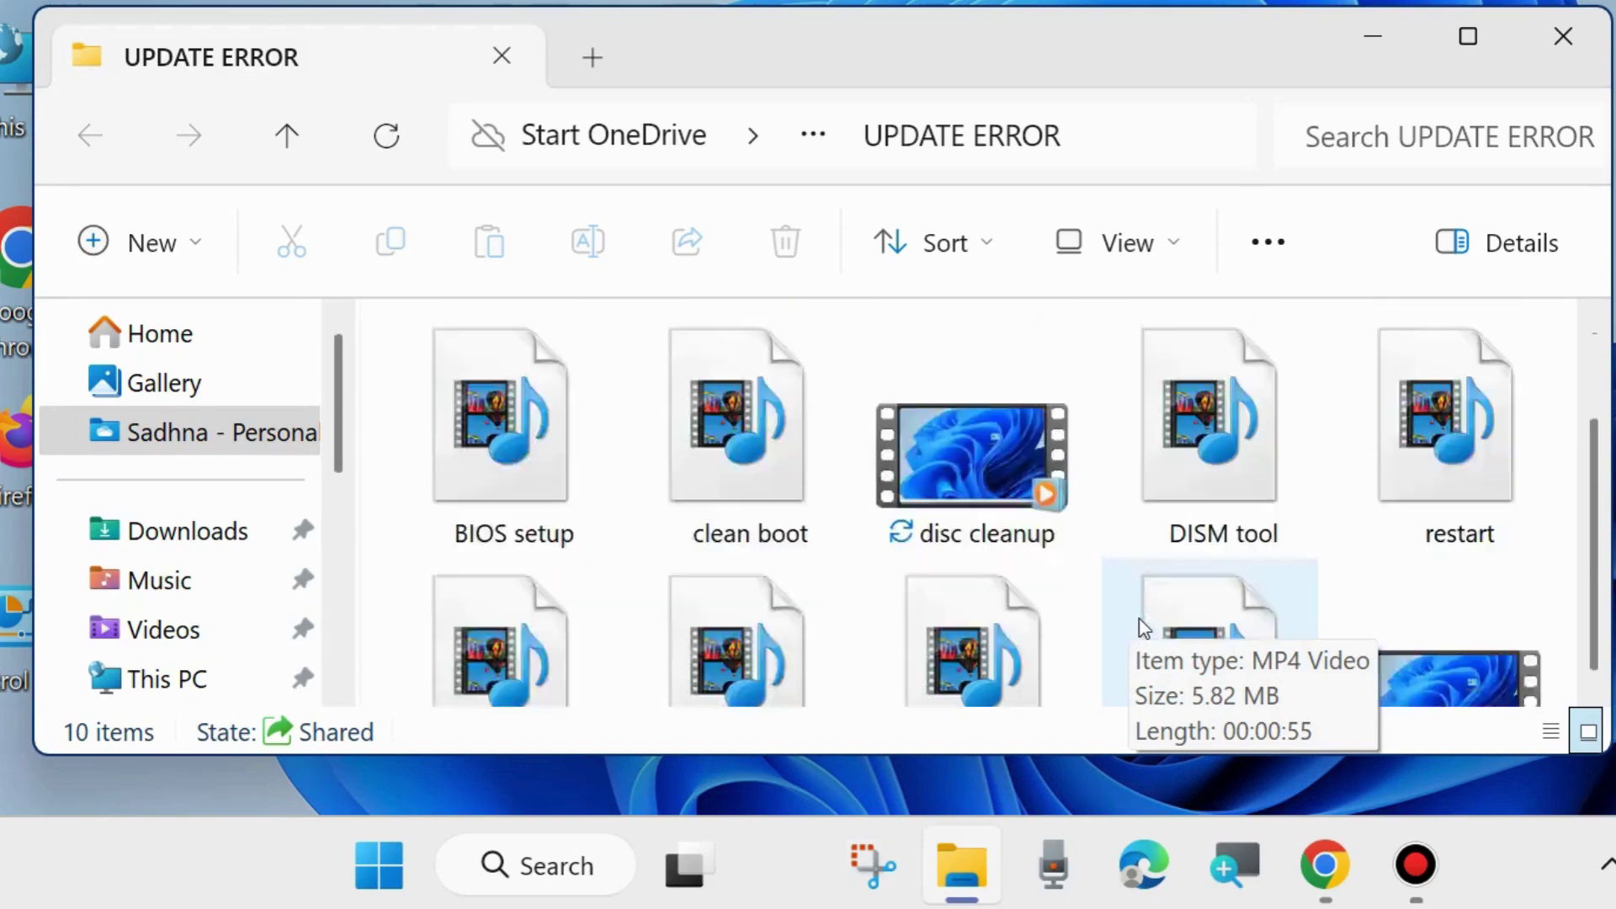
{"action": "scroll", "coordinate": [1138, 623], "scroll_direction": "down", "scroll_amount": 1}
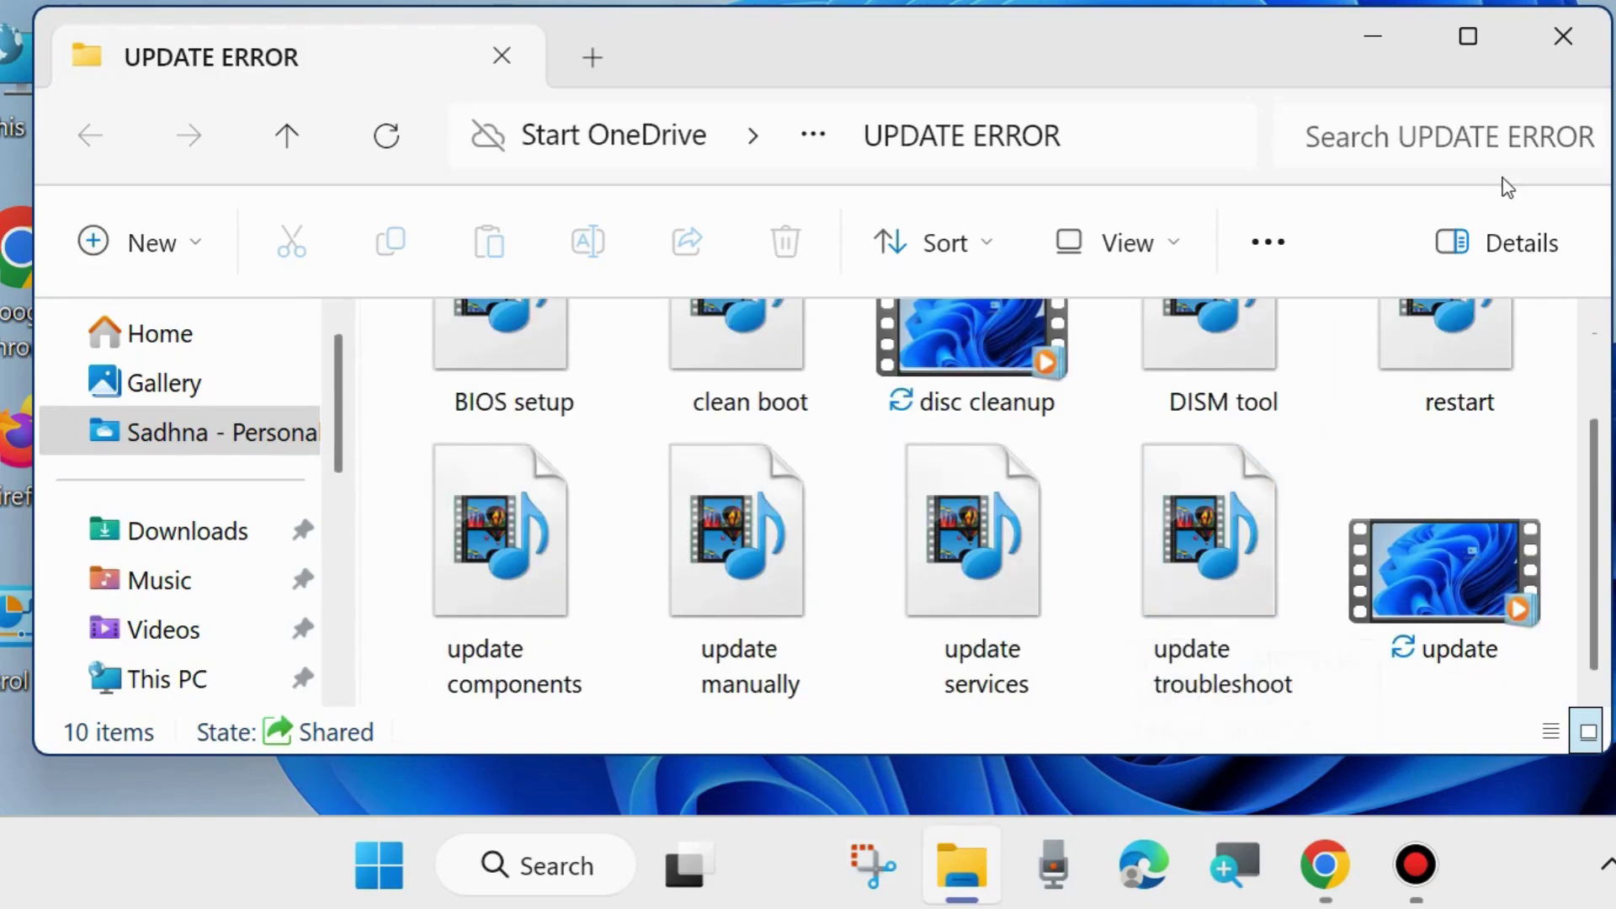
{"action": "left_click", "coordinate": [1563, 38]}
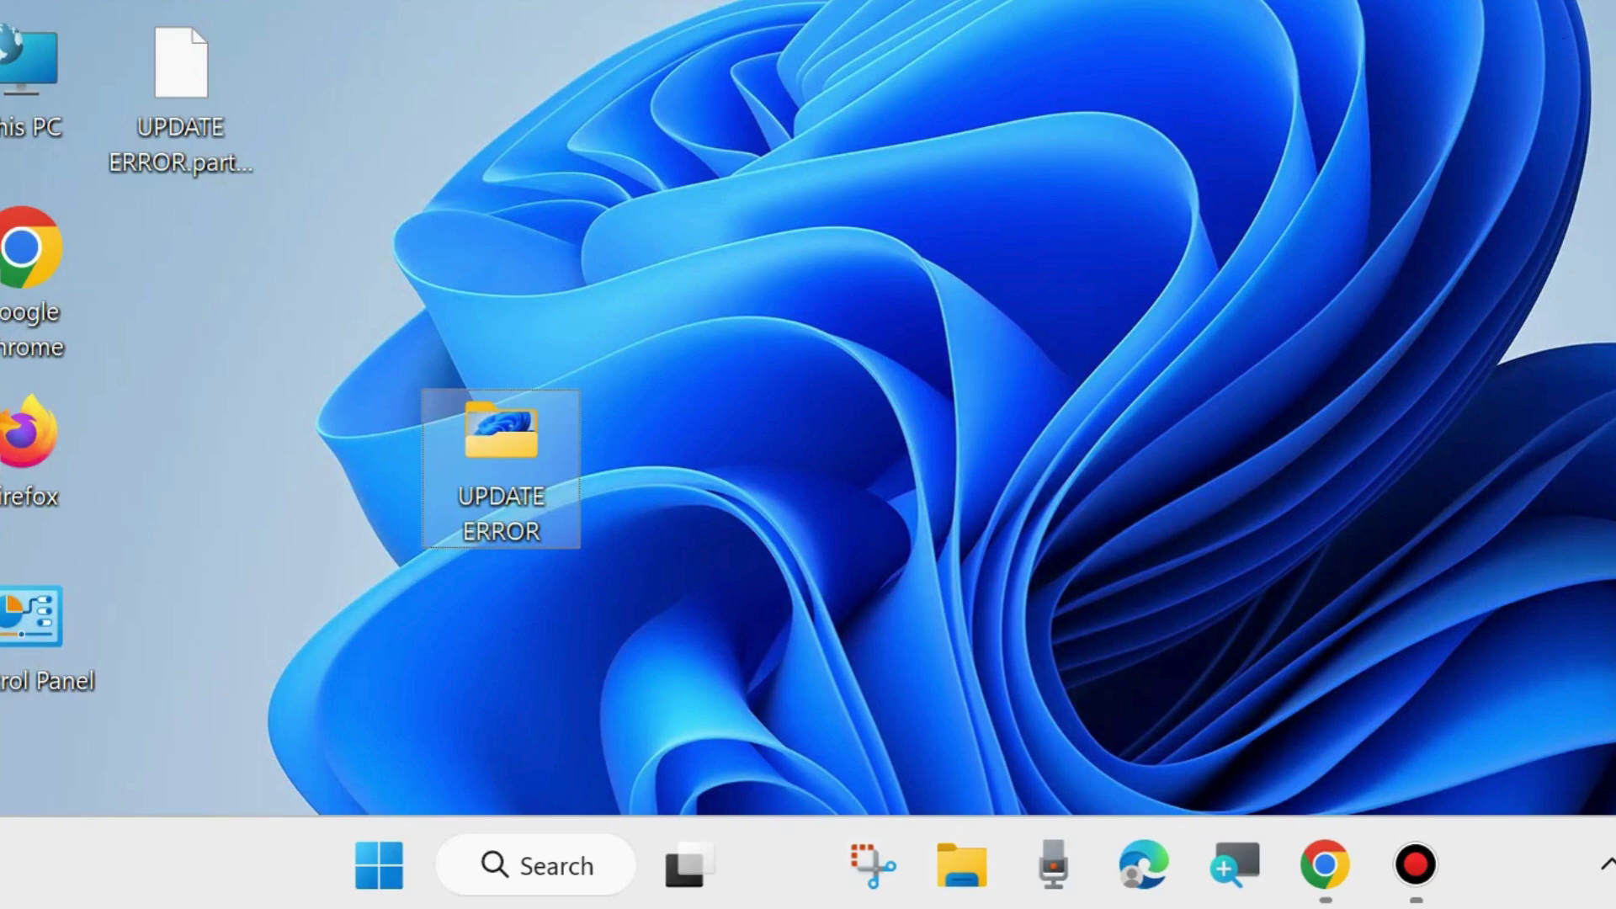
{"action": "left_click", "coordinate": [1563, 38]}
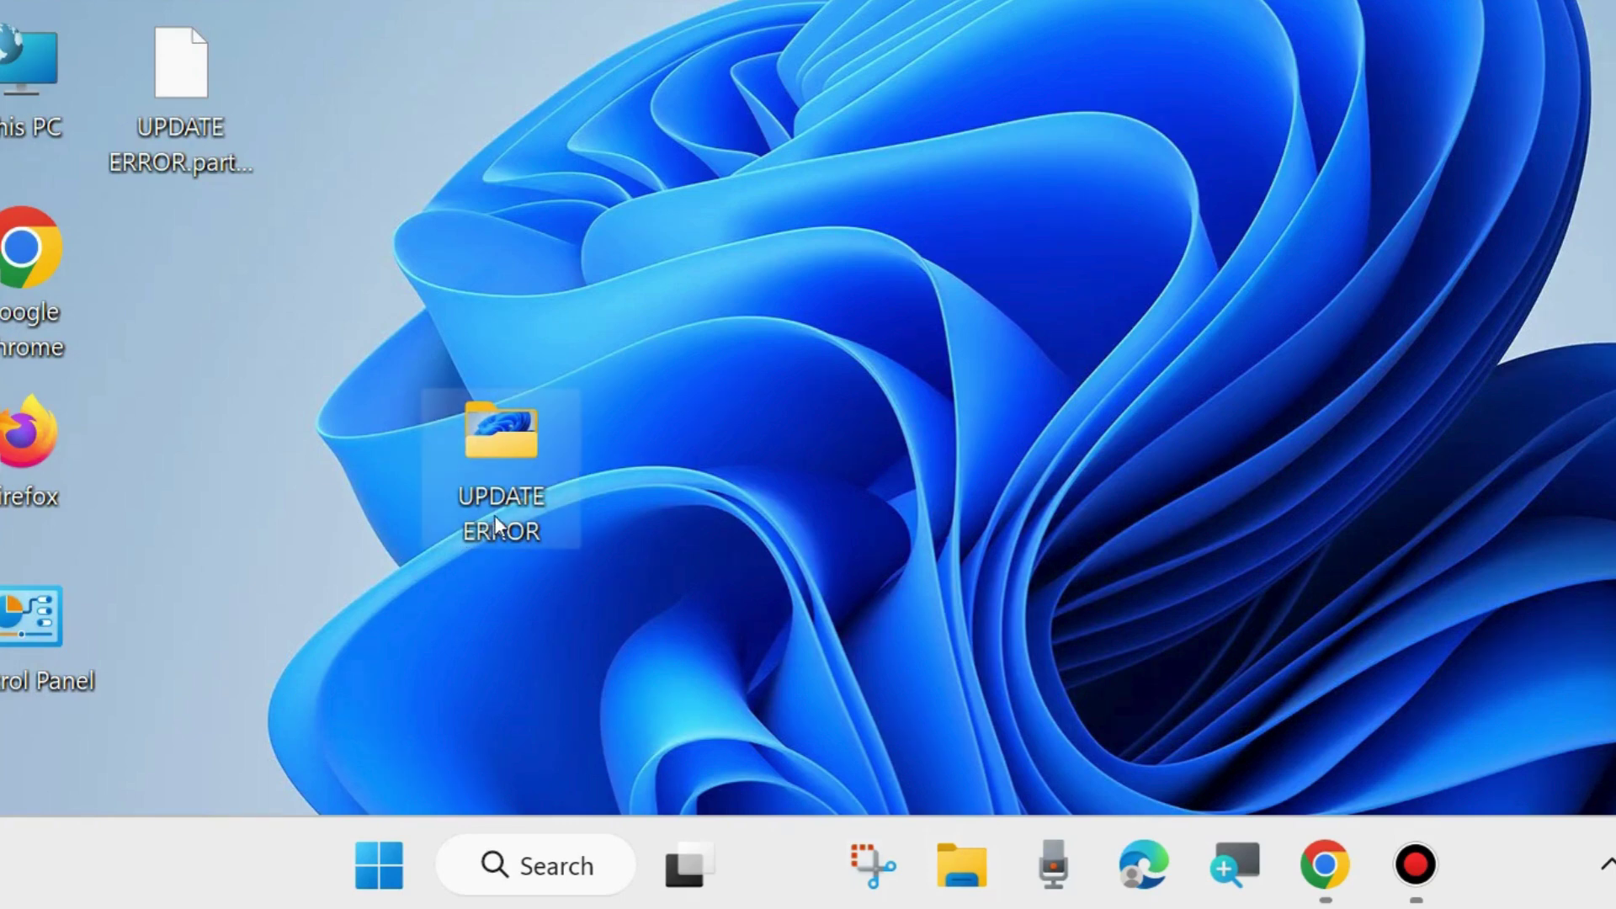
Review the original UPDATE ERROR folder's size and file count in its properties.
{"action": "right_click", "coordinate": [499, 443]}
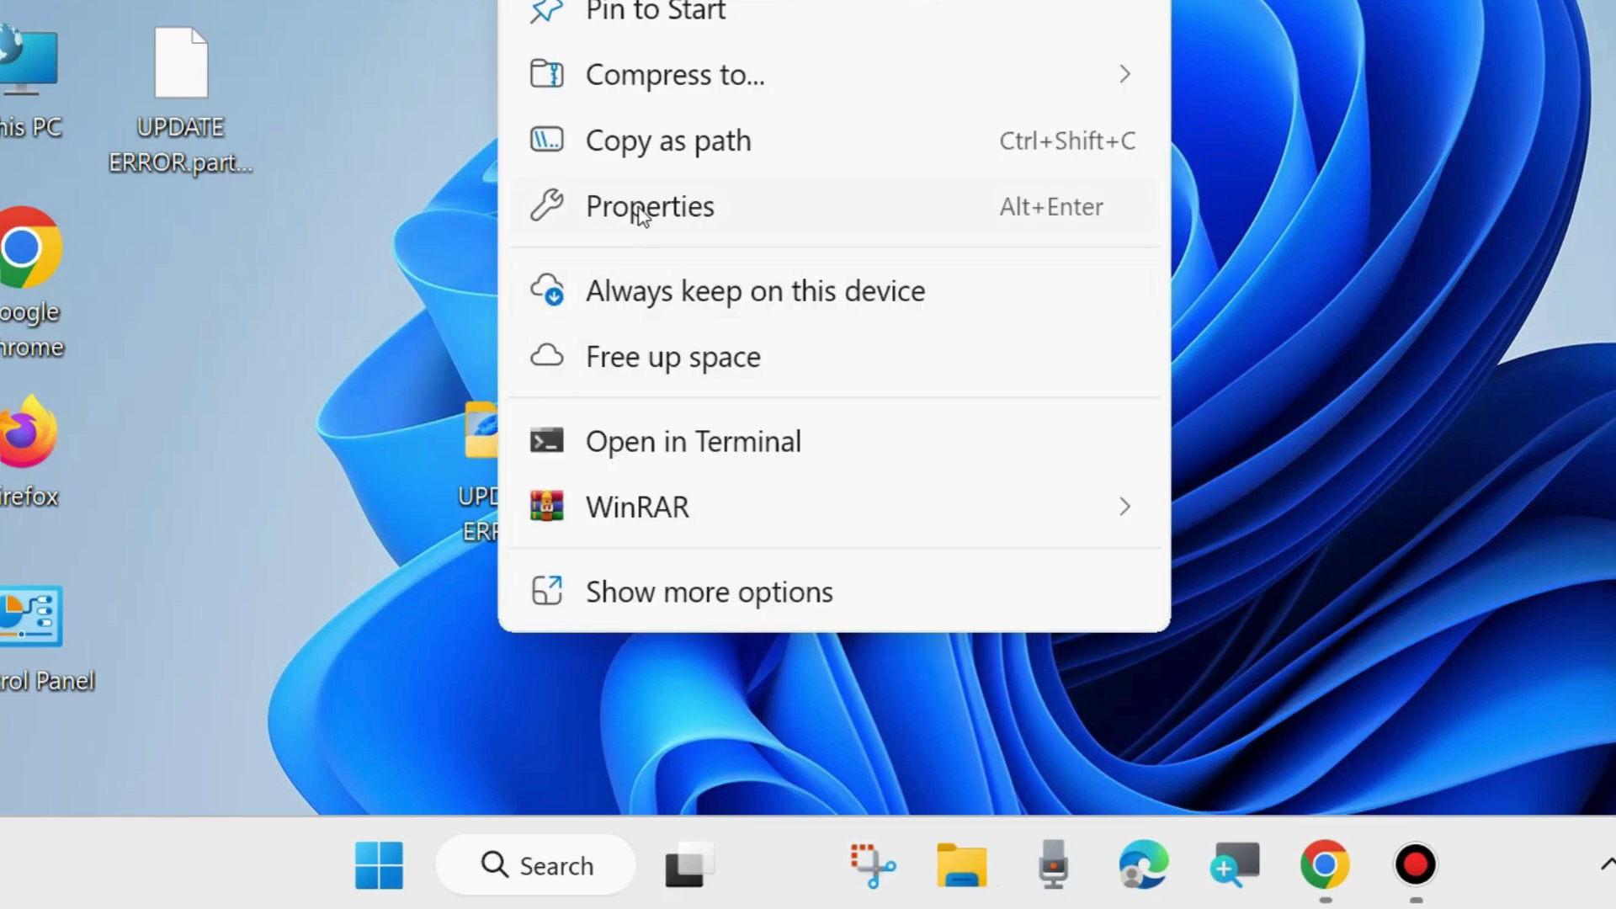
{"action": "left_click", "coordinate": [641, 210]}
{"action": "left_click_drag", "start_coordinate": [1148, 0], "coordinate": [906, 34]}
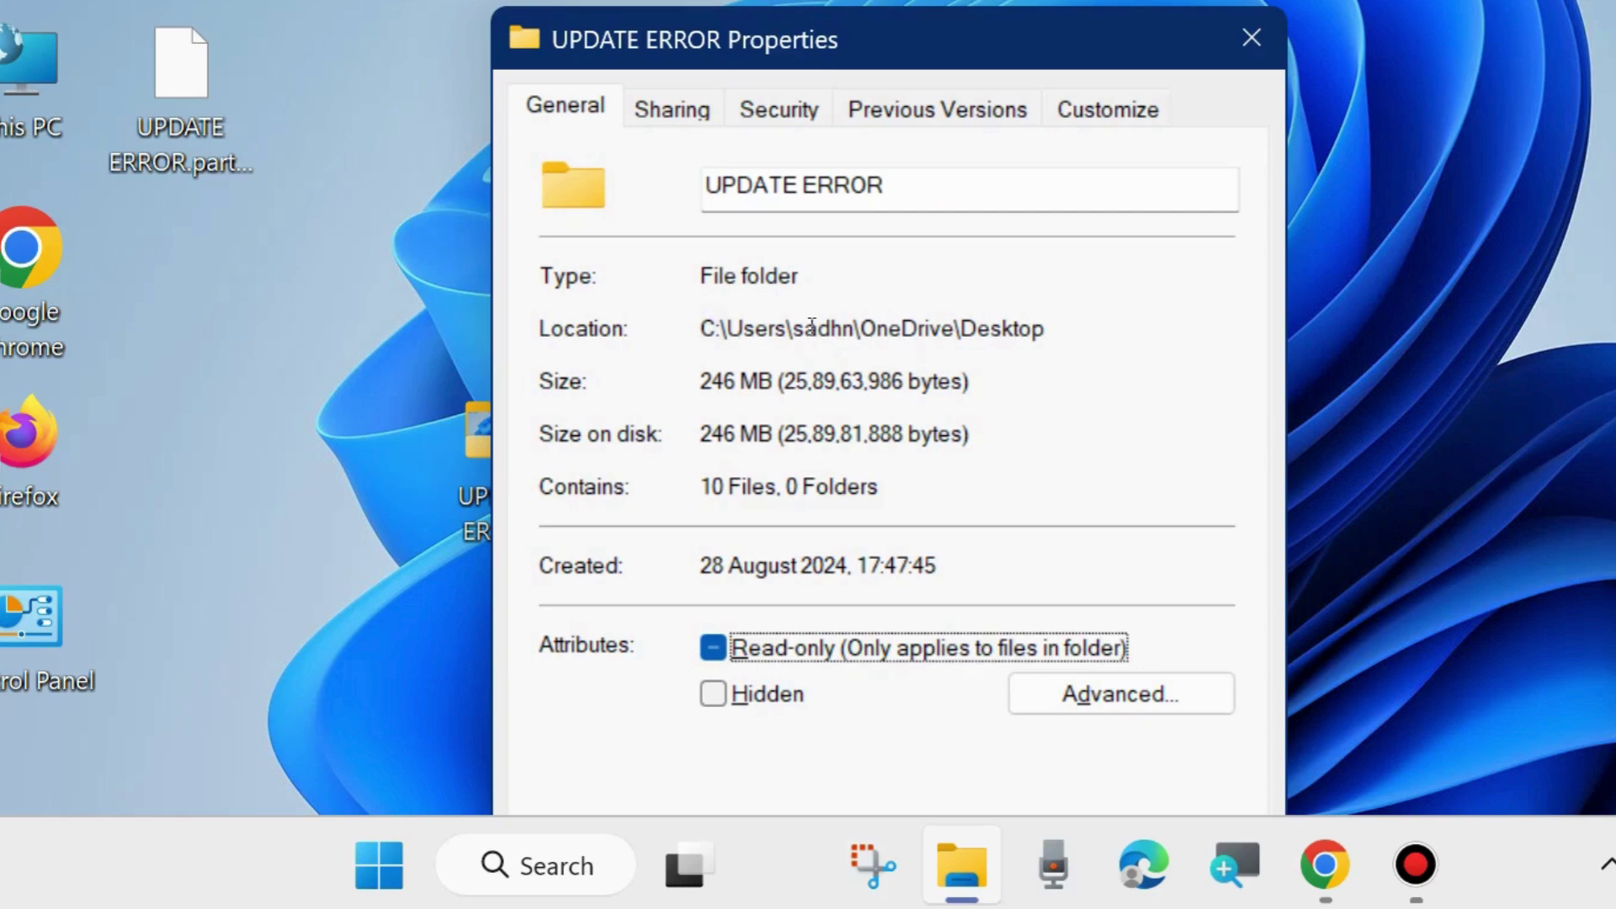
Check the original UPDATE ERROR folder's location path in its properties and close the dialog.
{"action": "left_click_drag", "start_coordinate": [1033, 330], "coordinate": [624, 325]}
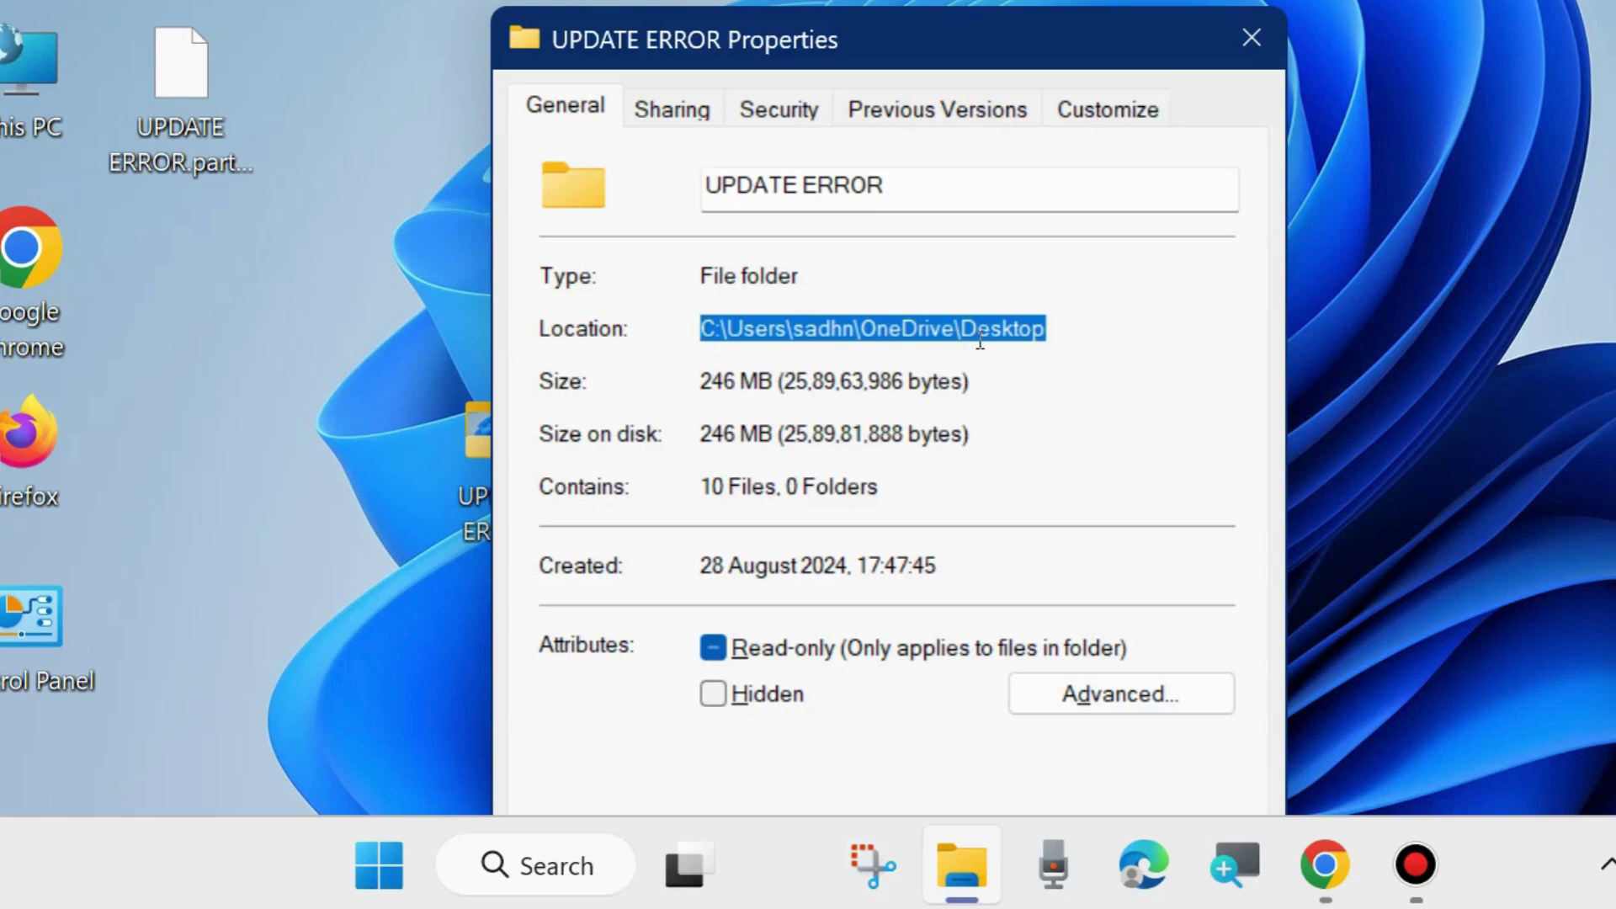
{"action": "left_click", "coordinate": [1253, 36]}
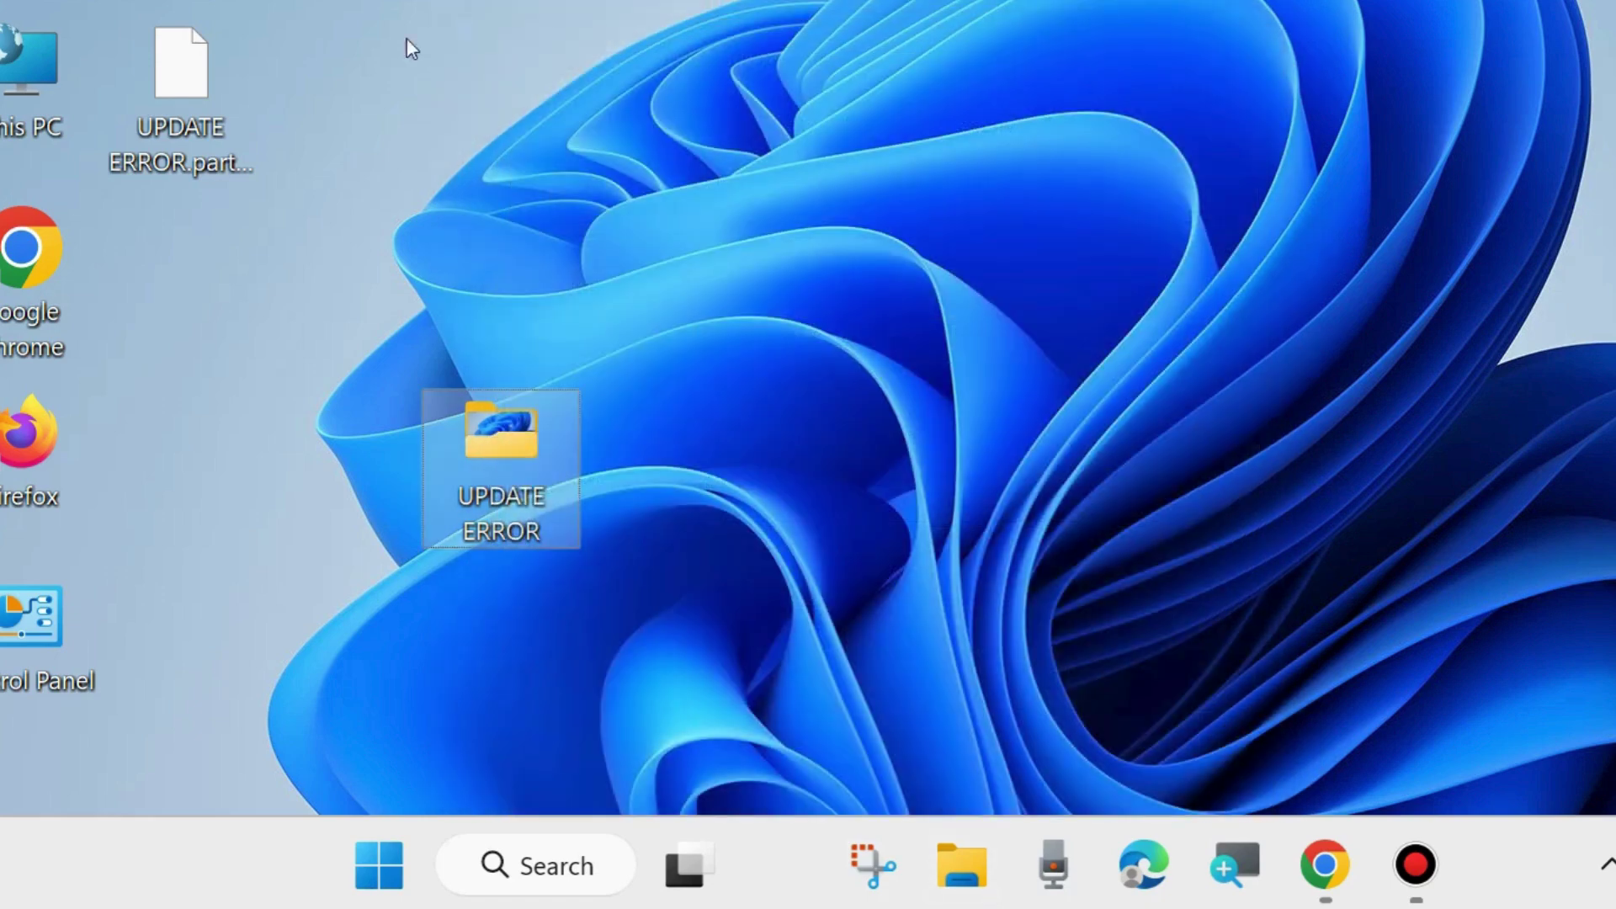
Open File Explorer and browse through the Windows (C:) drive's Users folder into the user's profile folder.
{"action": "left_click", "coordinate": [937, 863]}
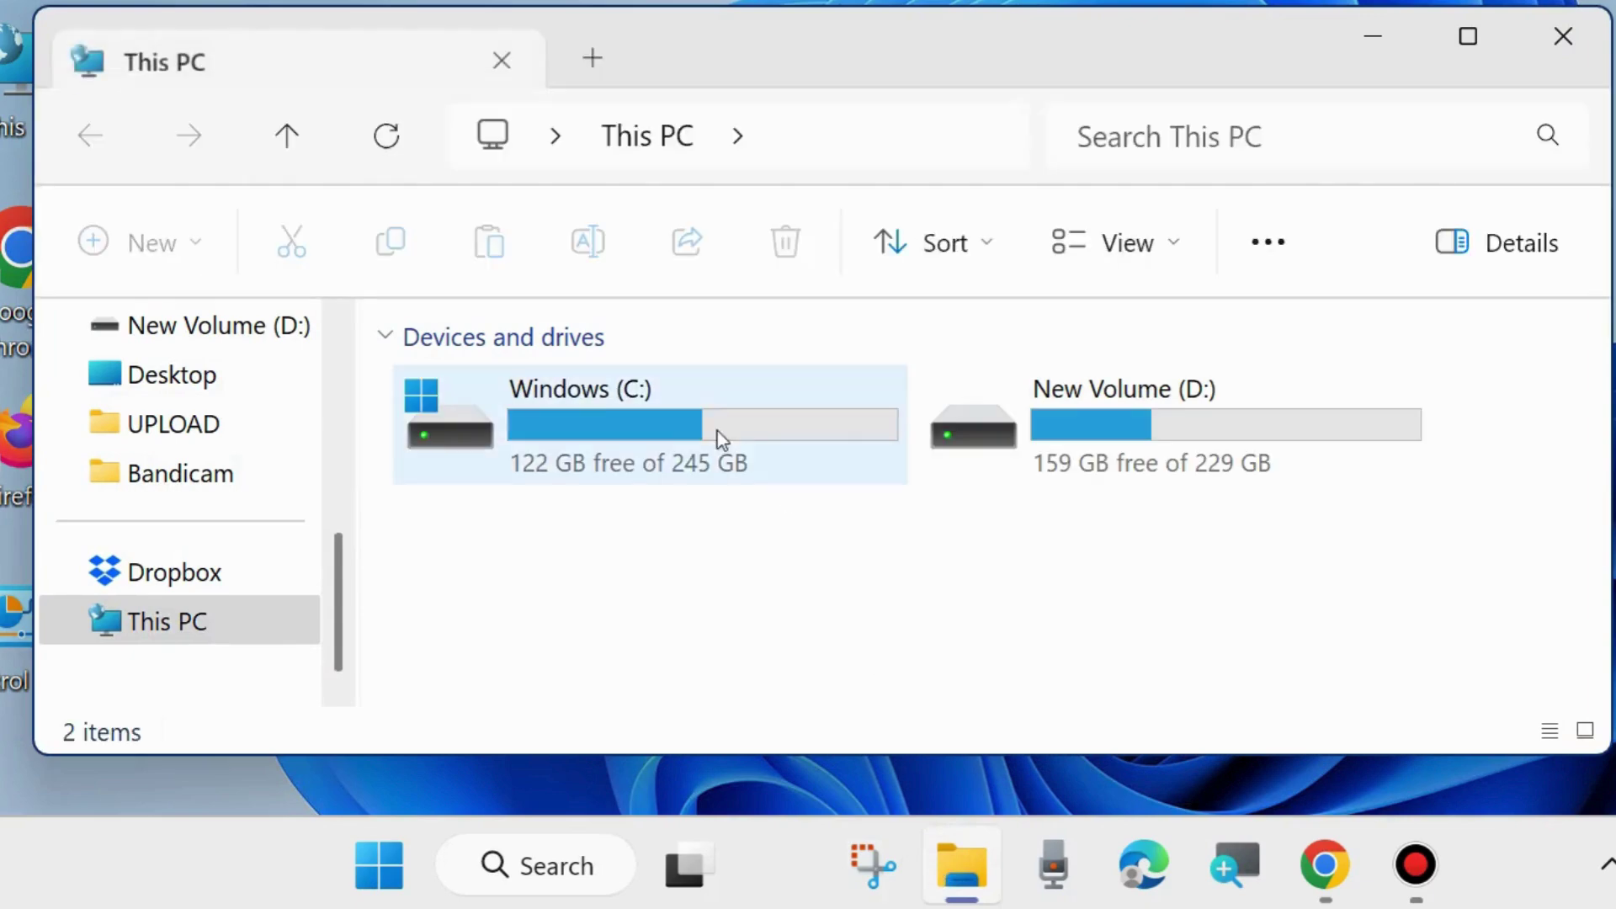
{"action": "double_click", "coordinate": [537, 440]}
{"action": "scroll", "coordinate": [542, 522], "scroll_direction": "down", "scroll_amount": 2}
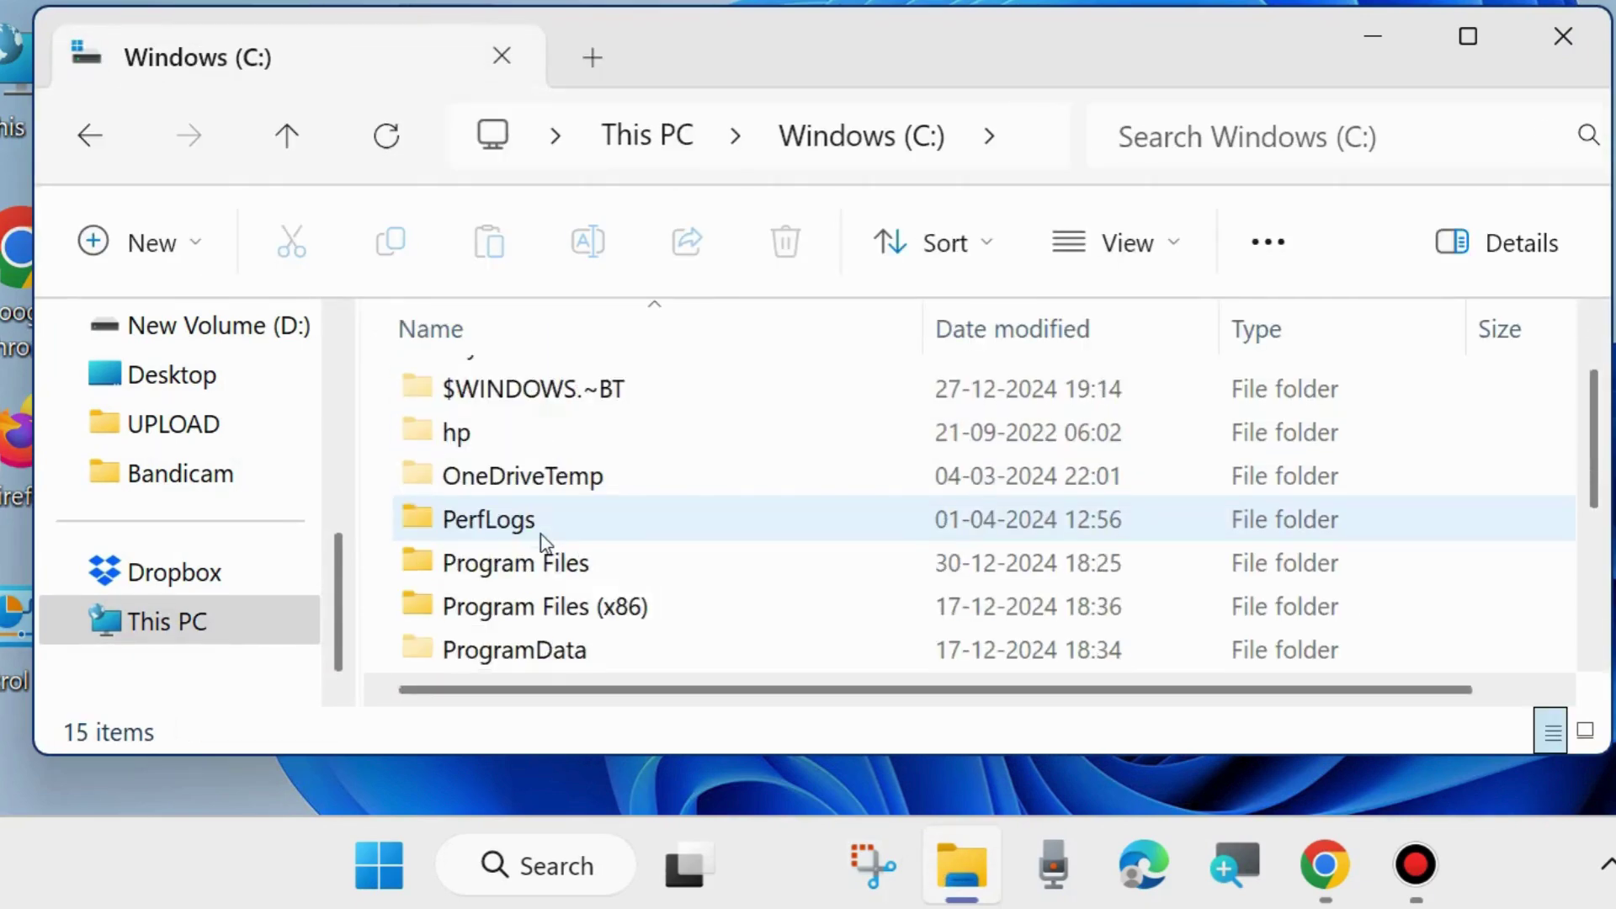
{"action": "scroll", "coordinate": [541, 590], "scroll_direction": "down", "scroll_amount": 1}
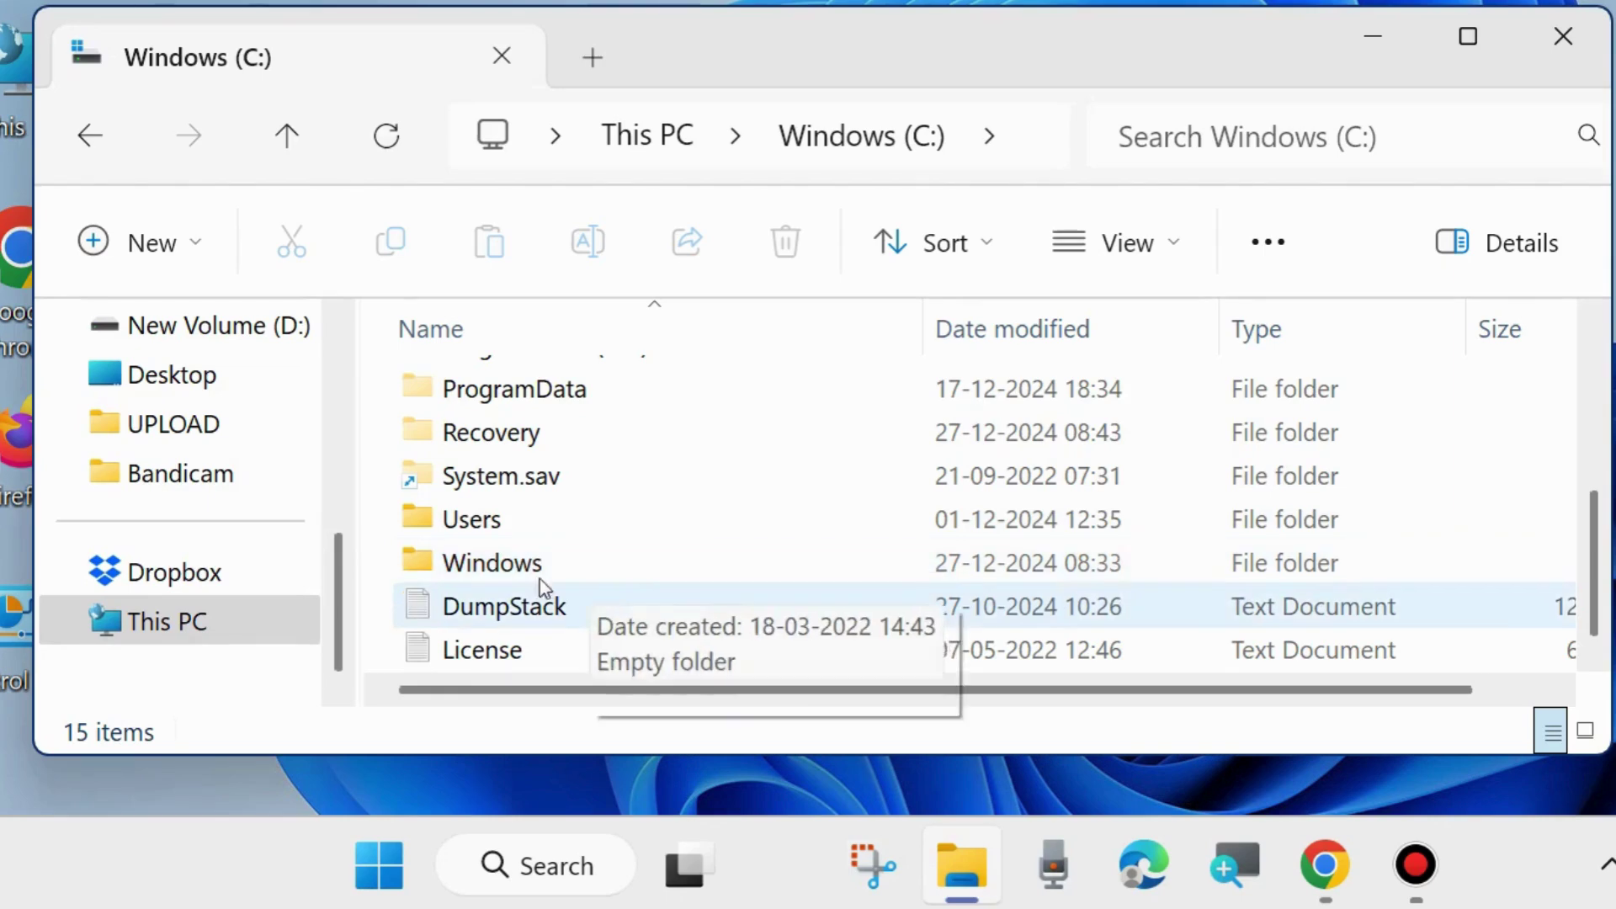
{"action": "left_click", "coordinate": [476, 522]}
{"action": "double_click", "coordinate": [475, 522]}
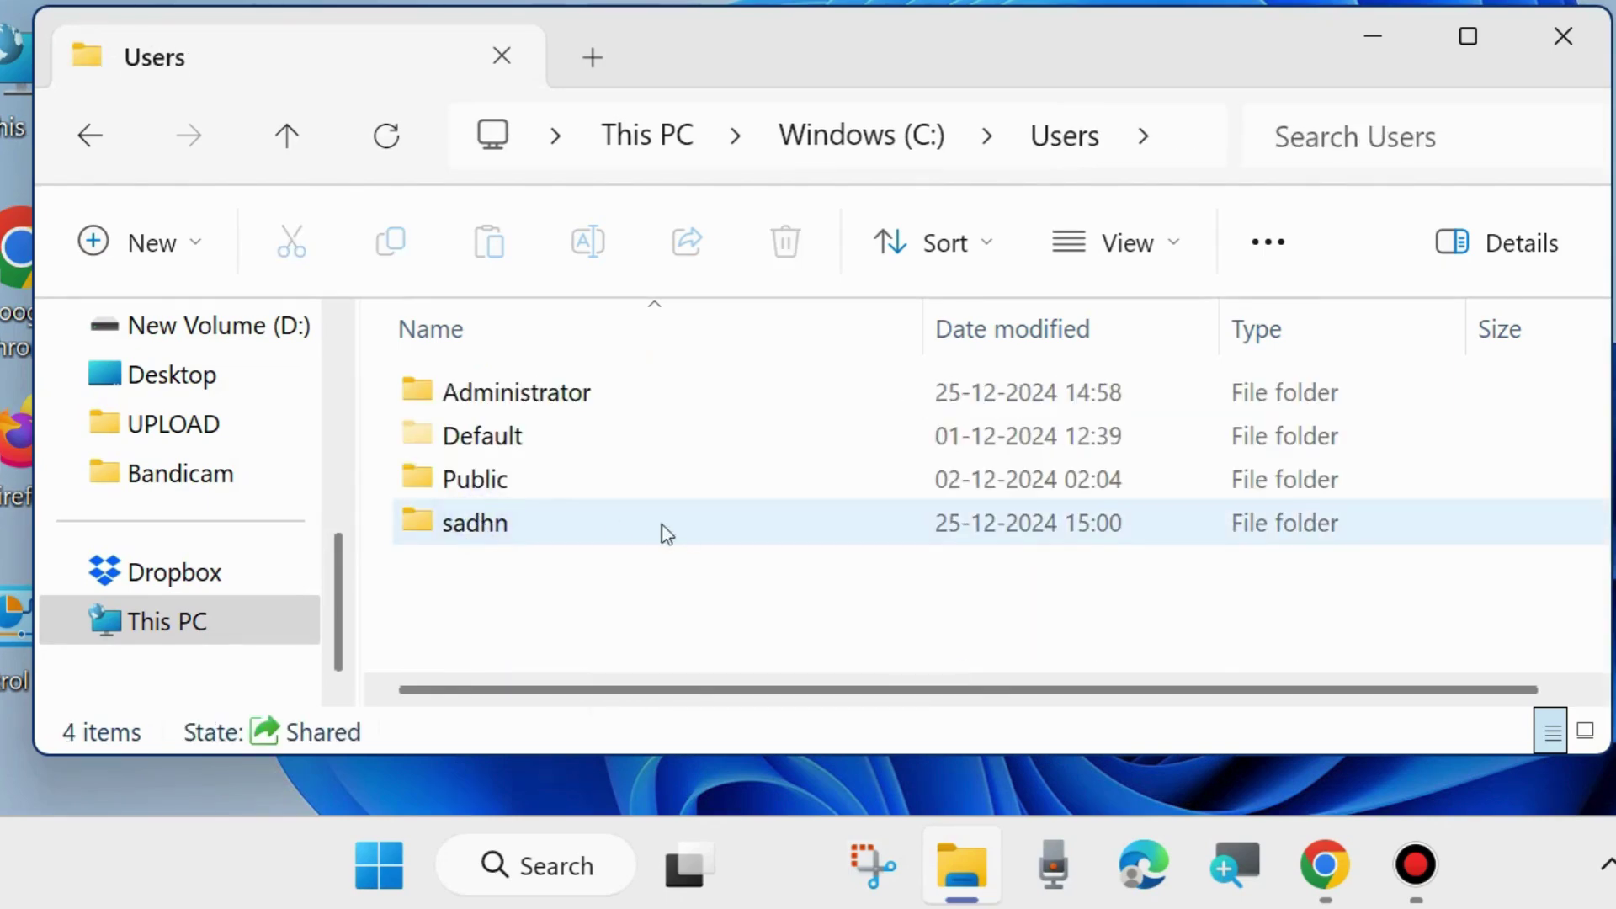
{"action": "left_click", "coordinate": [468, 524]}
{"action": "double_click", "coordinate": [469, 524]}
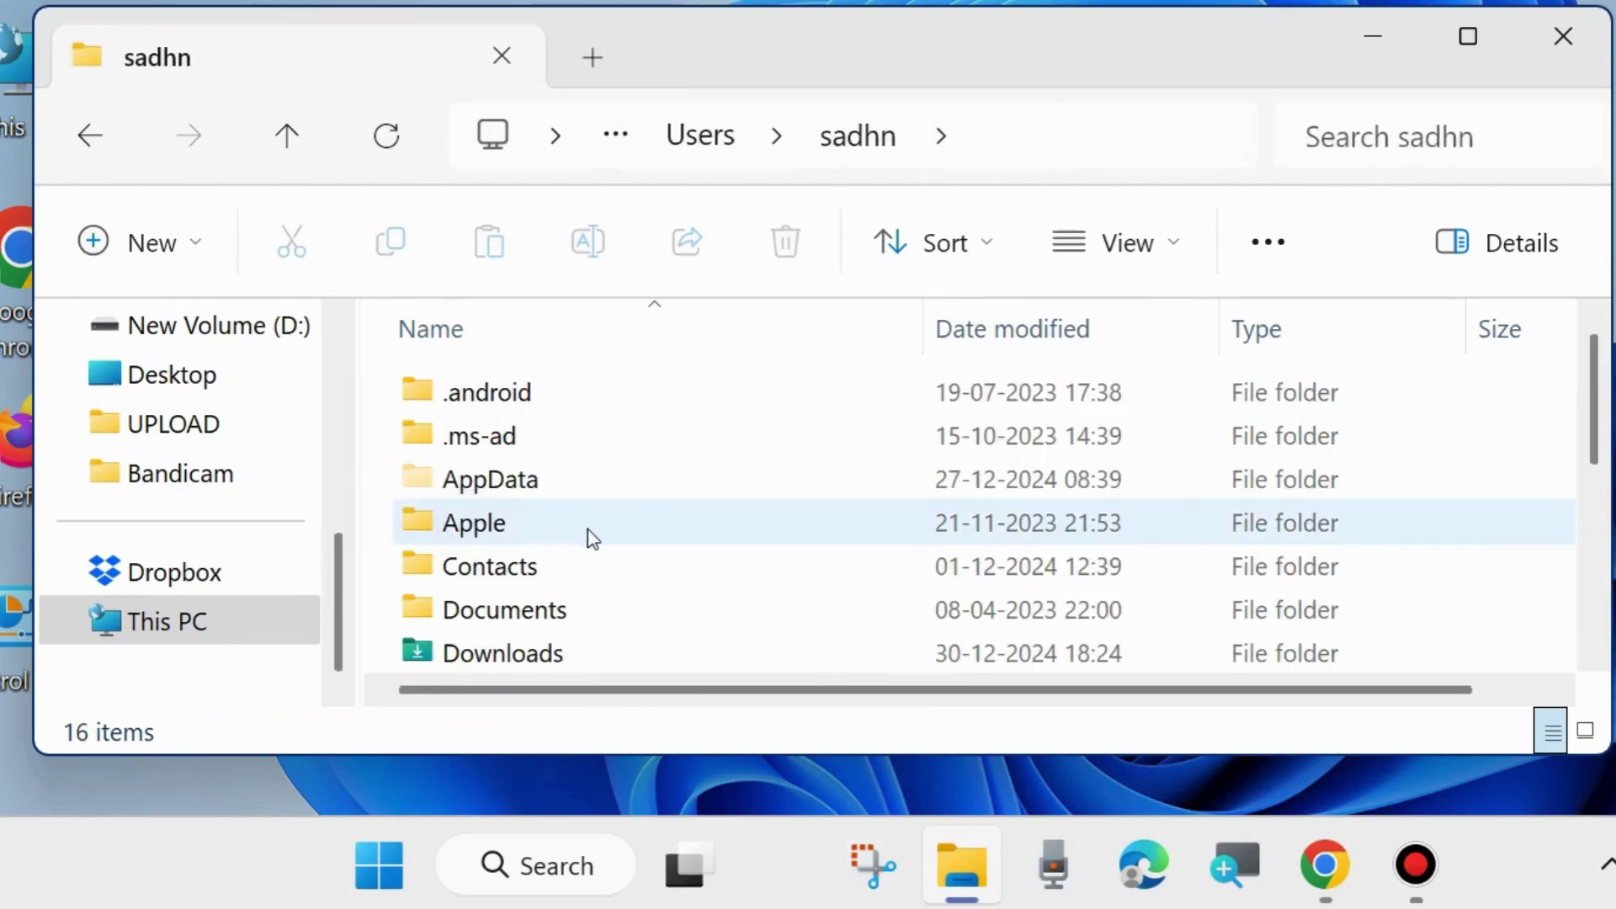
Open the OneDrive folder in the user's profile and look through its contents.
{"action": "scroll", "coordinate": [587, 534], "scroll_direction": "down", "scroll_amount": 2}
{"action": "scroll", "coordinate": [589, 535], "scroll_direction": "down", "scroll_amount": 1}
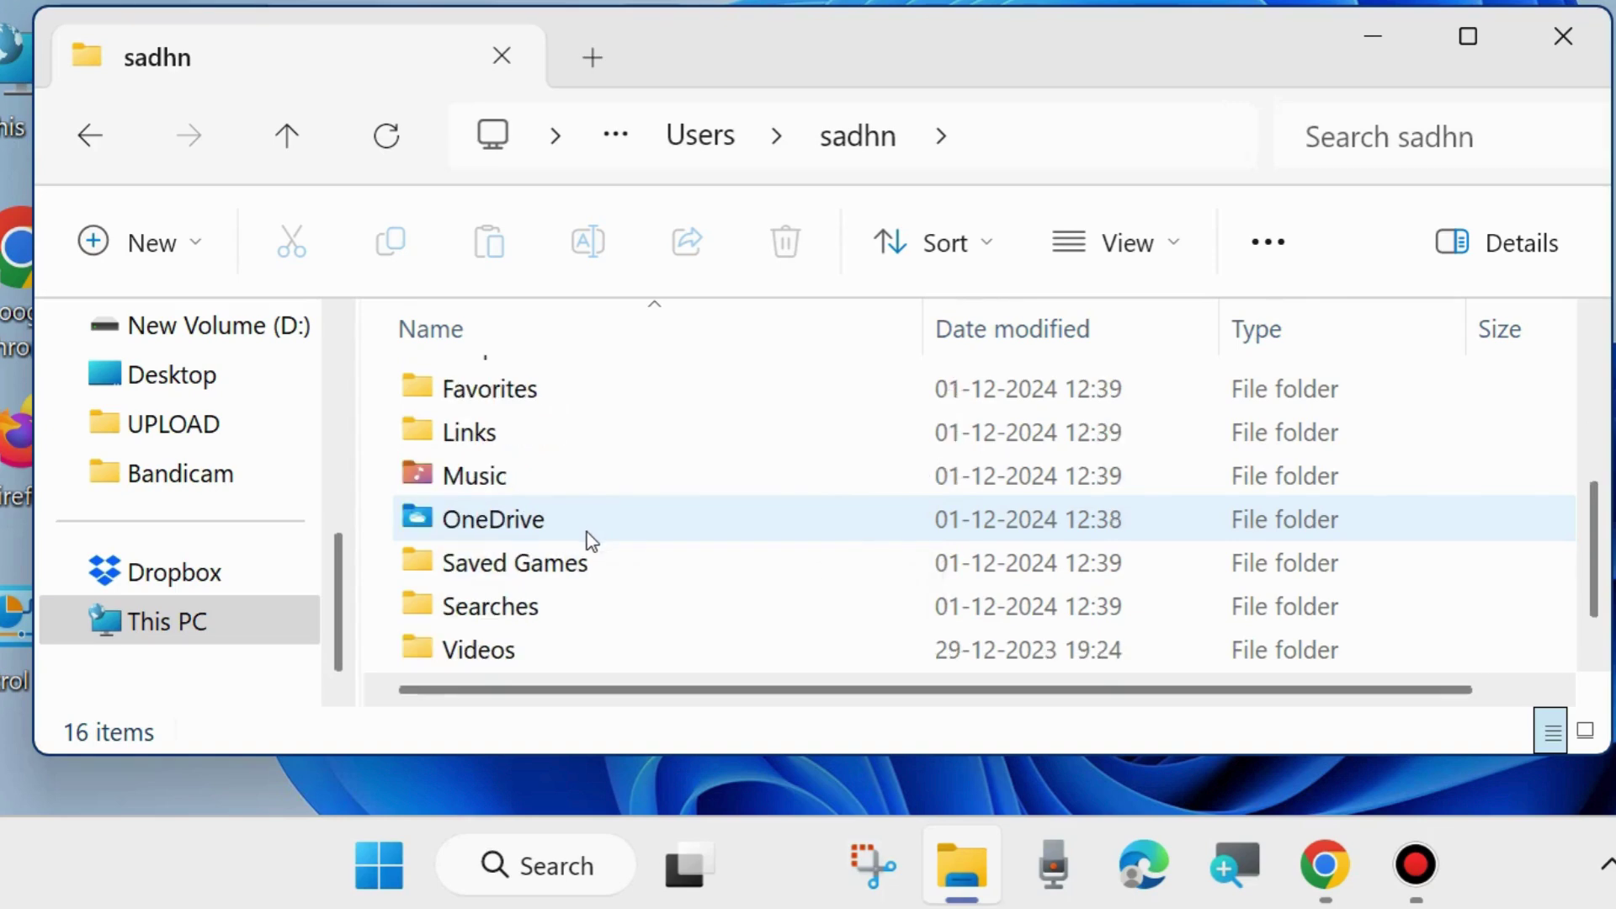
{"action": "left_click", "coordinate": [514, 525]}
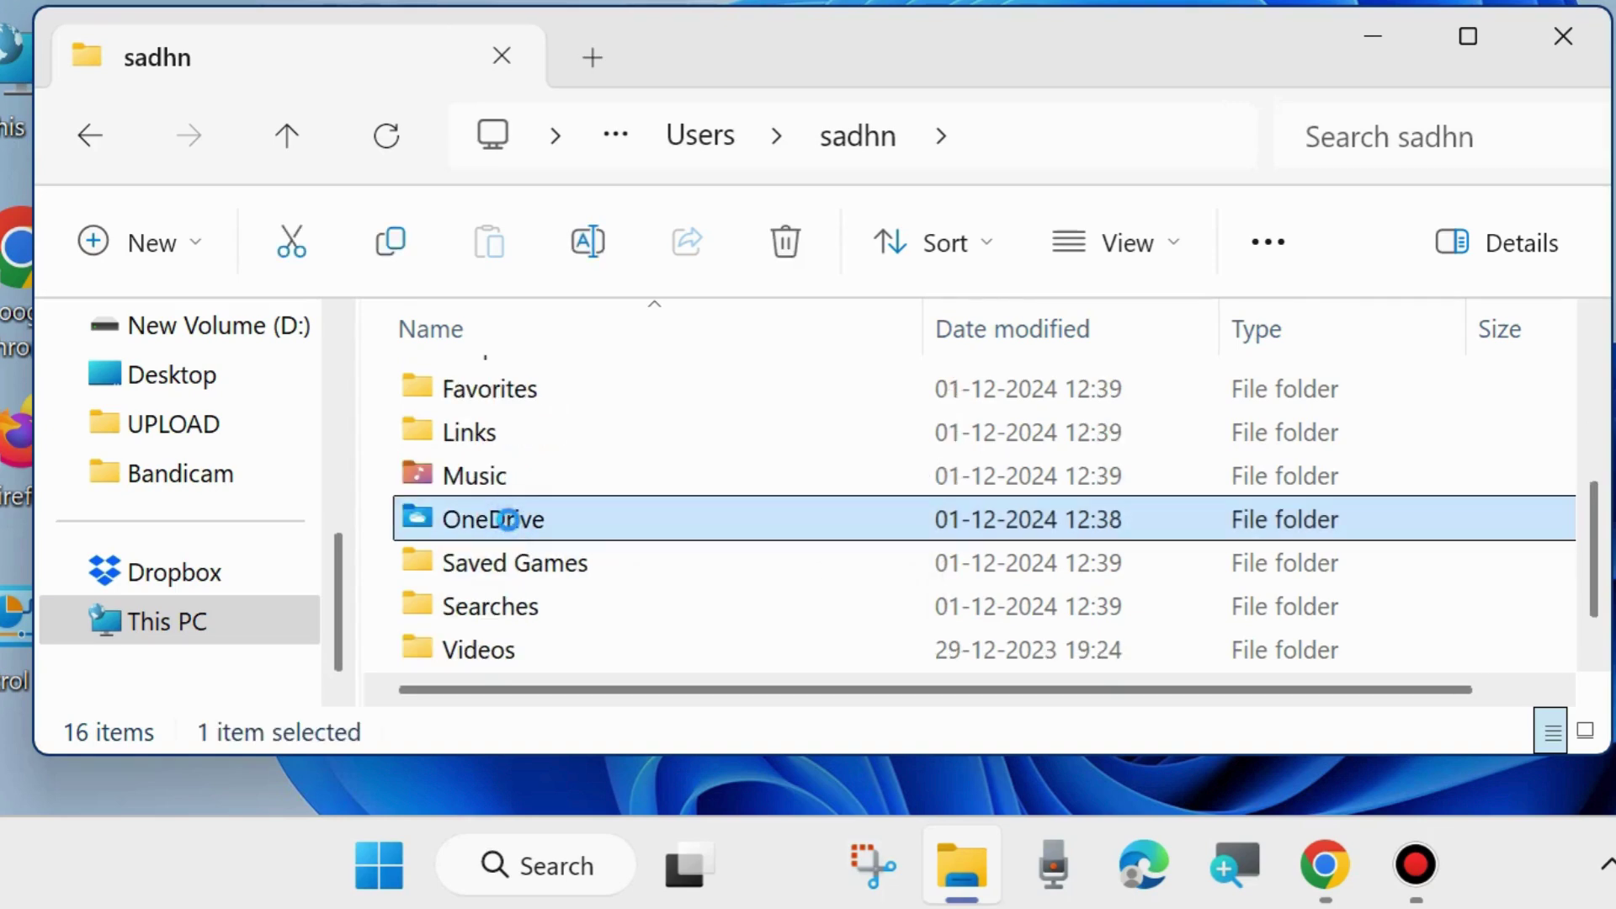
{"action": "scroll", "coordinate": [644, 564], "scroll_direction": "down", "scroll_amount": 1}
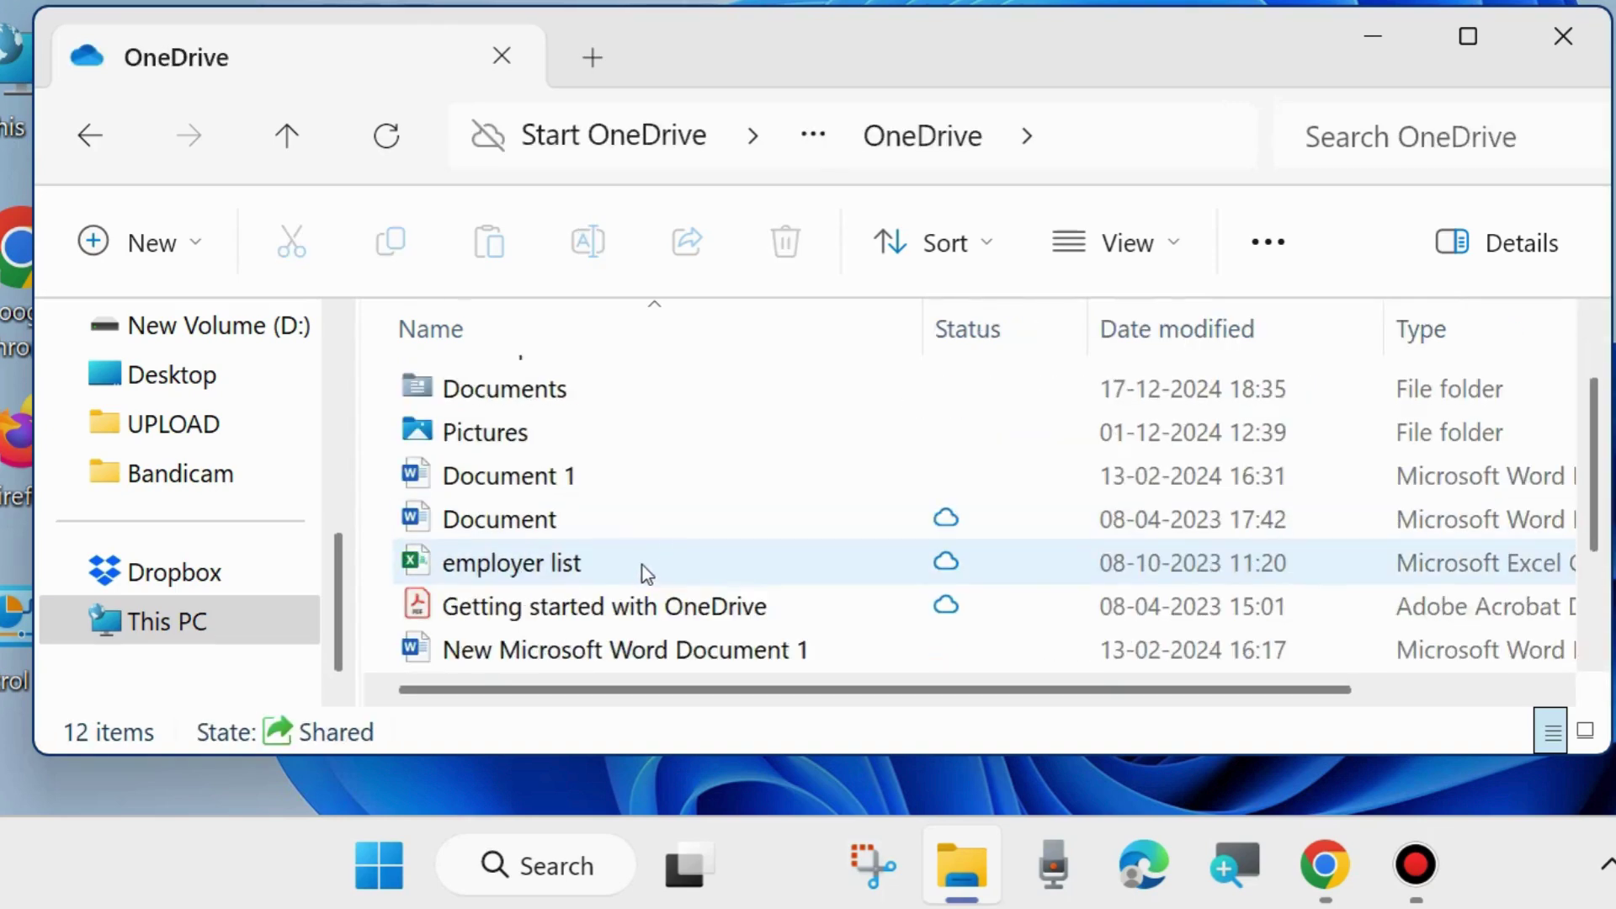
{"action": "scroll", "coordinate": [646, 573], "scroll_direction": "down", "scroll_amount": 1}
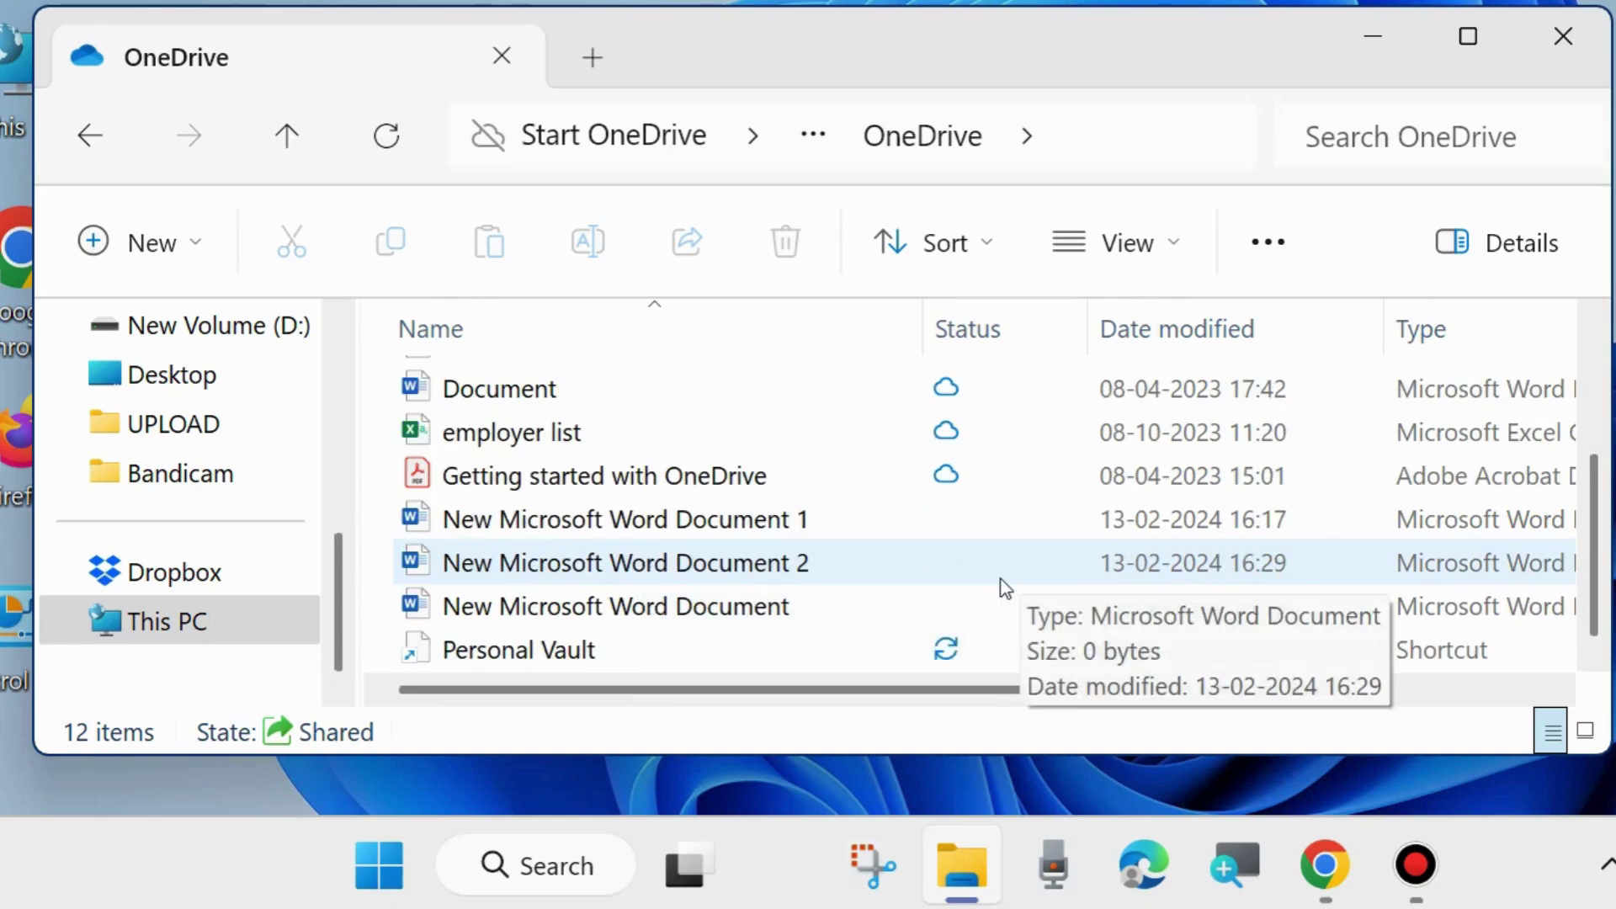
{"action": "scroll", "coordinate": [671, 615], "scroll_direction": "up", "scroll_amount": 1}
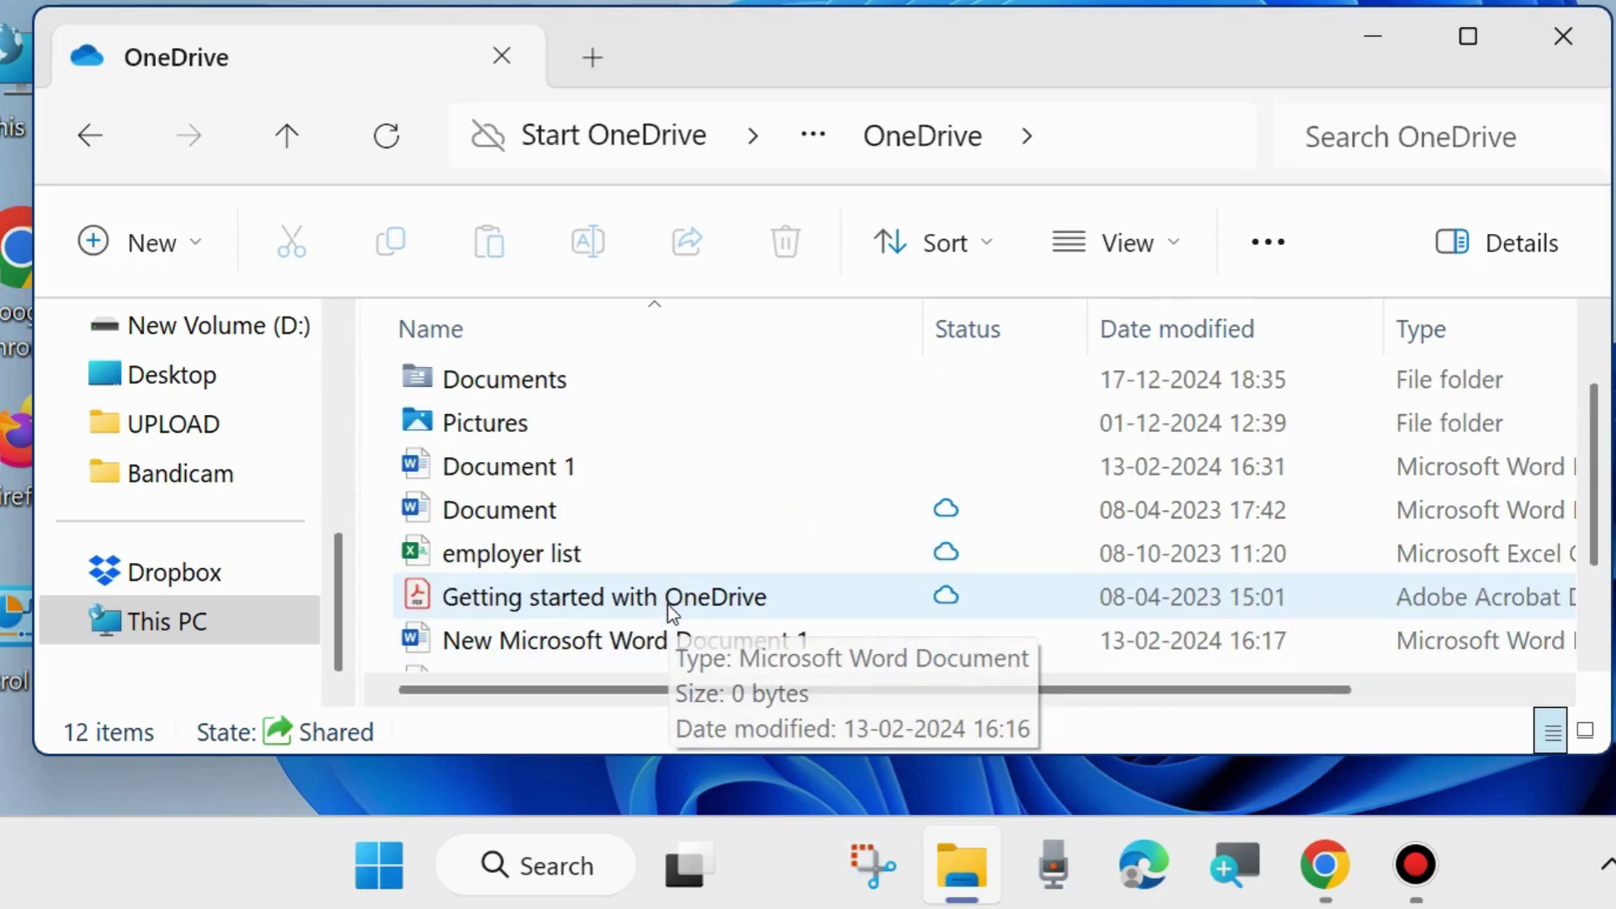
{"action": "scroll", "coordinate": [671, 612], "scroll_direction": "up", "scroll_amount": 1}
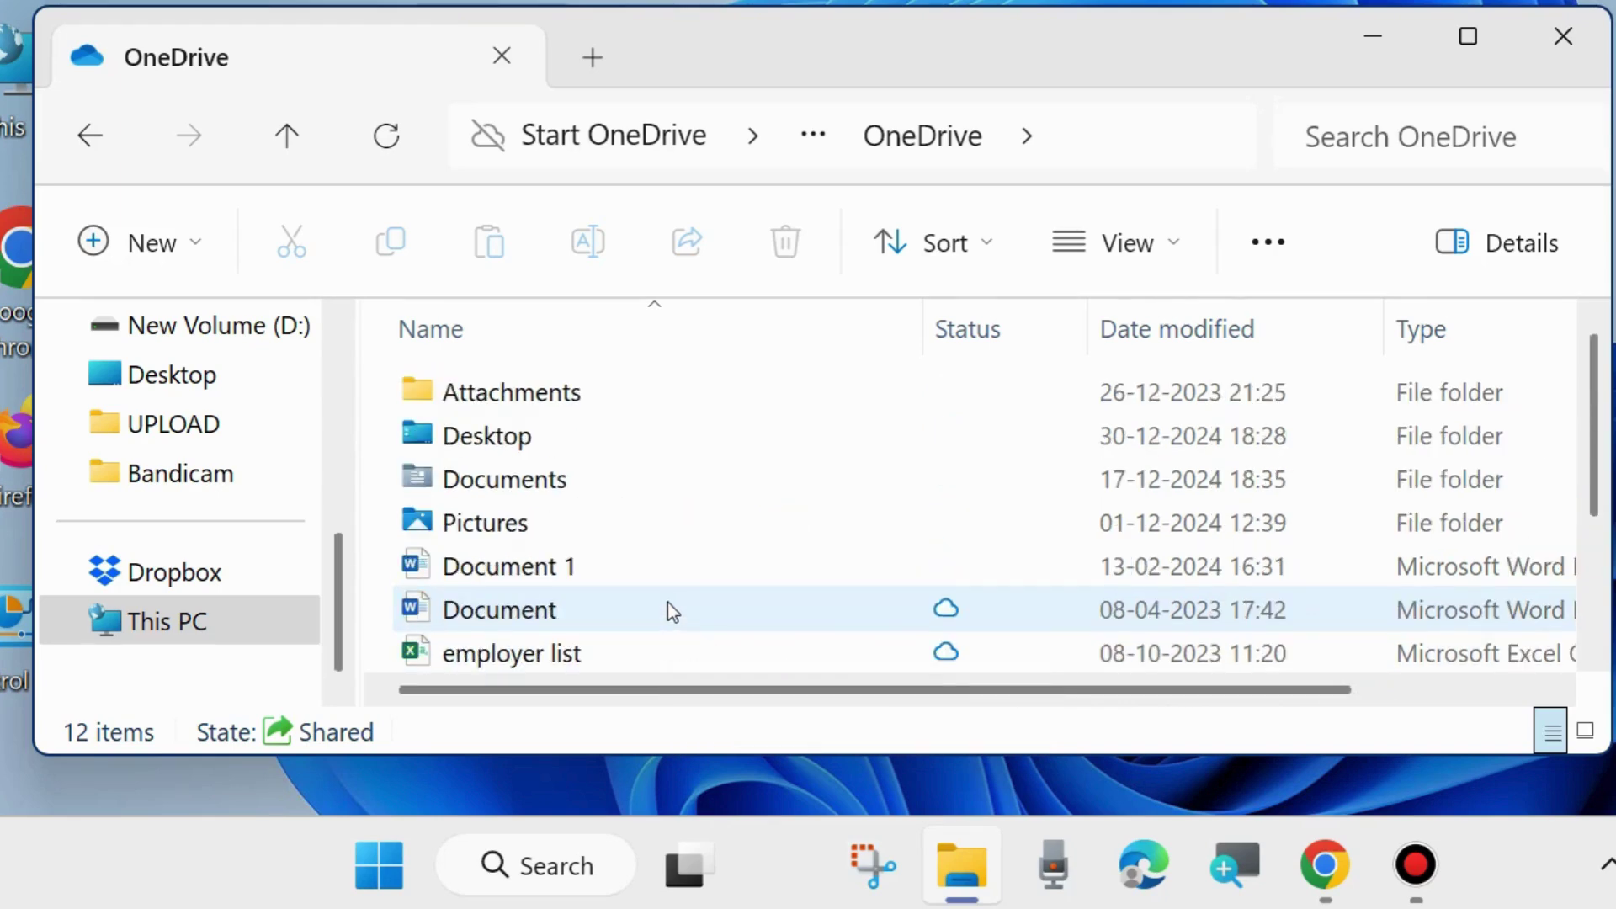
{"action": "left_click", "coordinate": [501, 392]}
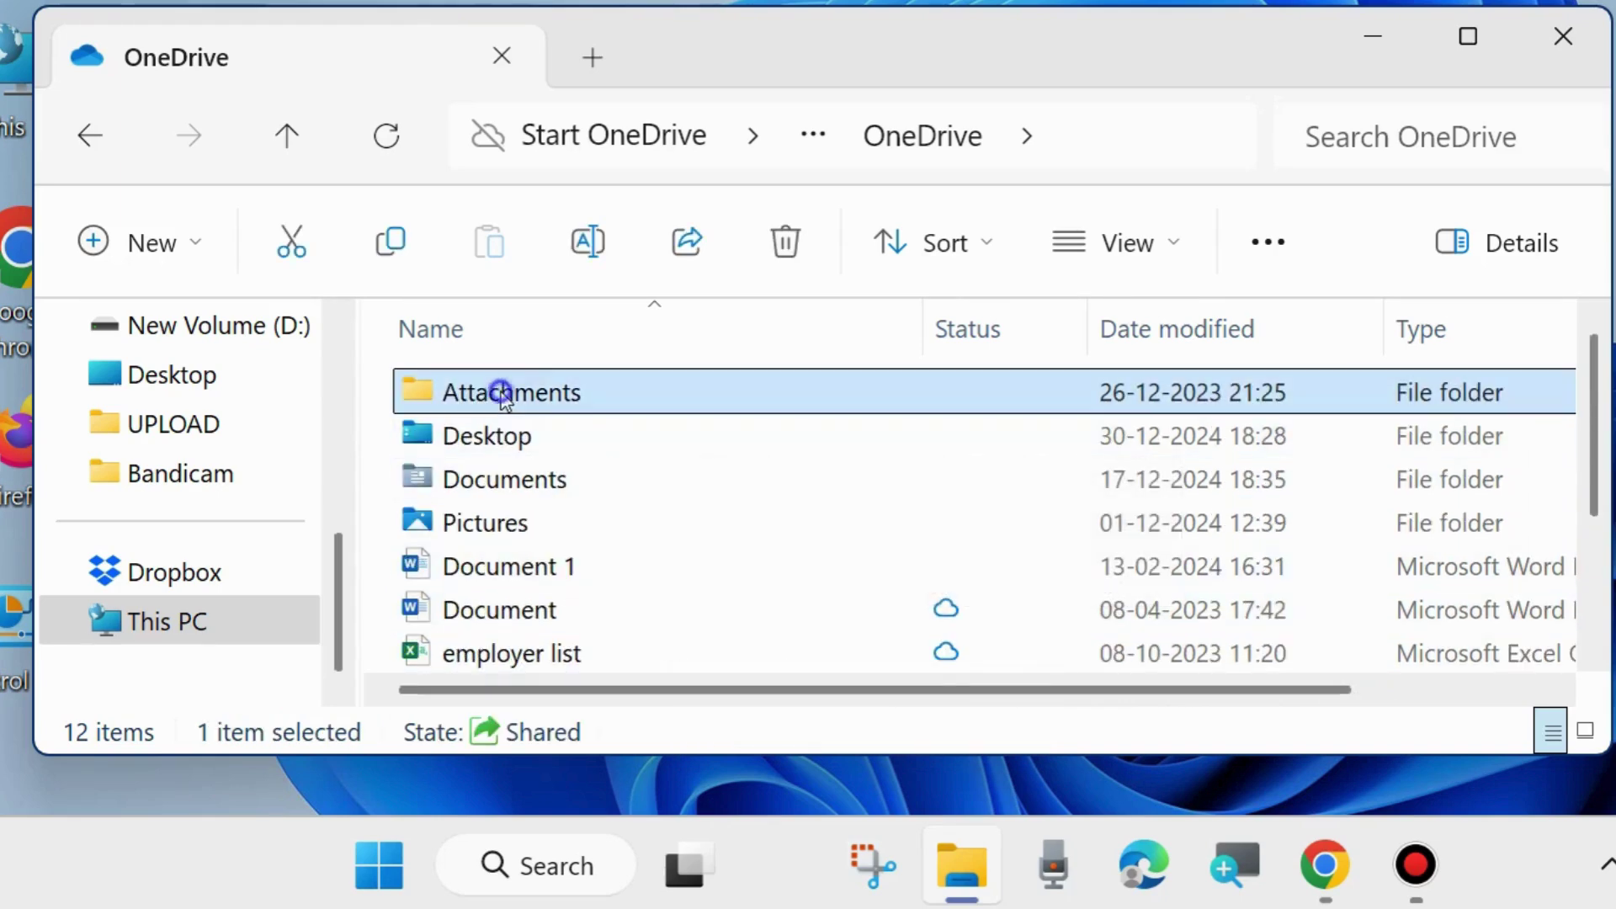
{"action": "double_click", "coordinate": [501, 391]}
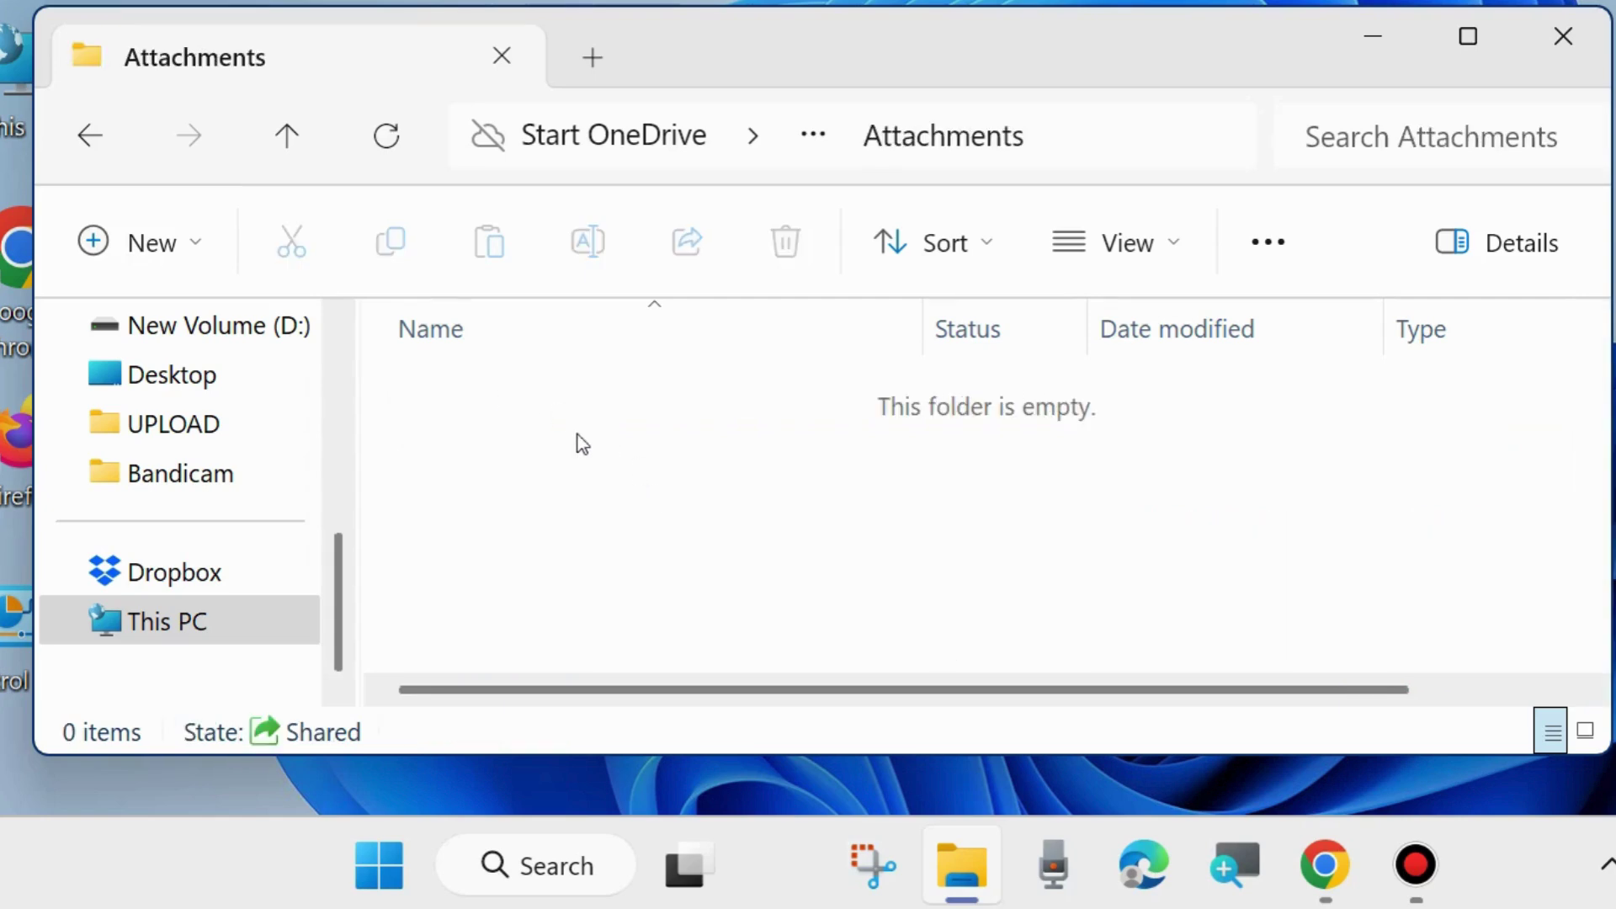
{"action": "left_click", "coordinate": [112, 138]}
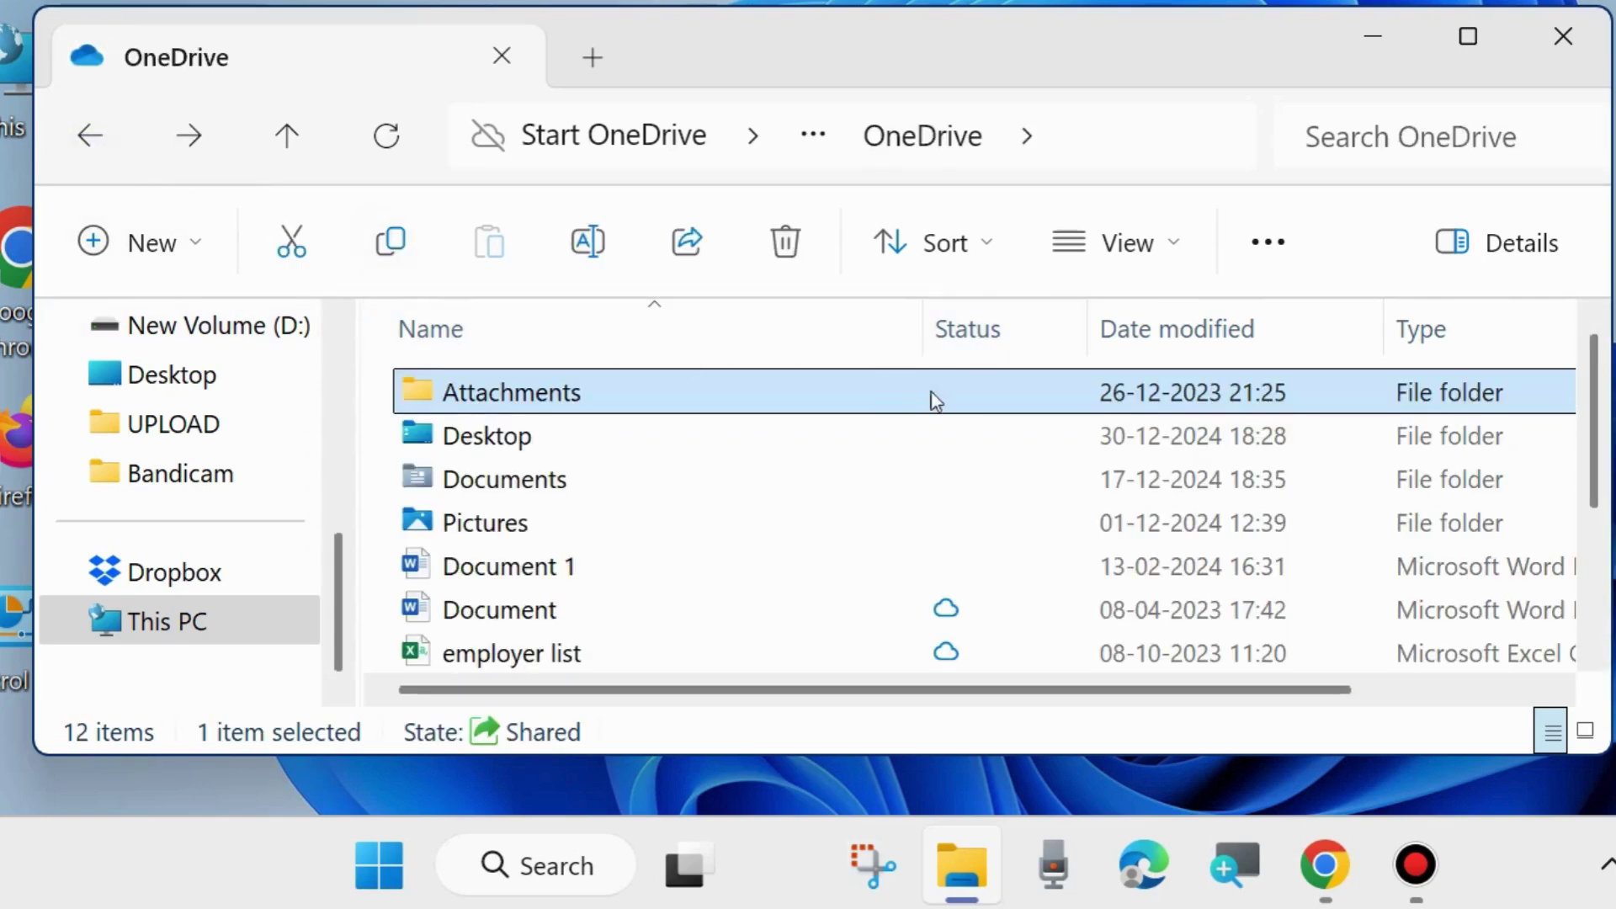
Open OneDrive's Desktop folder and locate the UPDATE ERROR folder and its RAR archive parts.
{"action": "left_click", "coordinate": [480, 437]}
{"action": "double_click", "coordinate": [472, 440]}
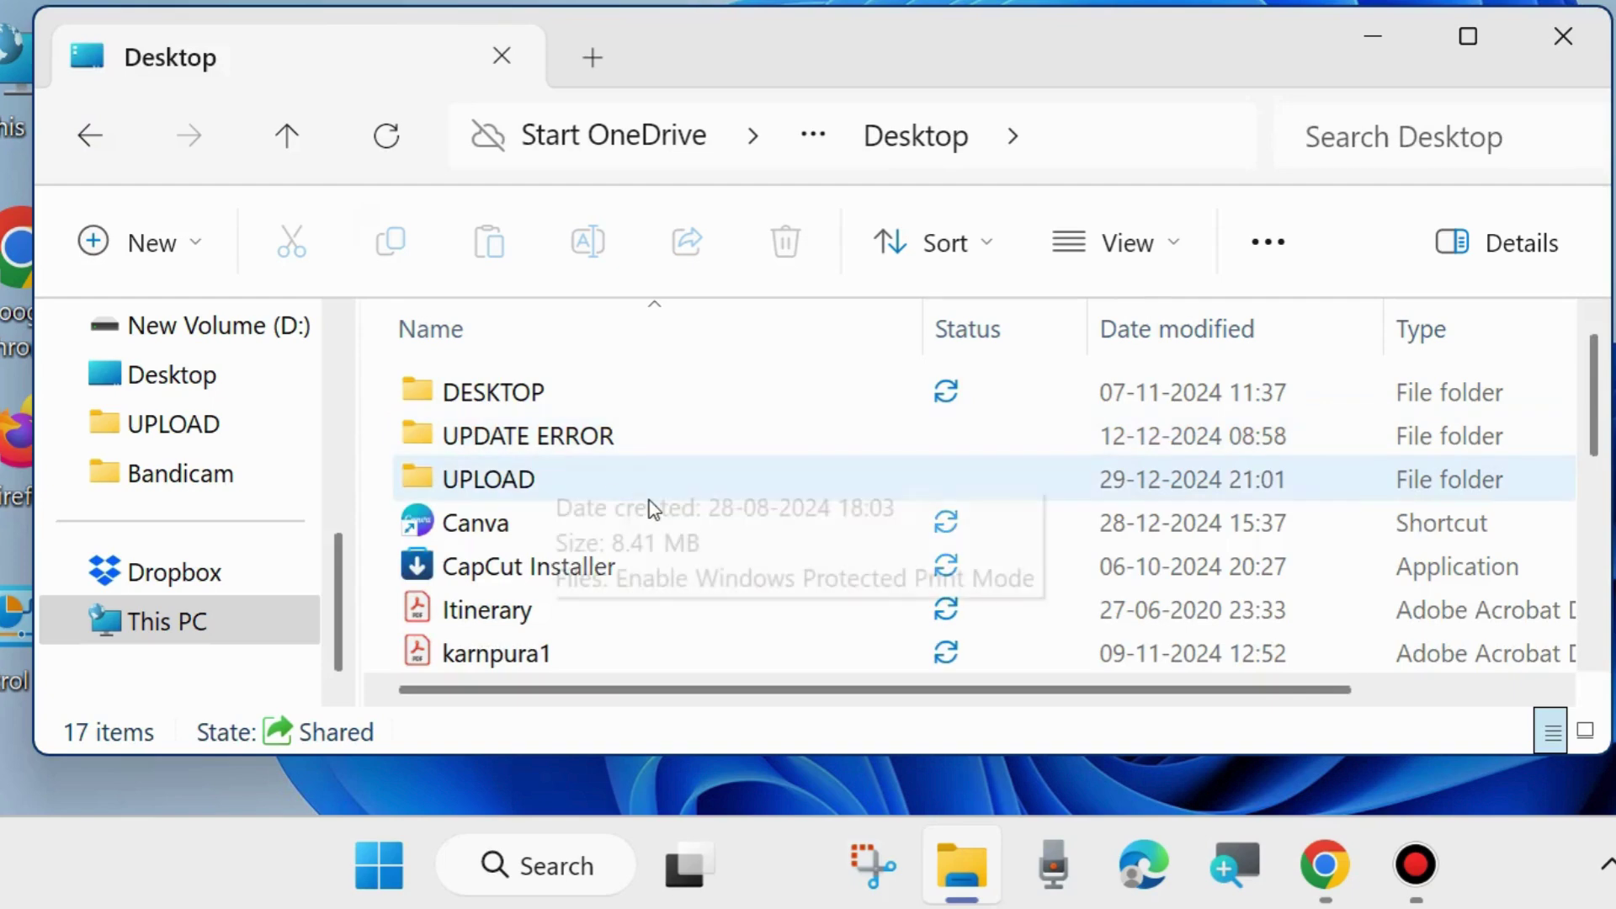
{"action": "left_click", "coordinate": [505, 441]}
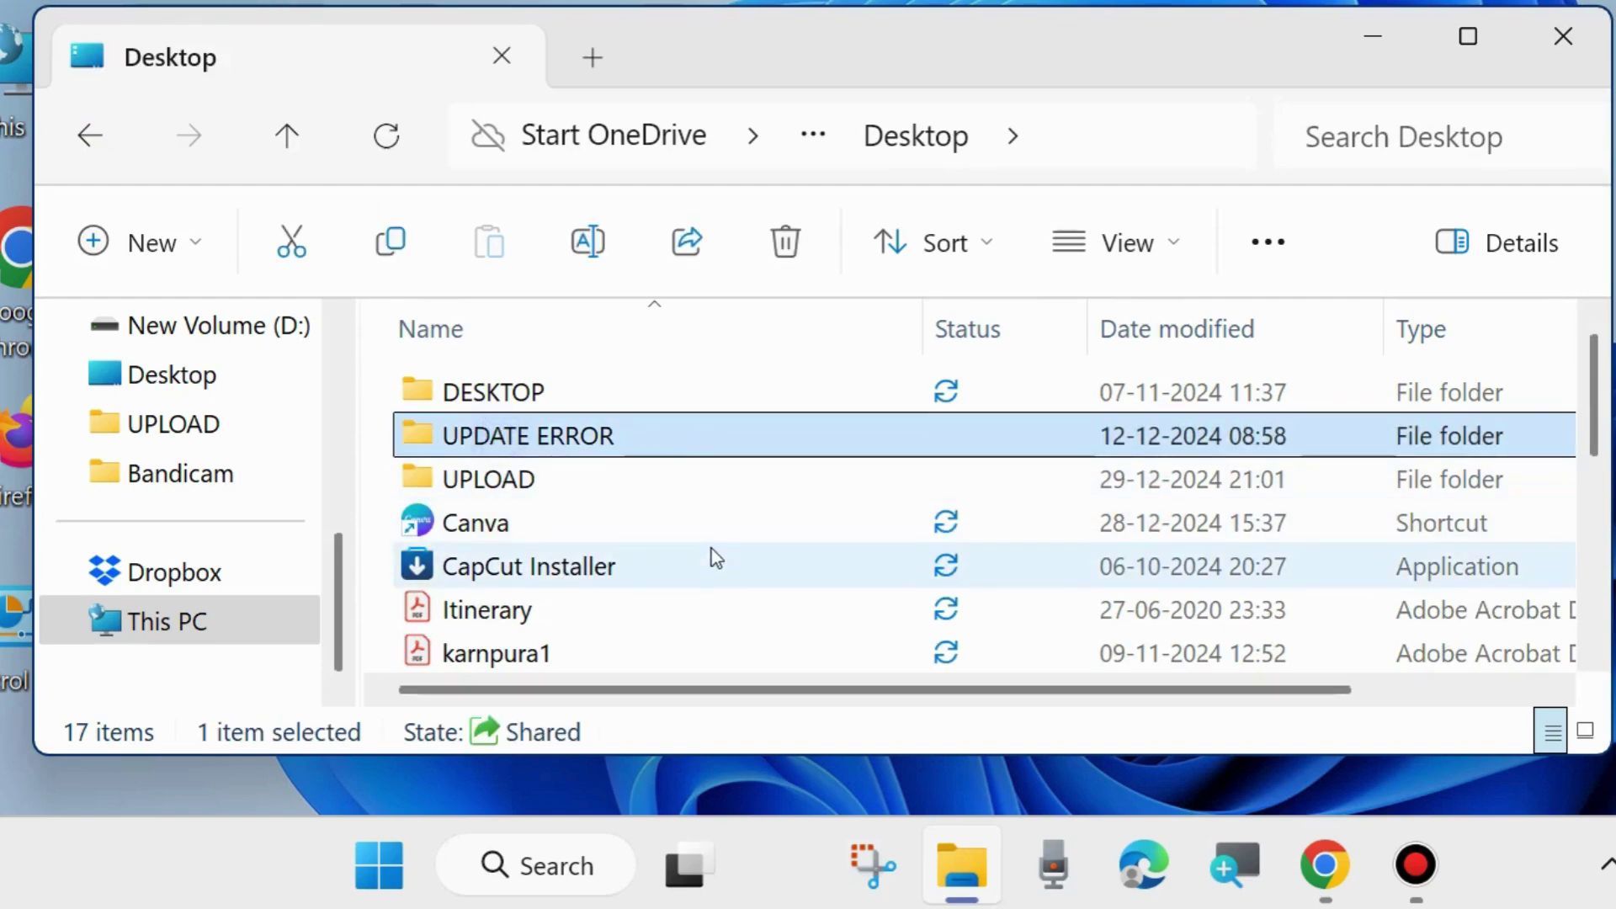
{"action": "scroll", "coordinate": [714, 557], "scroll_direction": "down", "scroll_amount": 2}
{"action": "scroll", "coordinate": [712, 562], "scroll_direction": "down", "scroll_amount": 3}
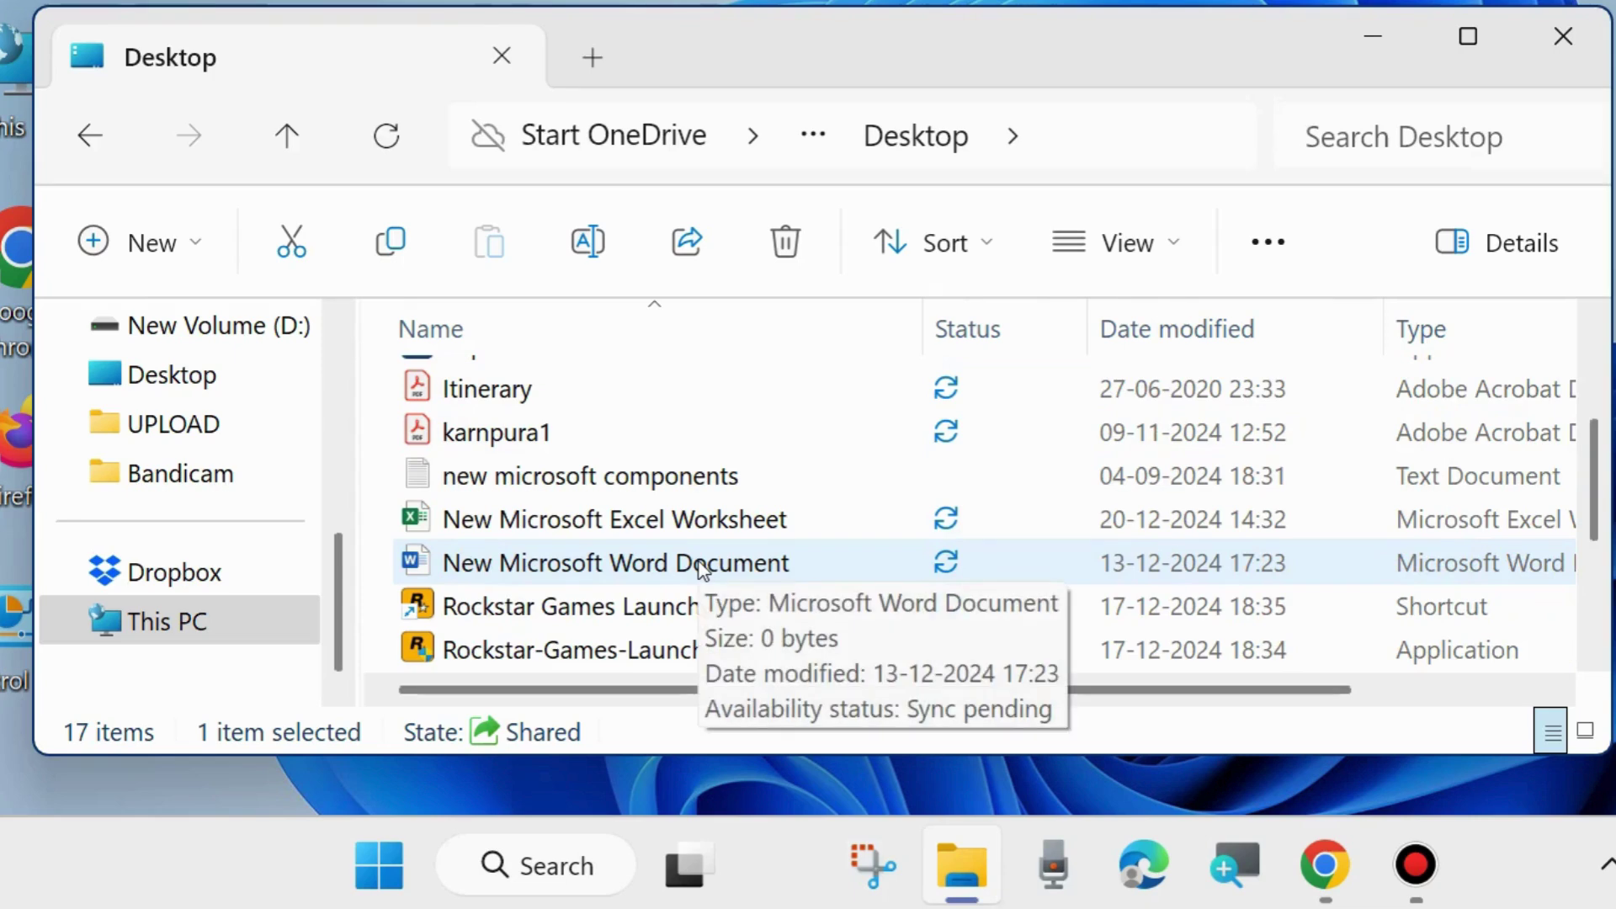
{"action": "scroll", "coordinate": [704, 567], "scroll_direction": "down", "scroll_amount": 3}
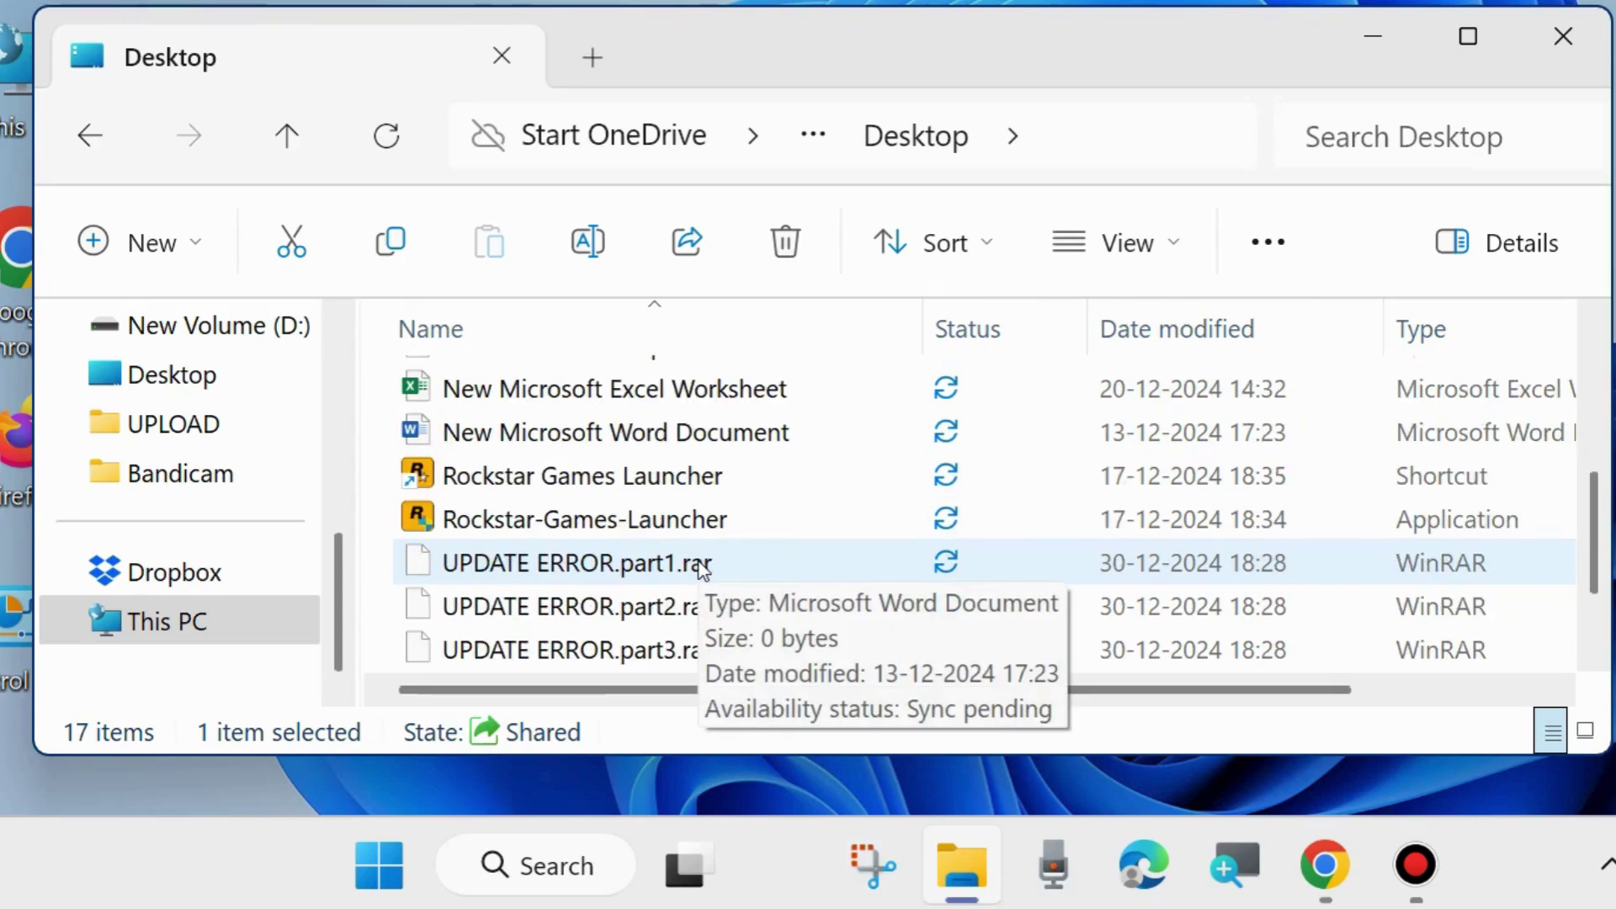
Check the file sizes of UPDATE ERROR.part1.rar, part2.rar and part3.rar one by one.
{"action": "left_click", "coordinate": [559, 564]}
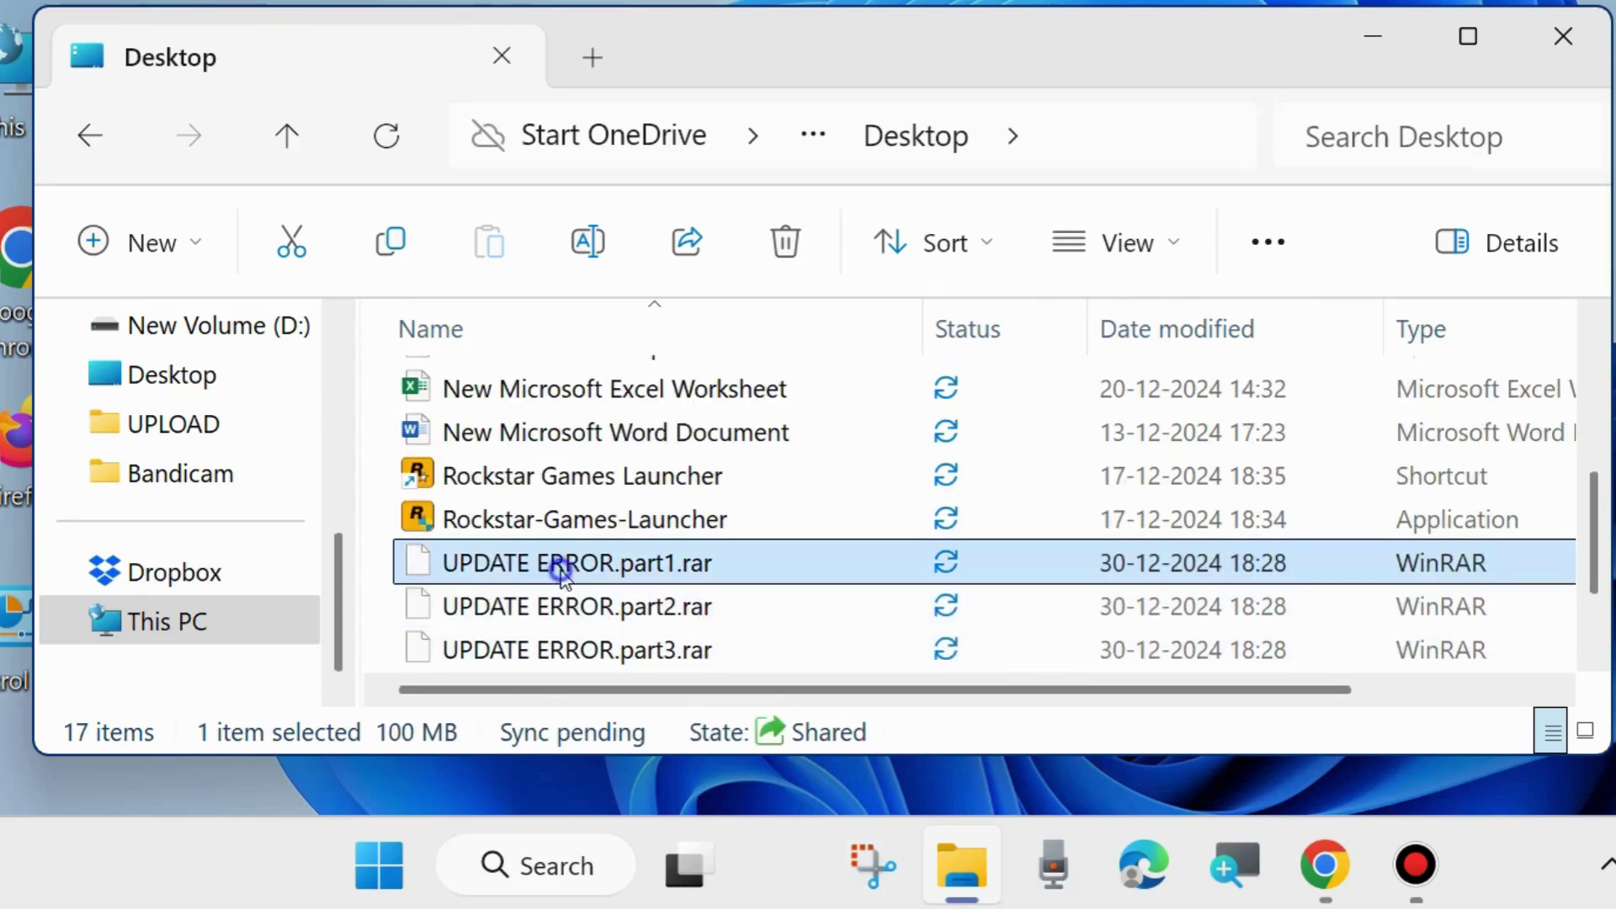
{"action": "left_click", "coordinate": [628, 613]}
{"action": "left_click", "coordinate": [629, 655]}
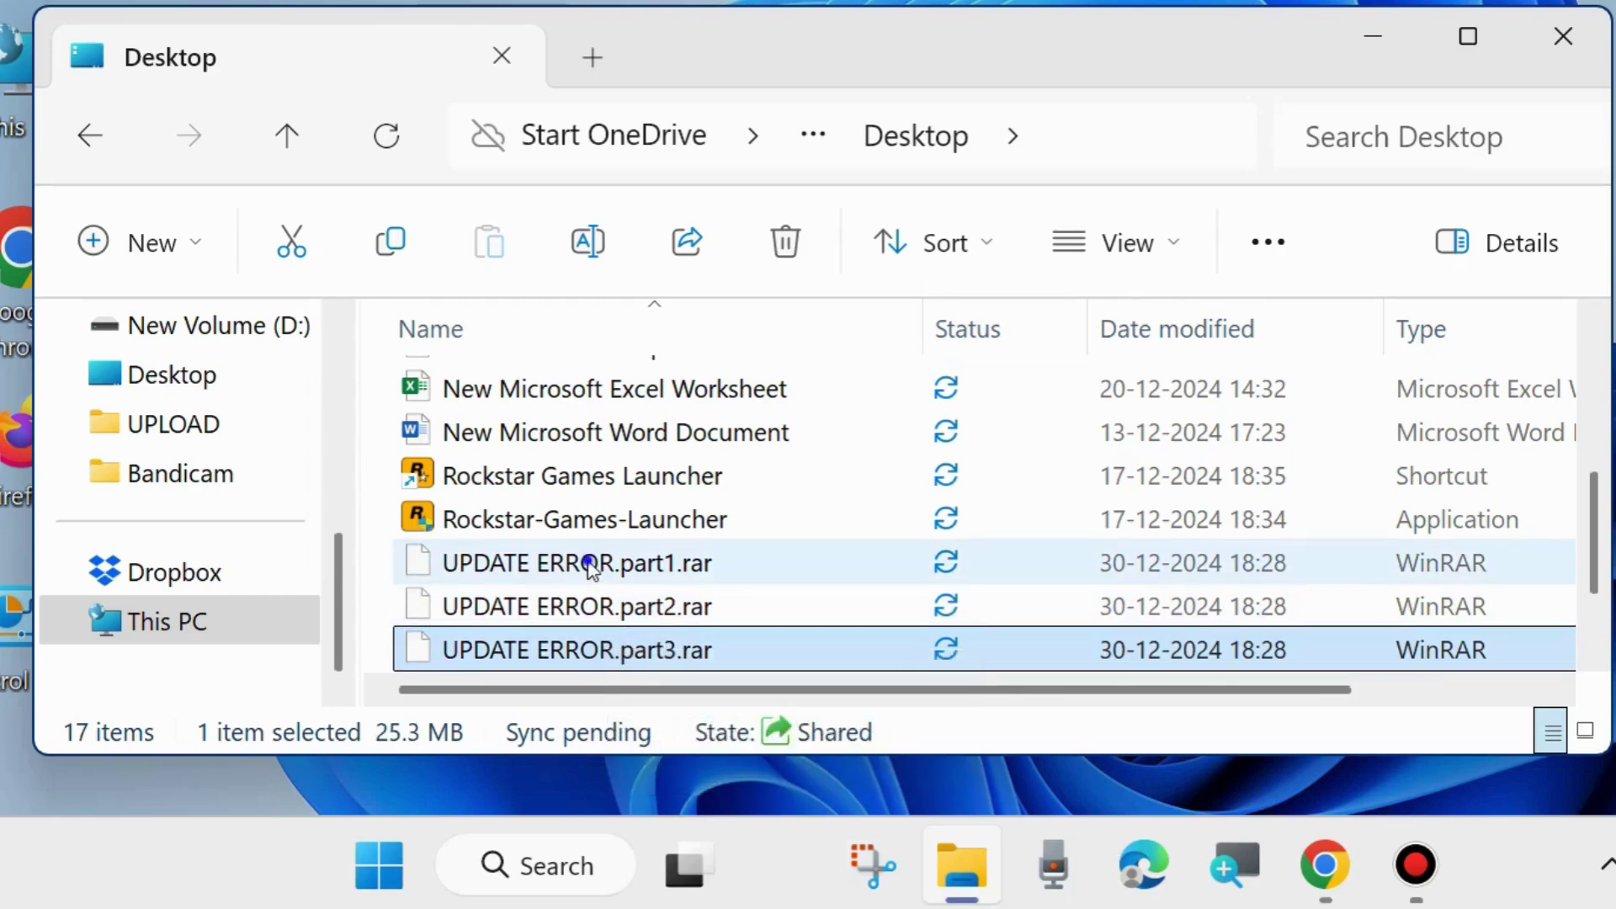
Open UPDATE ERROR.part1.rar with the chosen app just once, inspect its UPDATE ERROR folder, and close the window.
{"action": "left_click", "coordinate": [592, 566]}
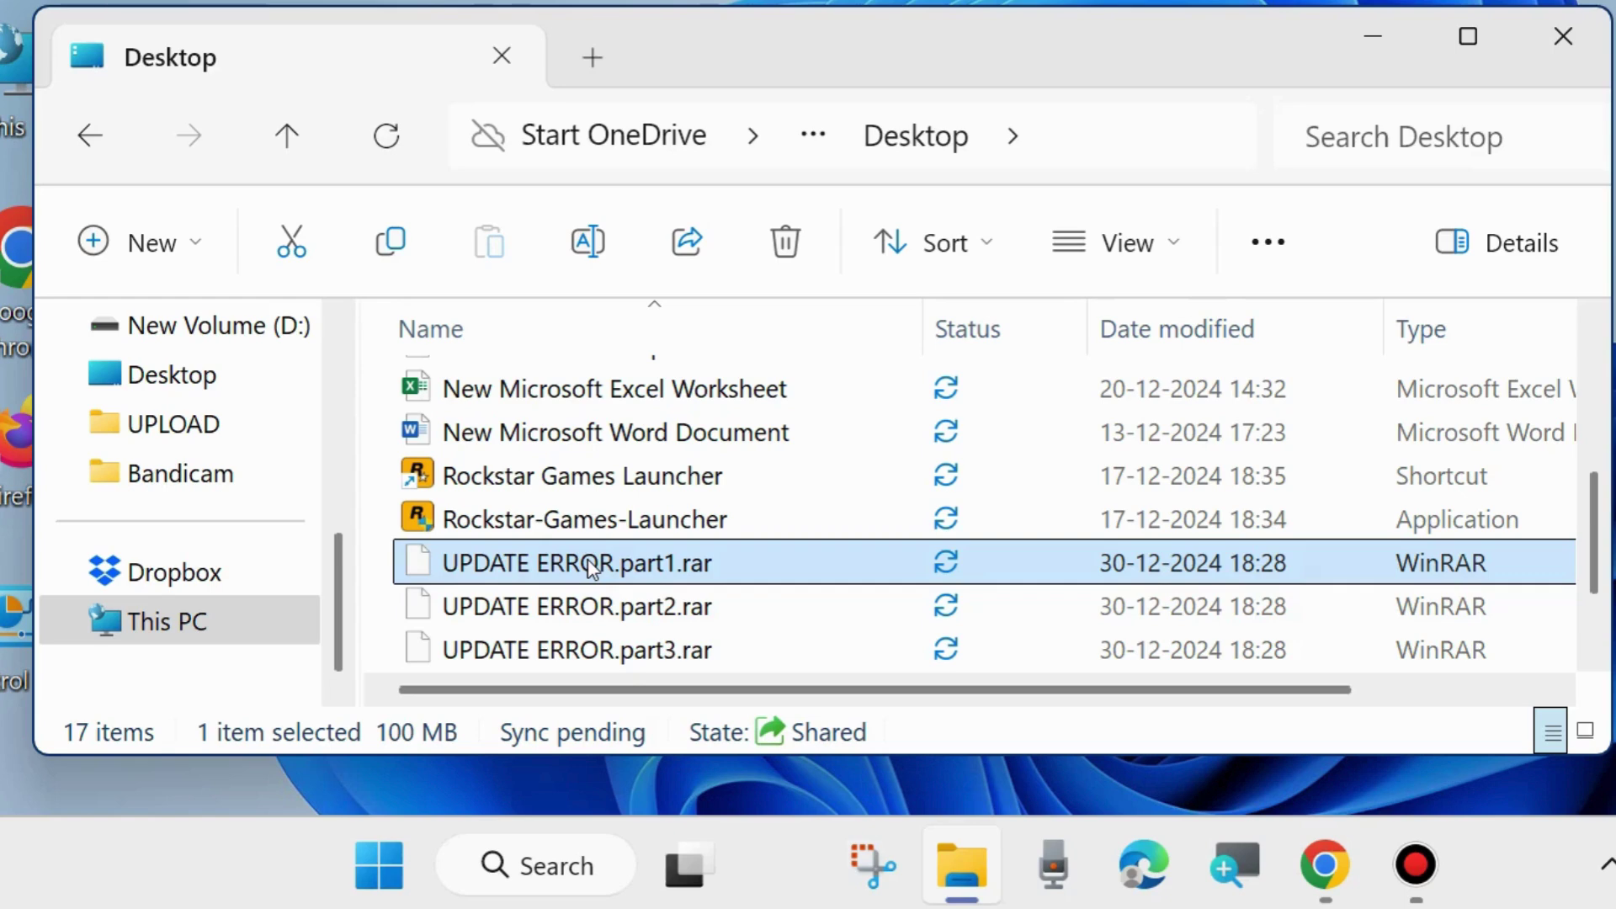
{"action": "double_click", "coordinate": [590, 564]}
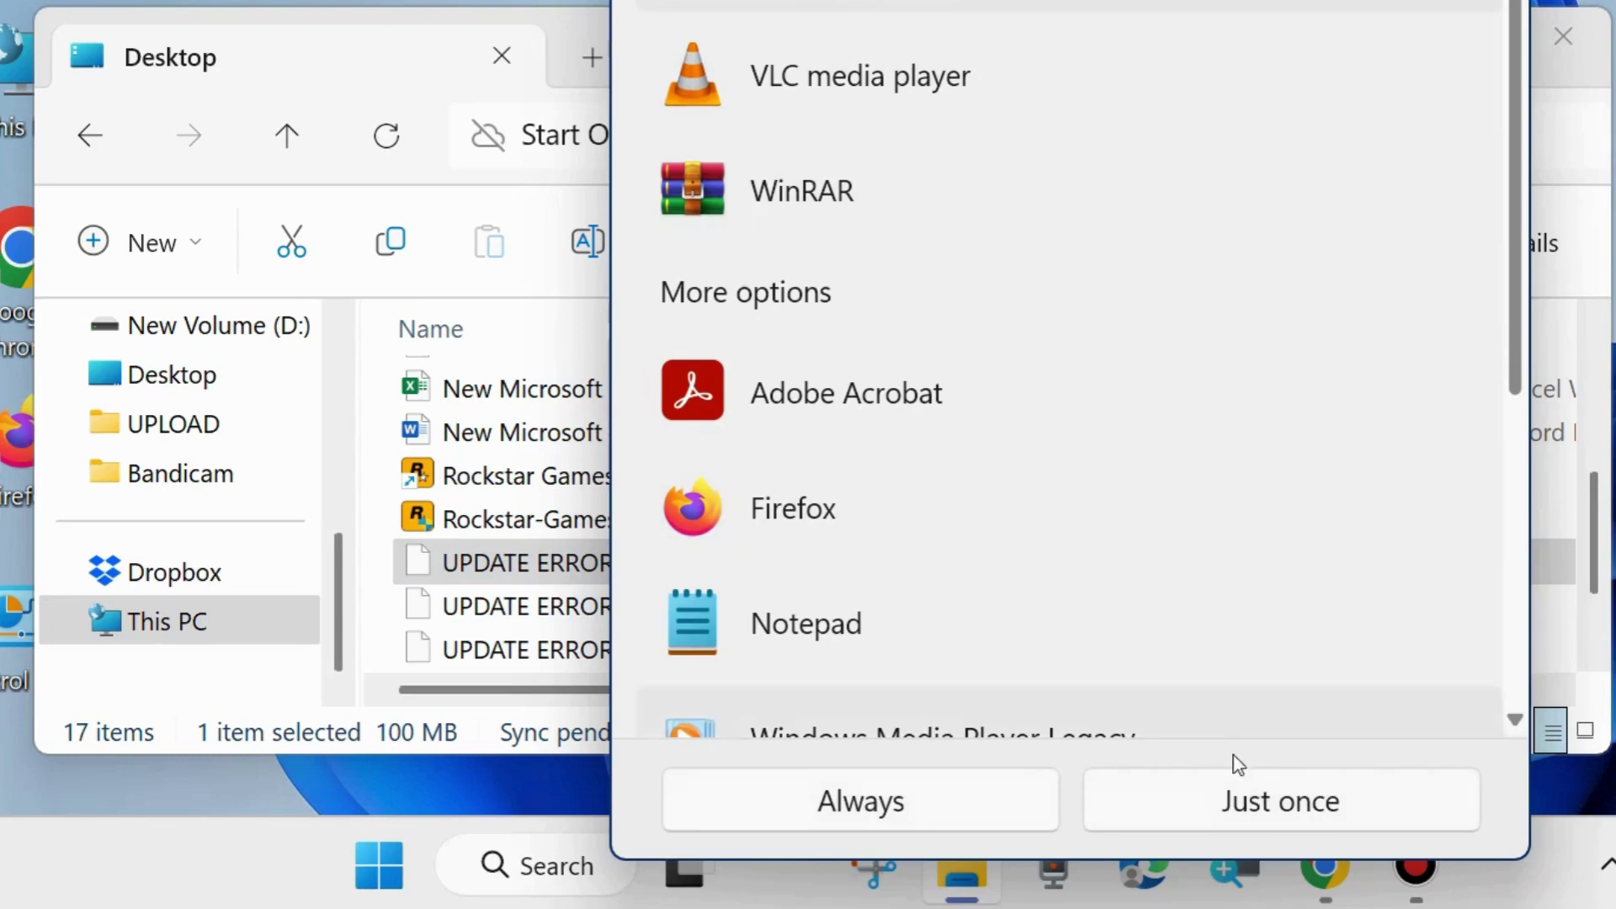
{"action": "left_click", "coordinate": [1246, 793]}
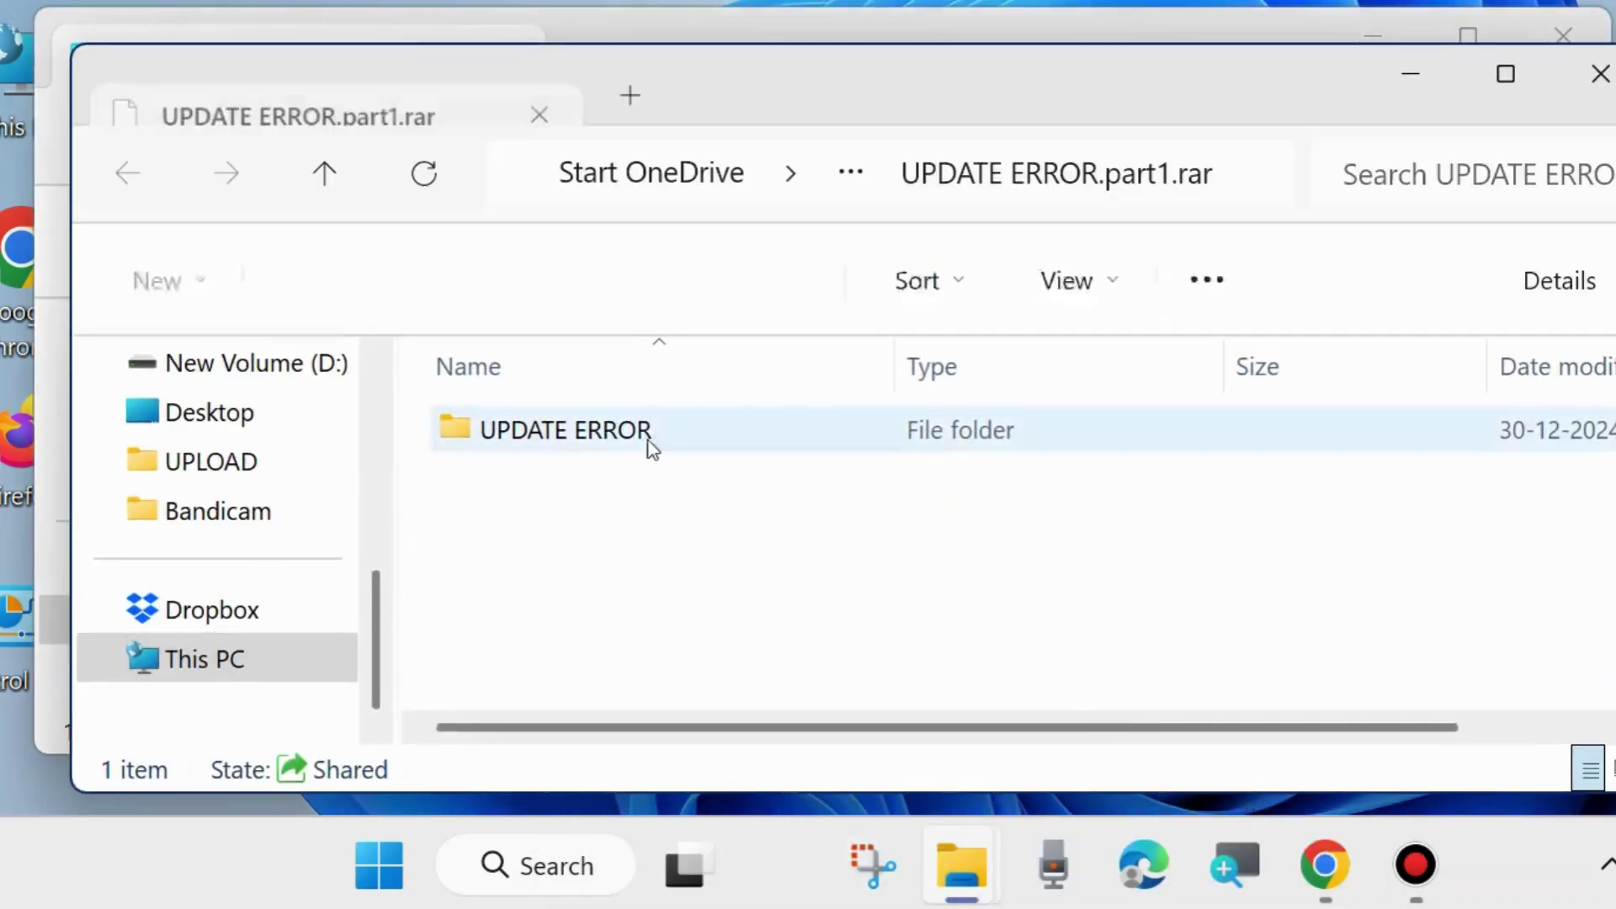
{"action": "left_click", "coordinate": [601, 432]}
{"action": "double_click", "coordinate": [601, 433]}
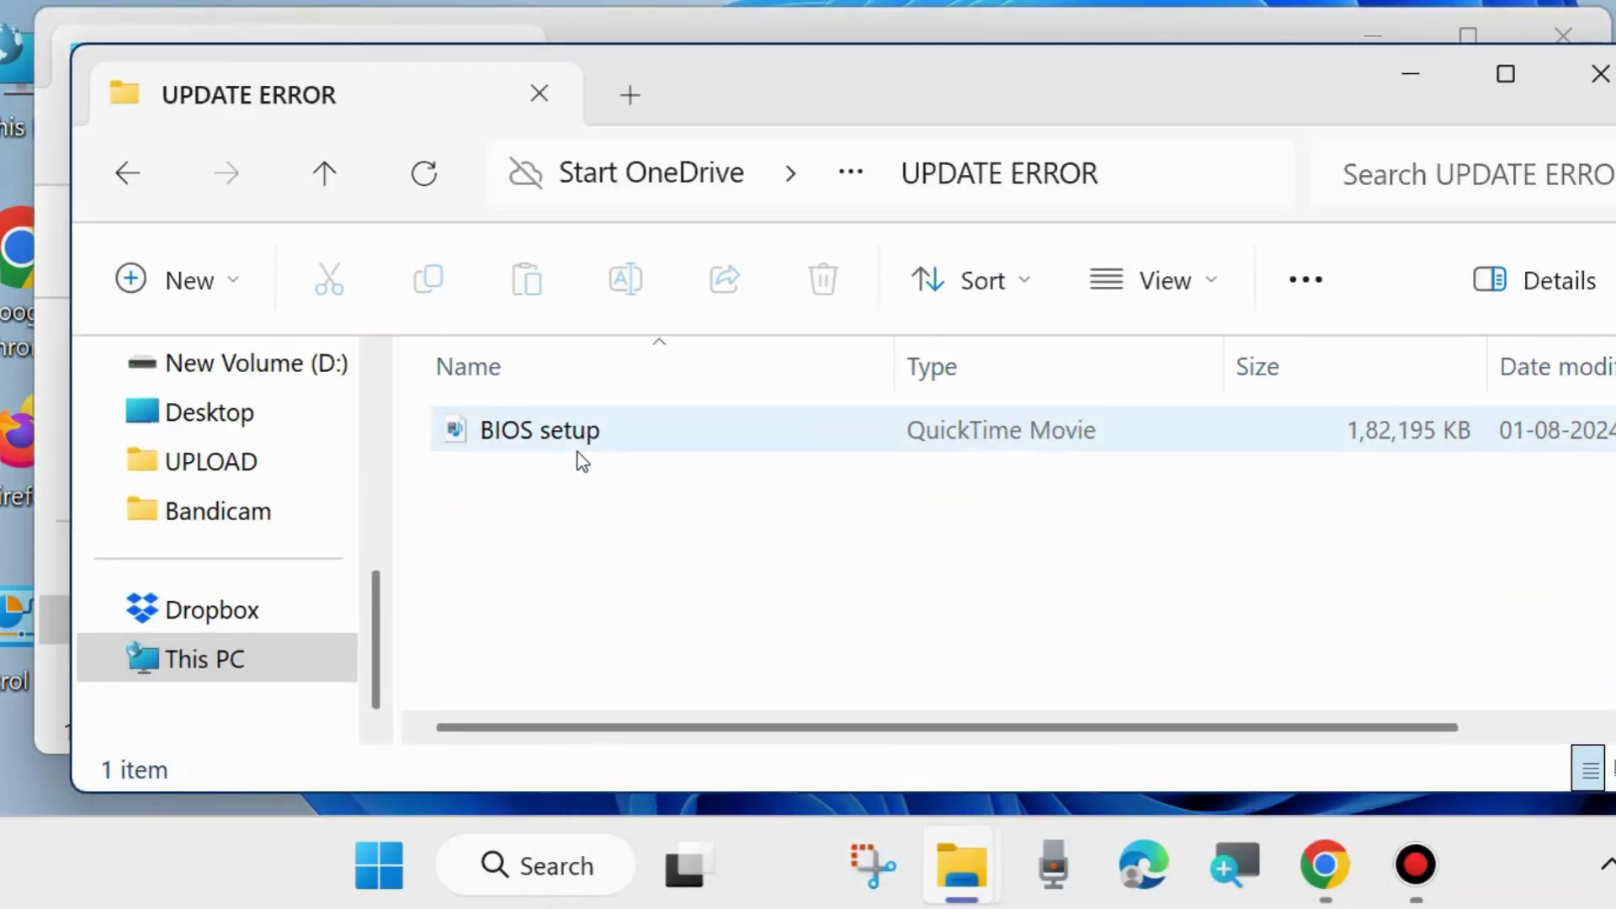
{"action": "left_click", "coordinate": [1586, 74]}
Copy the UPDATE ERROR.part2.rar archive part from the Desktop folder.
{"action": "left_click", "coordinate": [576, 608]}
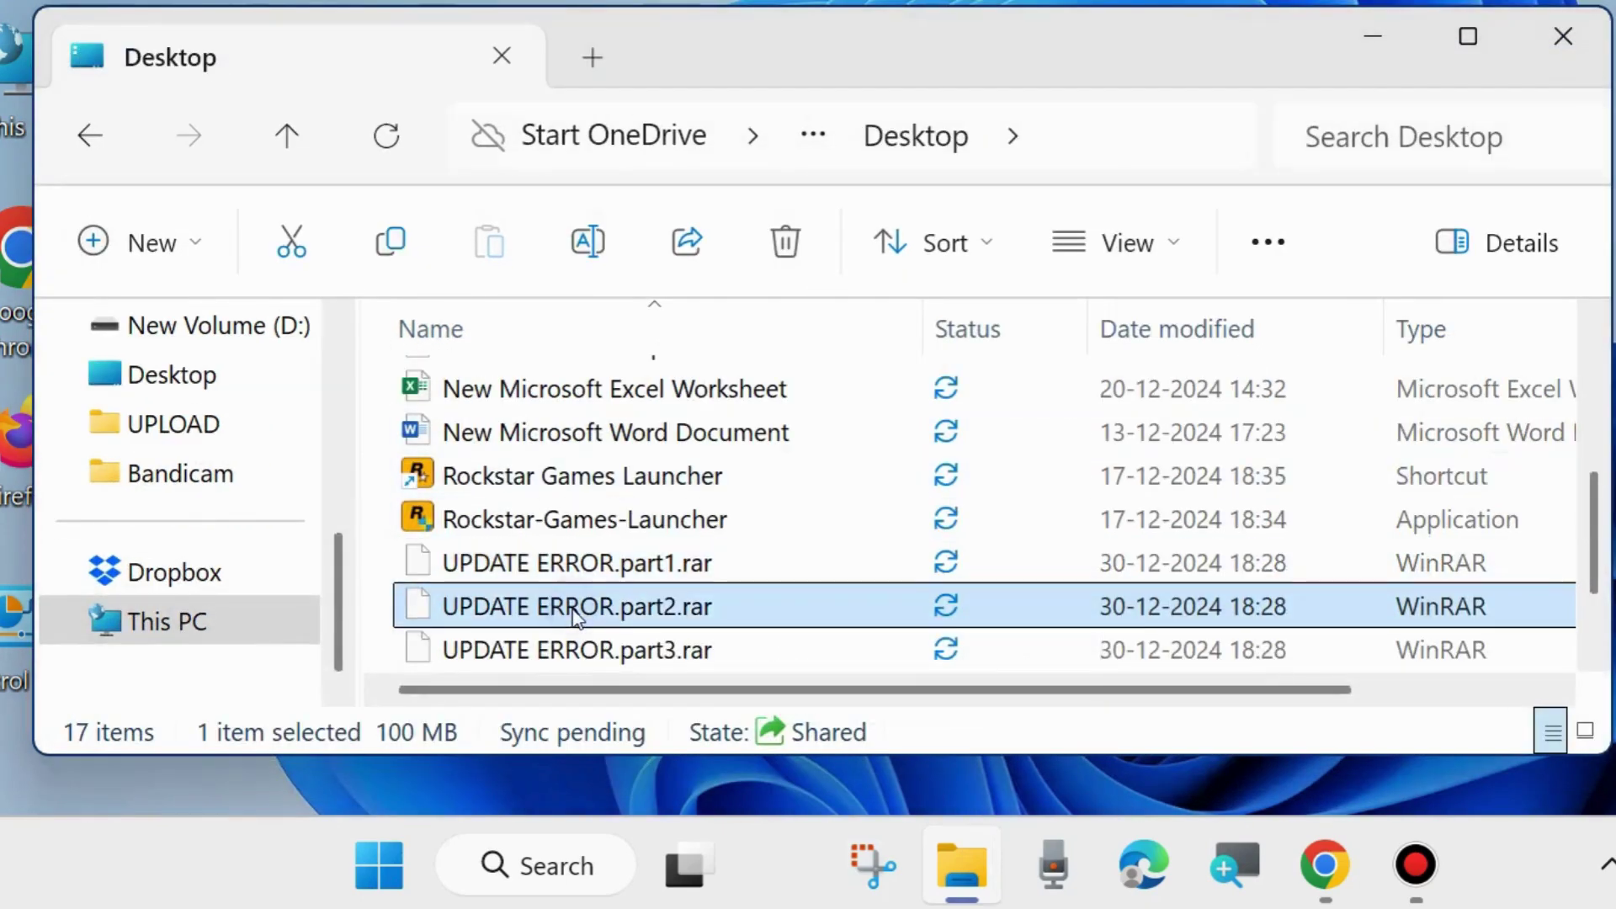
{"action": "left_click", "coordinate": [572, 608]}
{"action": "right_click", "coordinate": [576, 608]}
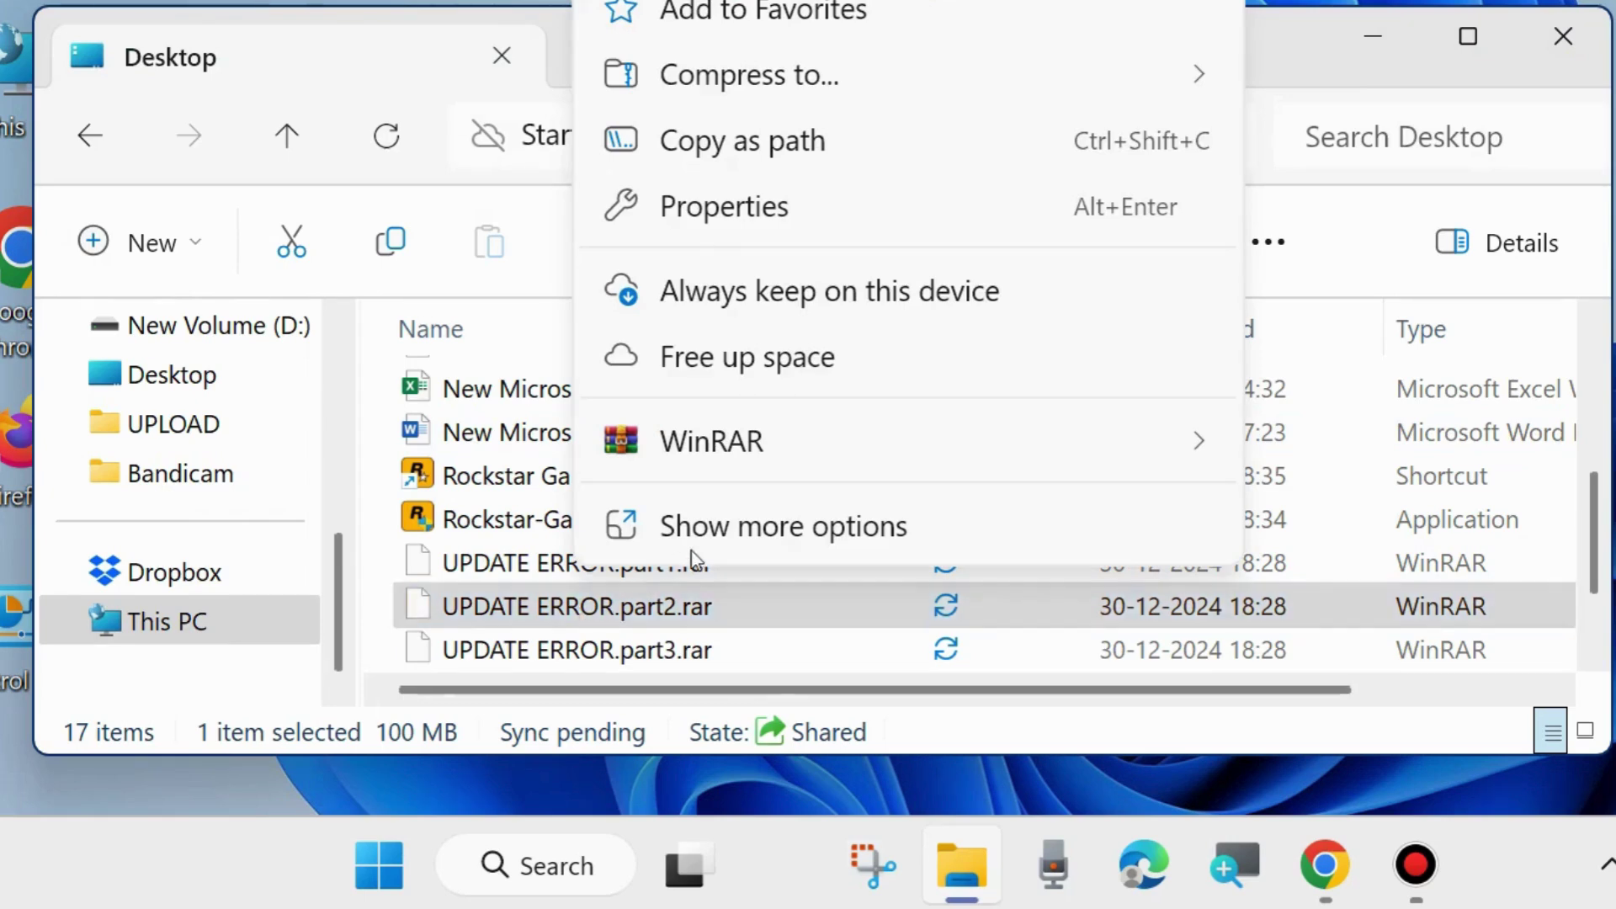
{"action": "left_click", "coordinate": [762, 528]}
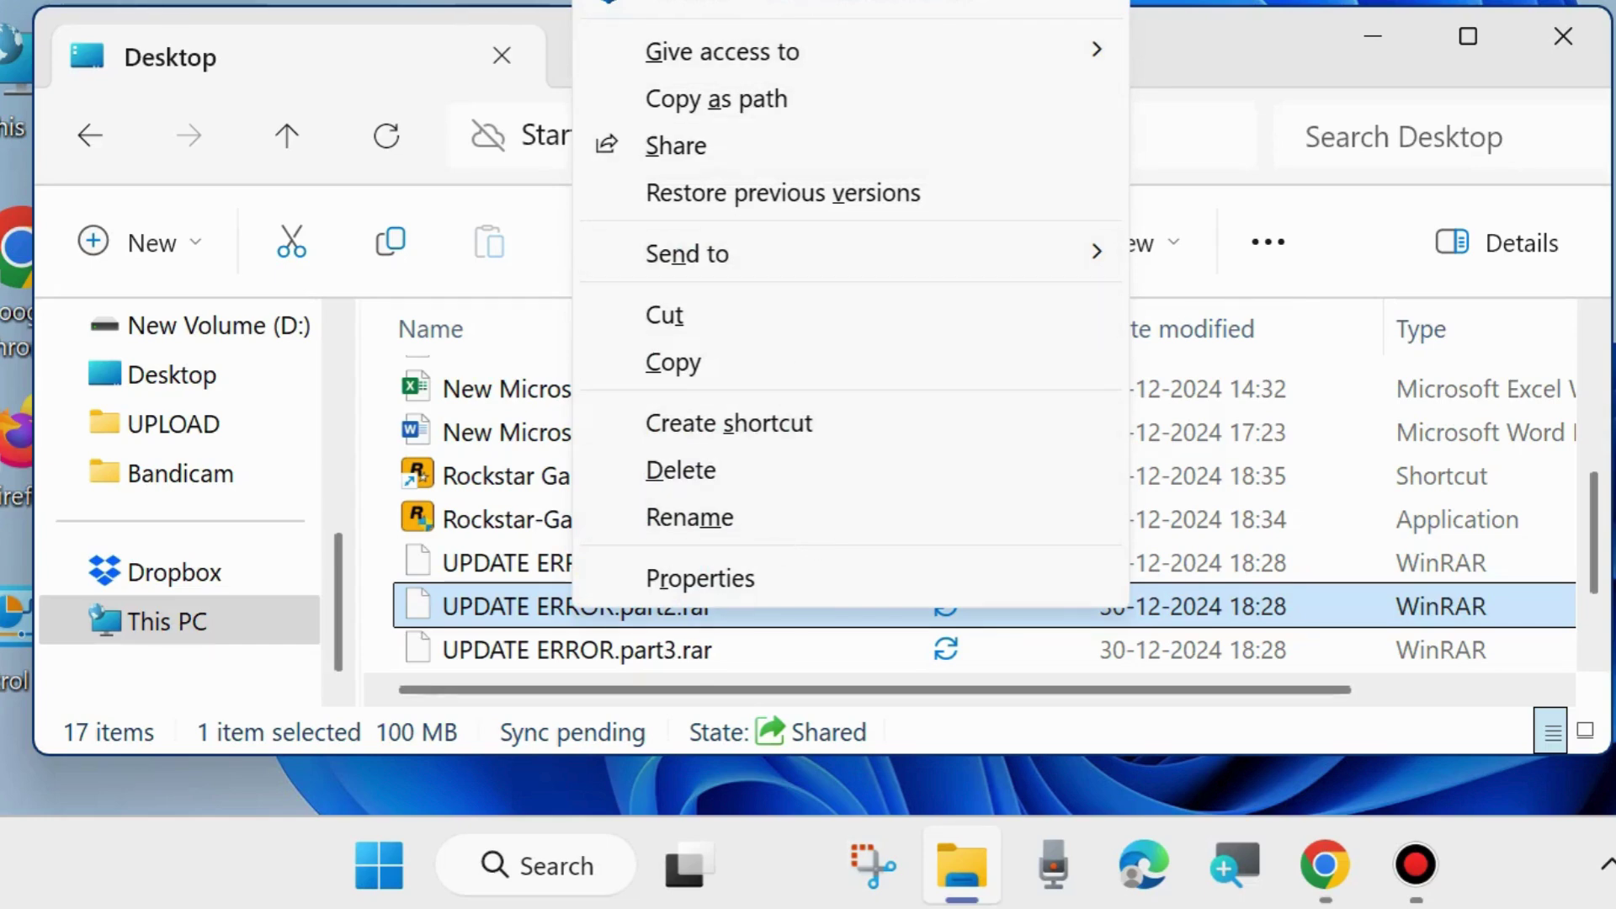
{"action": "left_click", "coordinate": [653, 365]}
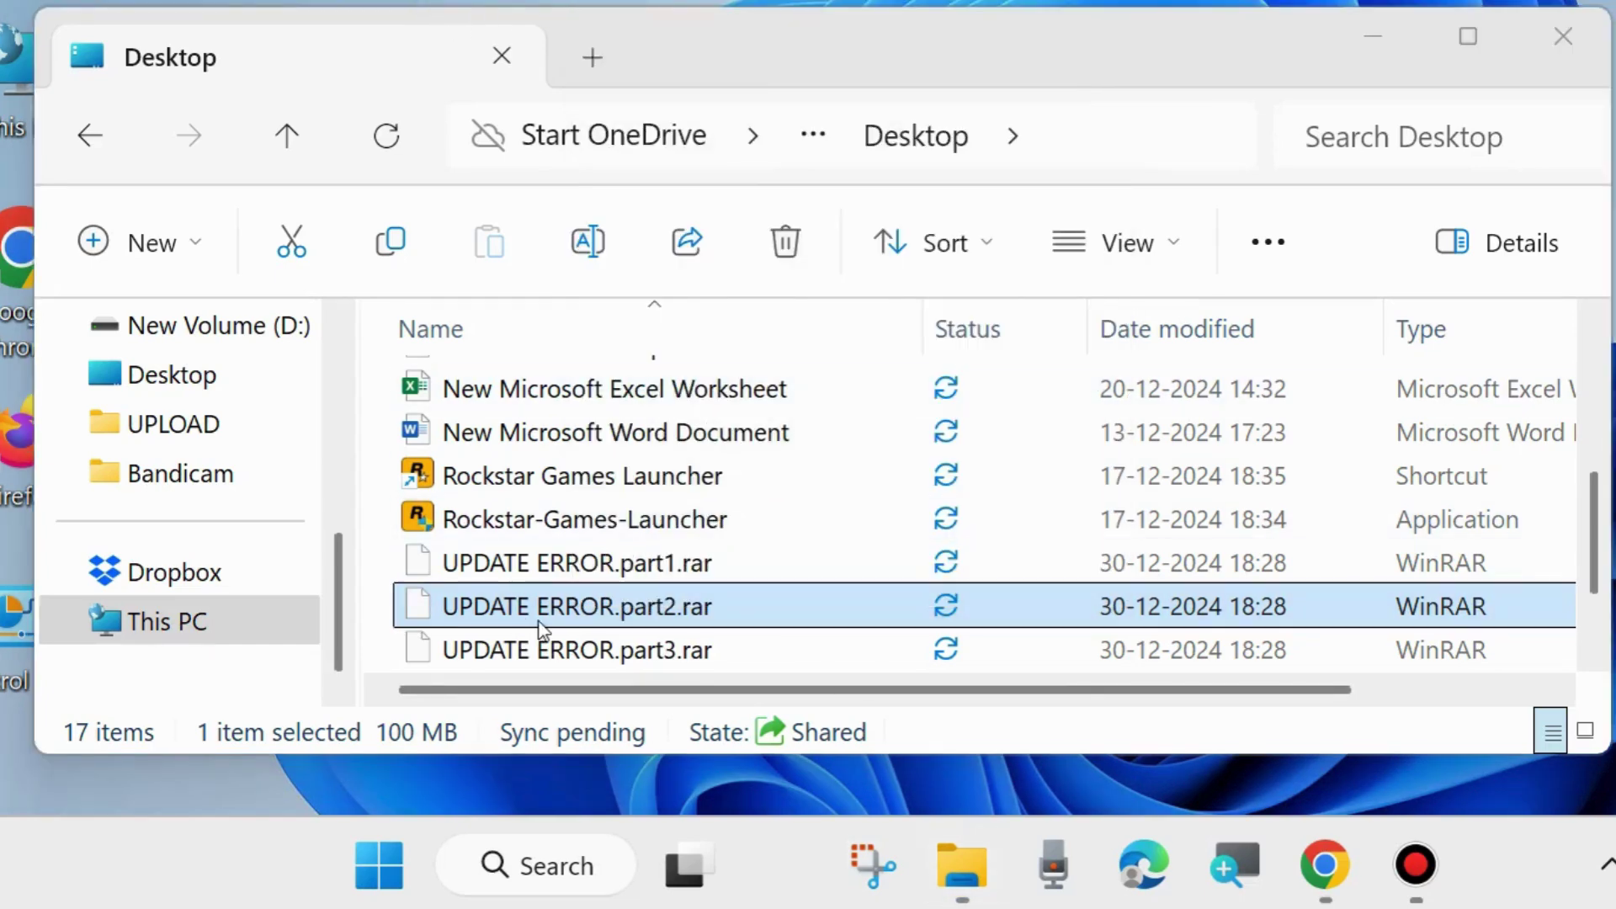